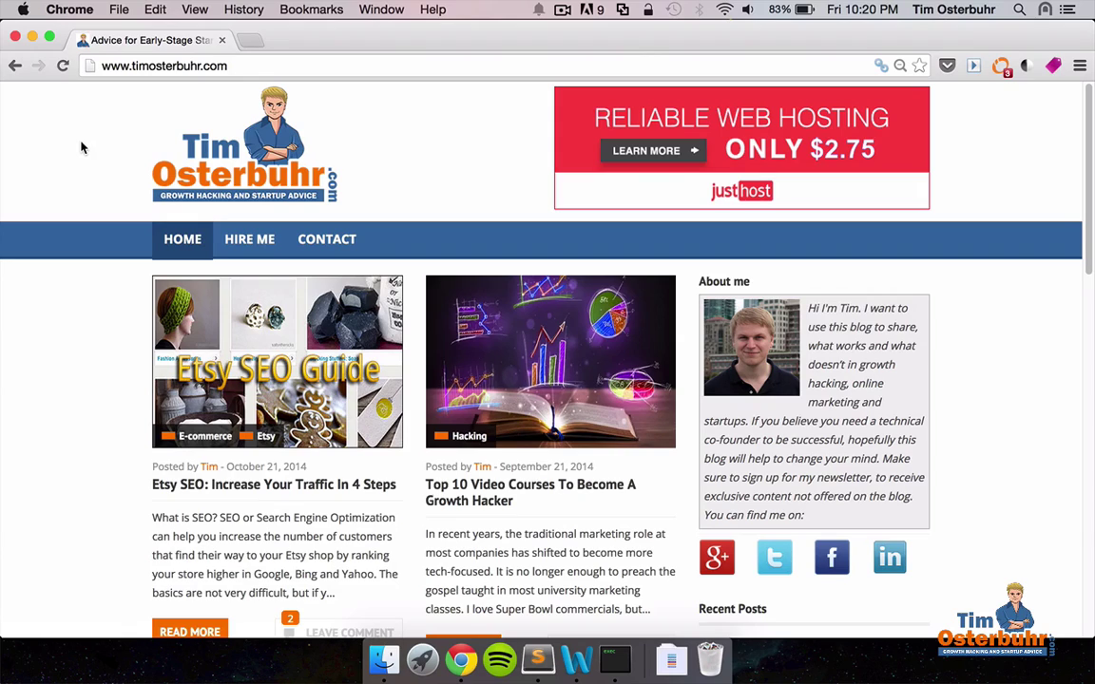
Go back to the growth-hacking blog's homepage with the Just Host $2.75 banner.
{"action": "key", "text": "super+bracketleft"}
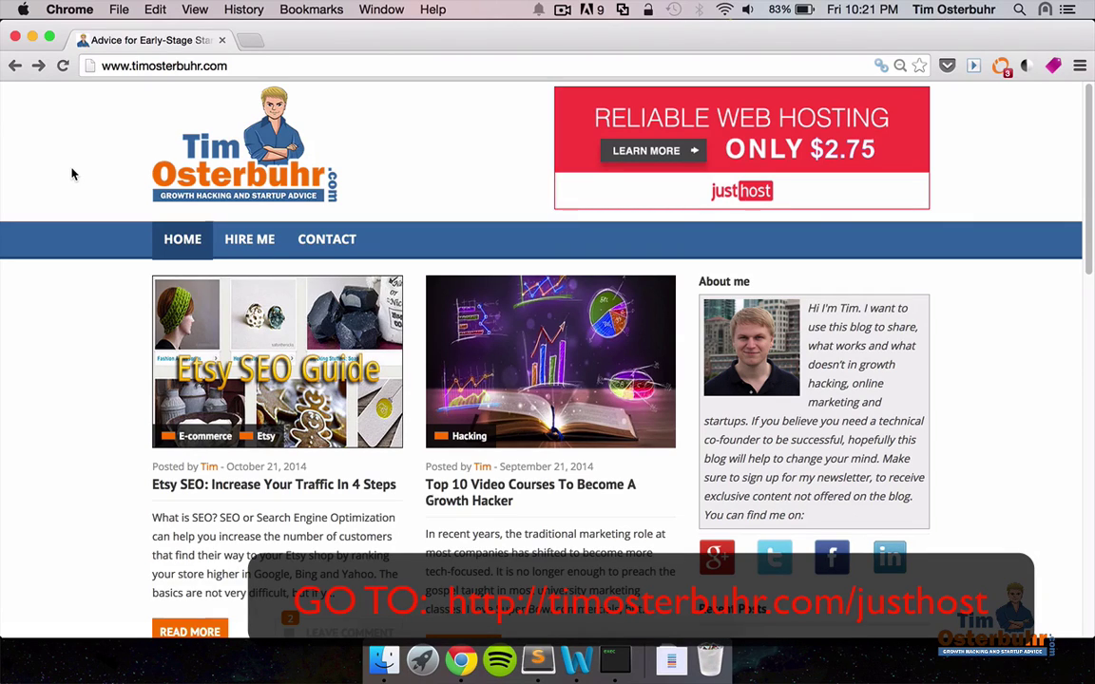
Open the blog's /justhost link to reach the Just Host site.
{"action": "left_click", "coordinate": [244, 61]}
{"action": "left_click", "coordinate": [297, 67]}
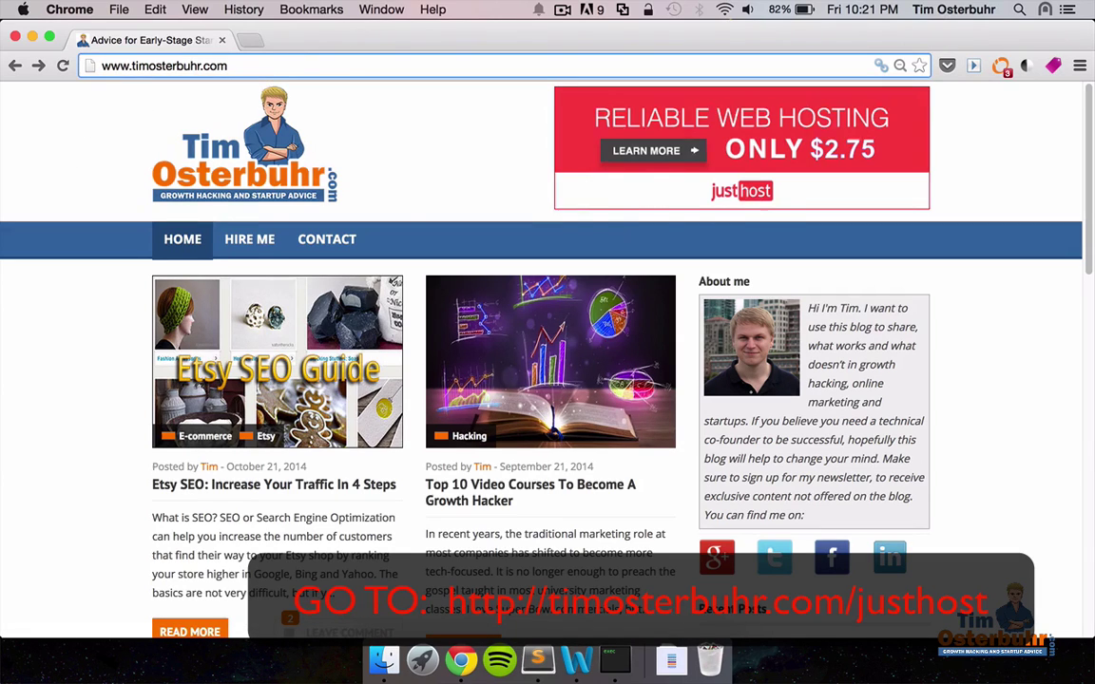
{"action": "type", "text": "/justhost"}
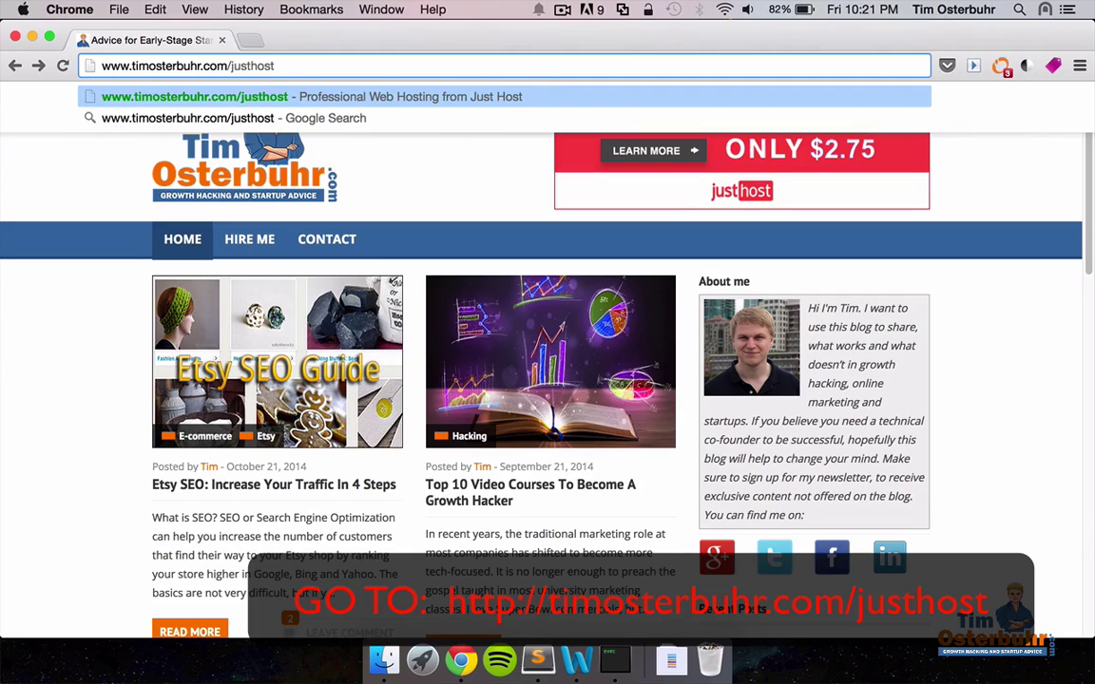
{"action": "key", "text": "Return"}
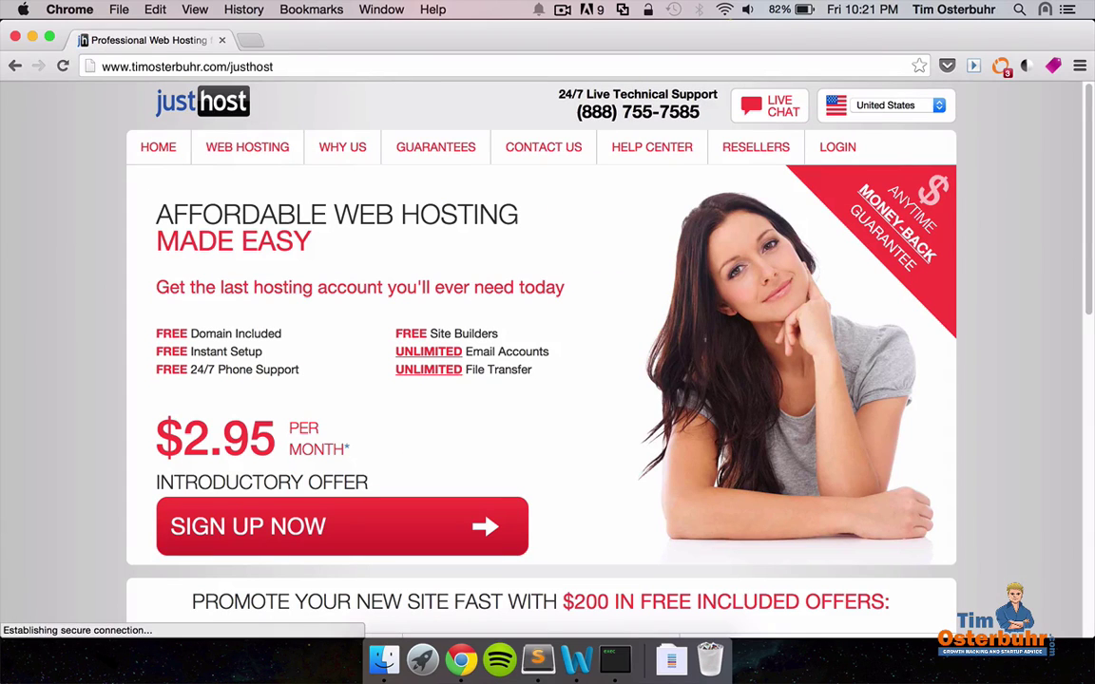
Sign up and select the Starter hosting plan at $2.95 per month.
{"action": "scroll", "coordinate": [358, 271], "scroll_direction": "down", "scroll_amount": 1}
{"action": "scroll", "coordinate": [358, 270], "scroll_direction": "down", "scroll_amount": 3}
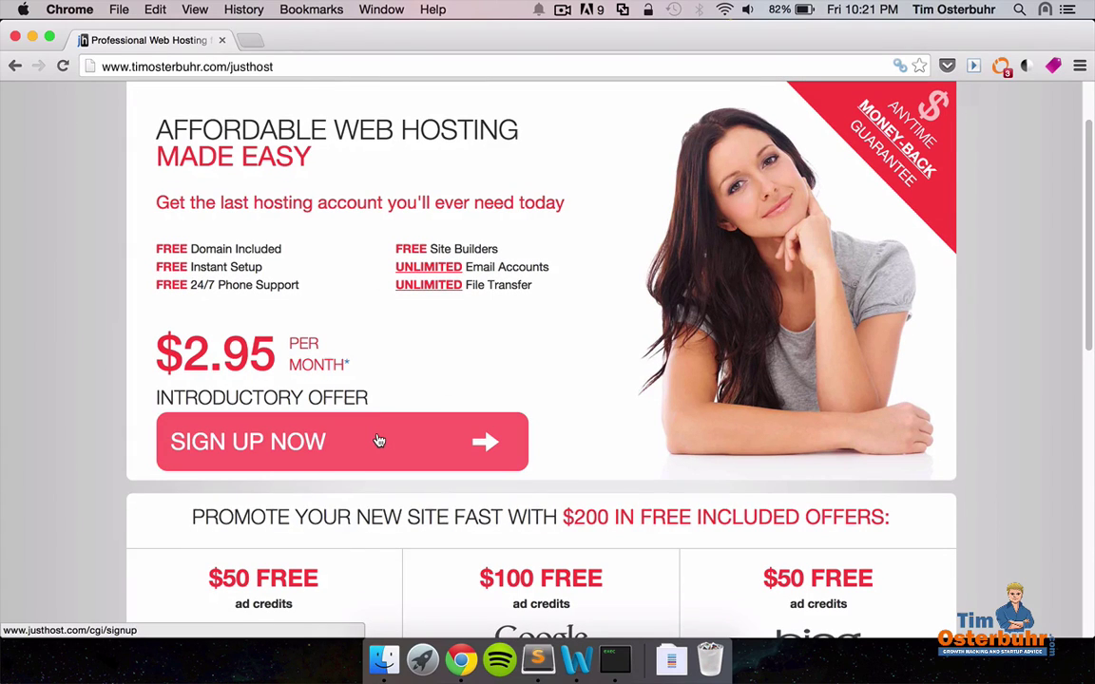
{"action": "left_click", "coordinate": [379, 440]}
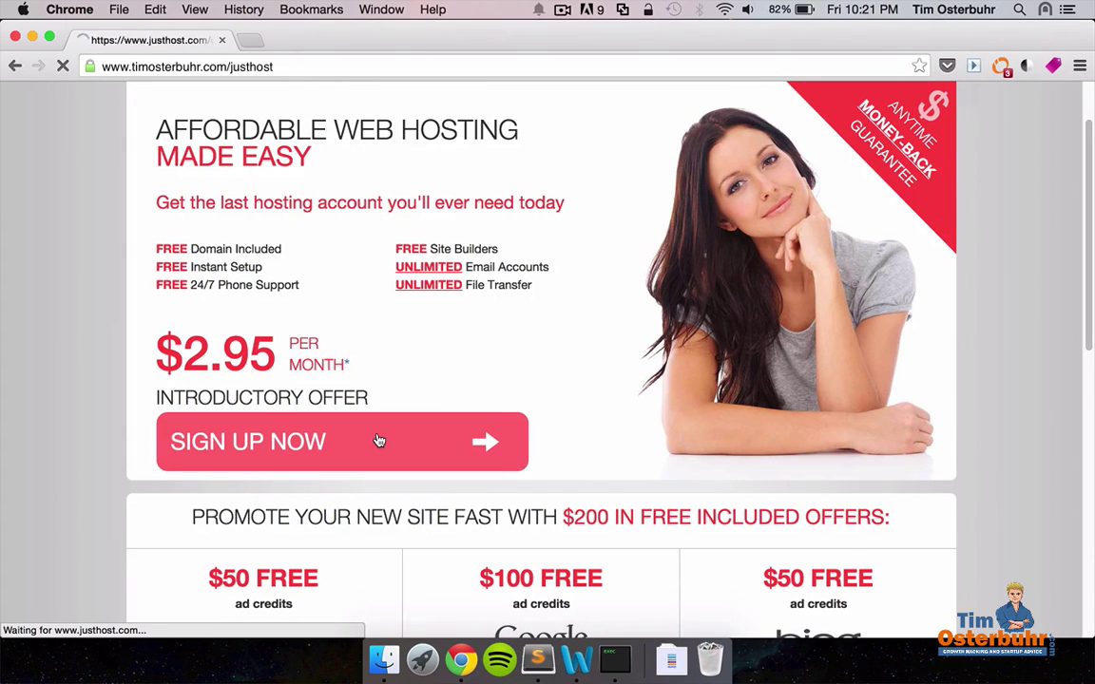
{"action": "scroll", "coordinate": [379, 440], "scroll_direction": "down", "scroll_amount": 3}
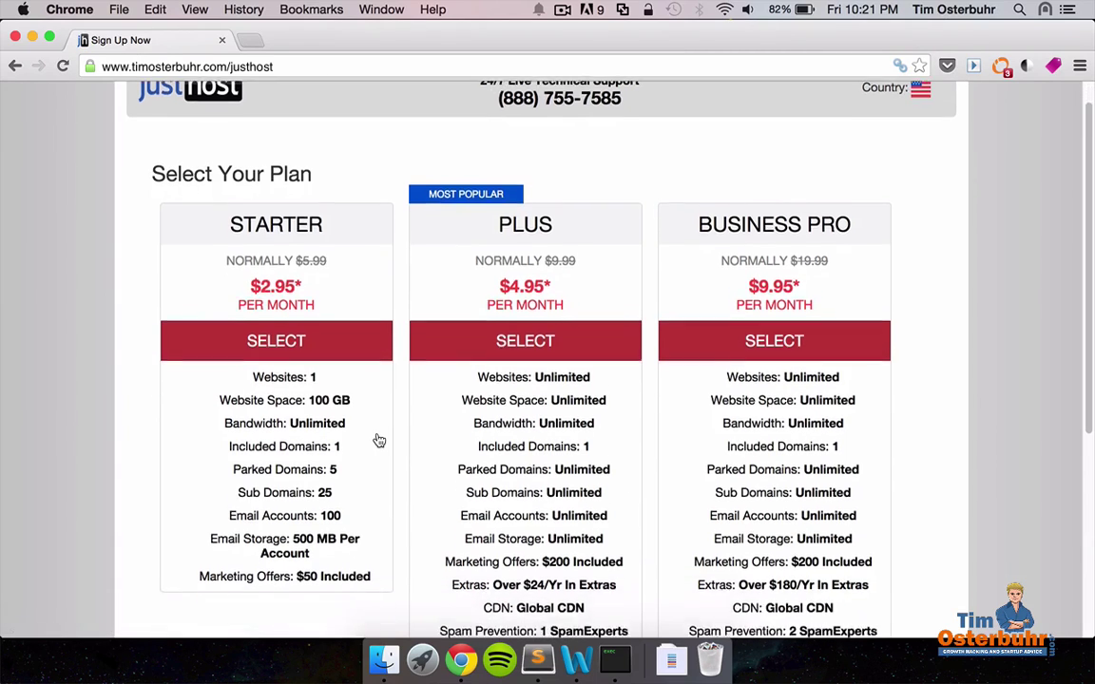
{"action": "scroll", "coordinate": [379, 420], "scroll_direction": "up", "scroll_amount": 3}
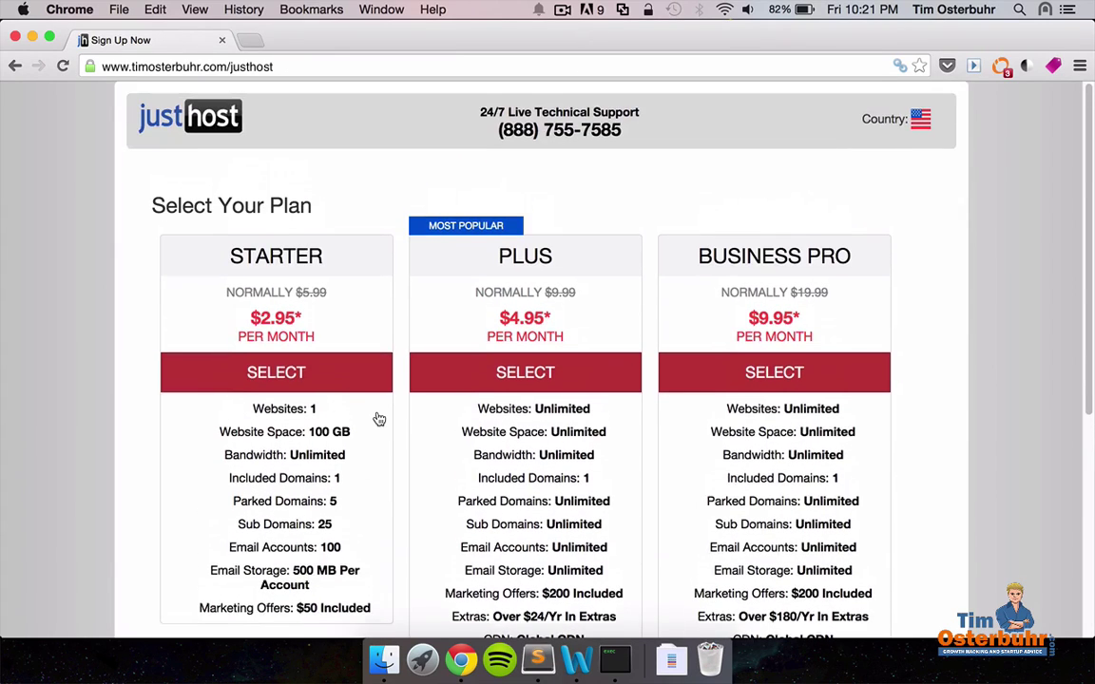
{"action": "left_click", "coordinate": [275, 374]}
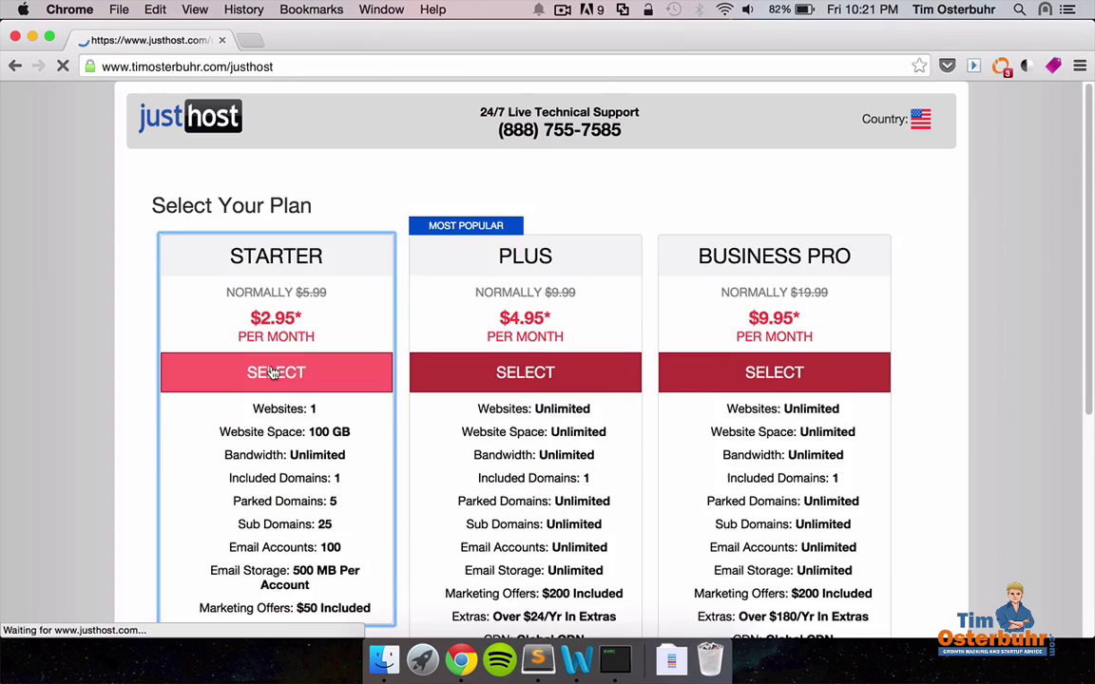
Enter the new domain timsshopblog.com and confirm it is available.
{"action": "scroll", "coordinate": [152, 357], "scroll_direction": "down", "scroll_amount": 2}
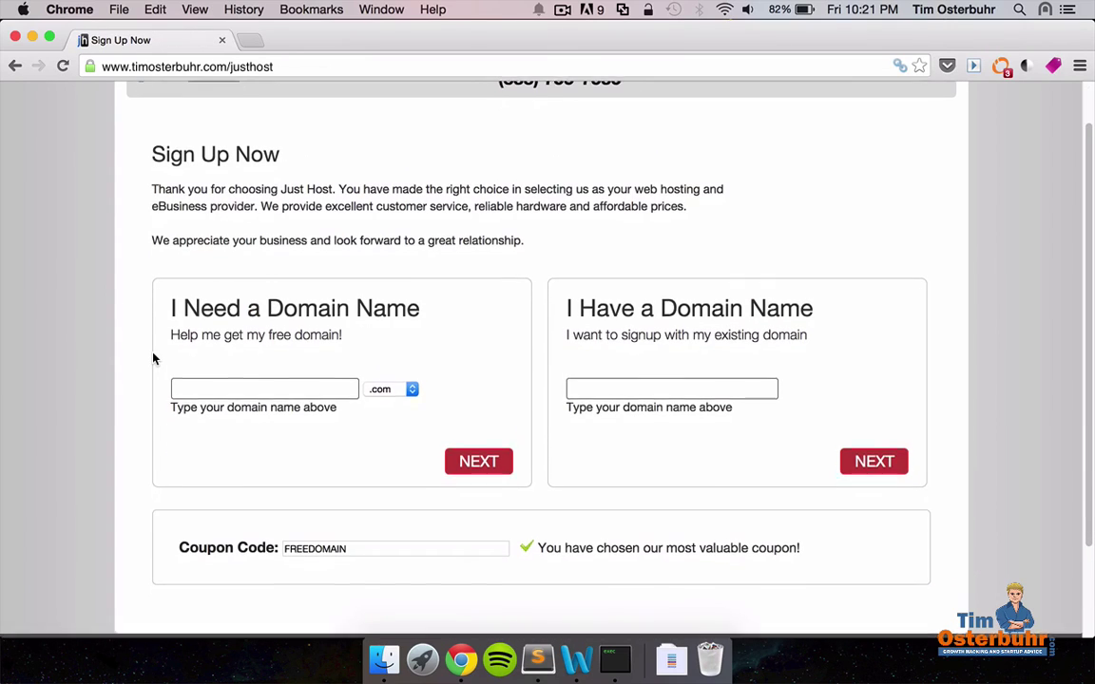
{"action": "left_click", "coordinate": [245, 387]}
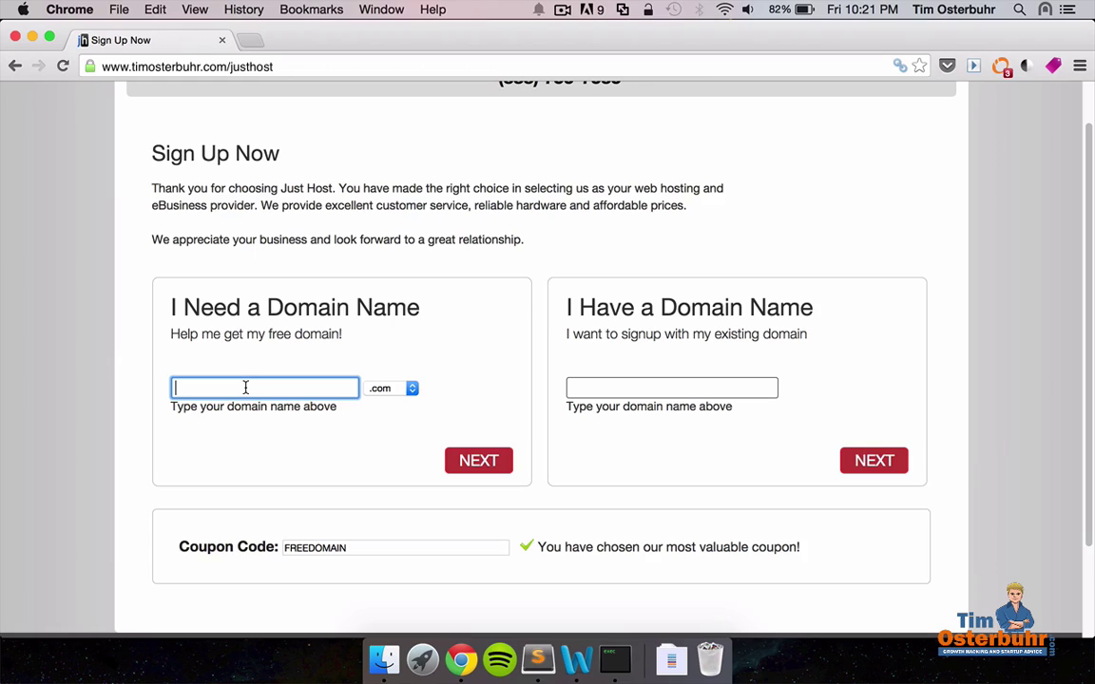
{"action": "type", "text": "tim"}
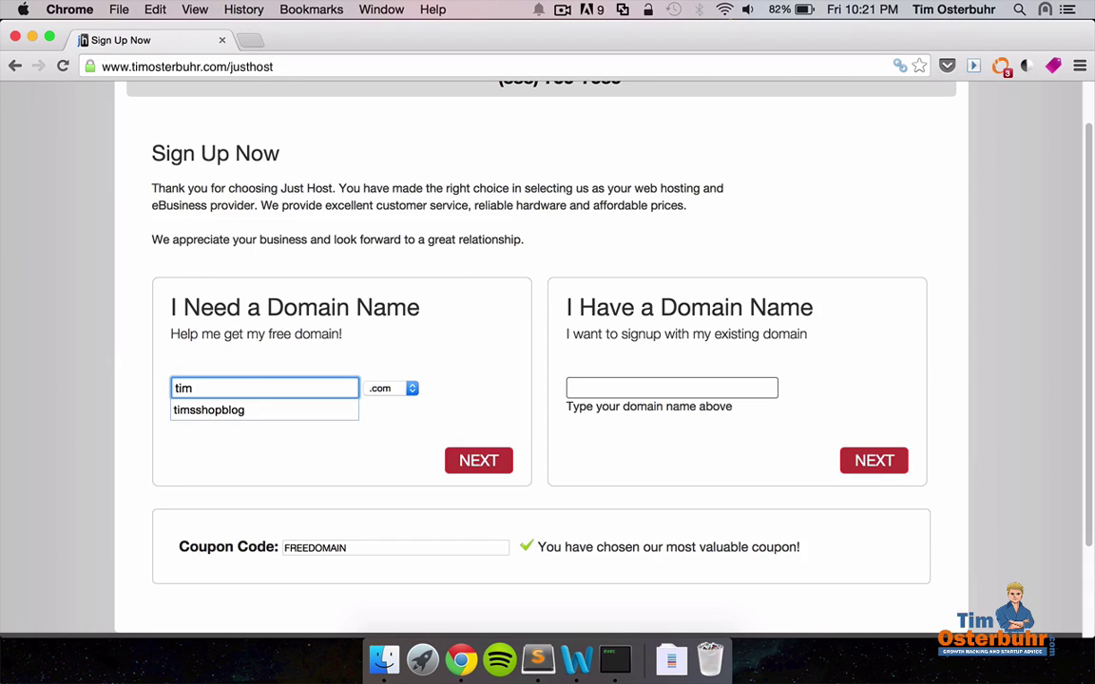
{"action": "key", "text": "Down"}
{"action": "left_click", "coordinate": [232, 412]}
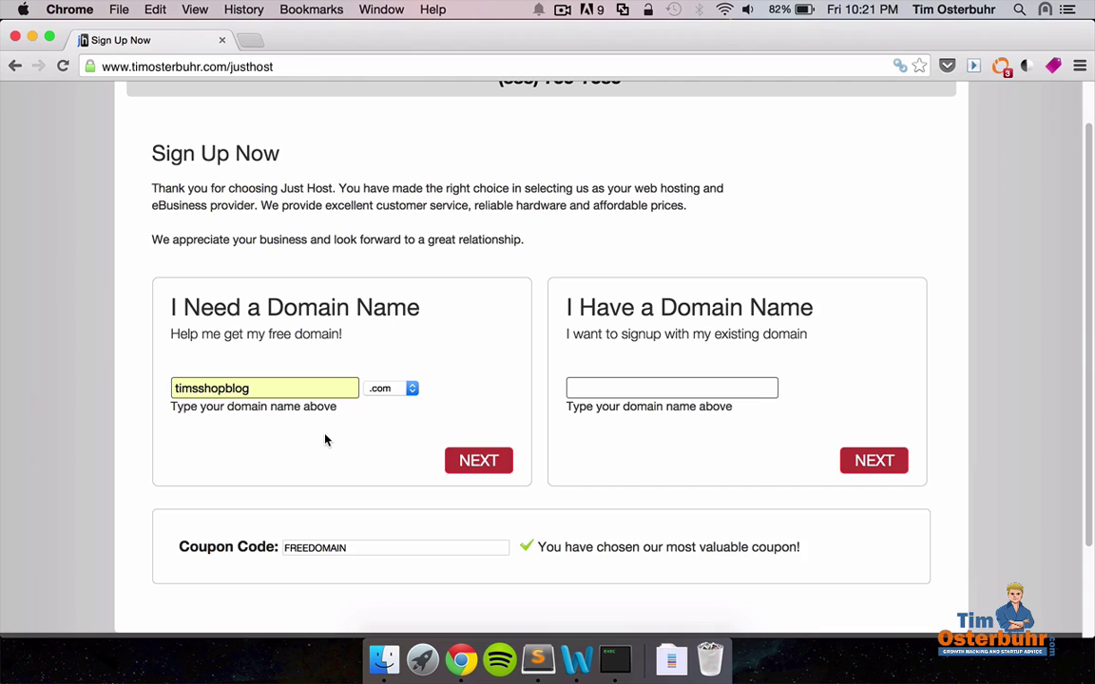
{"action": "left_click", "coordinate": [472, 460]}
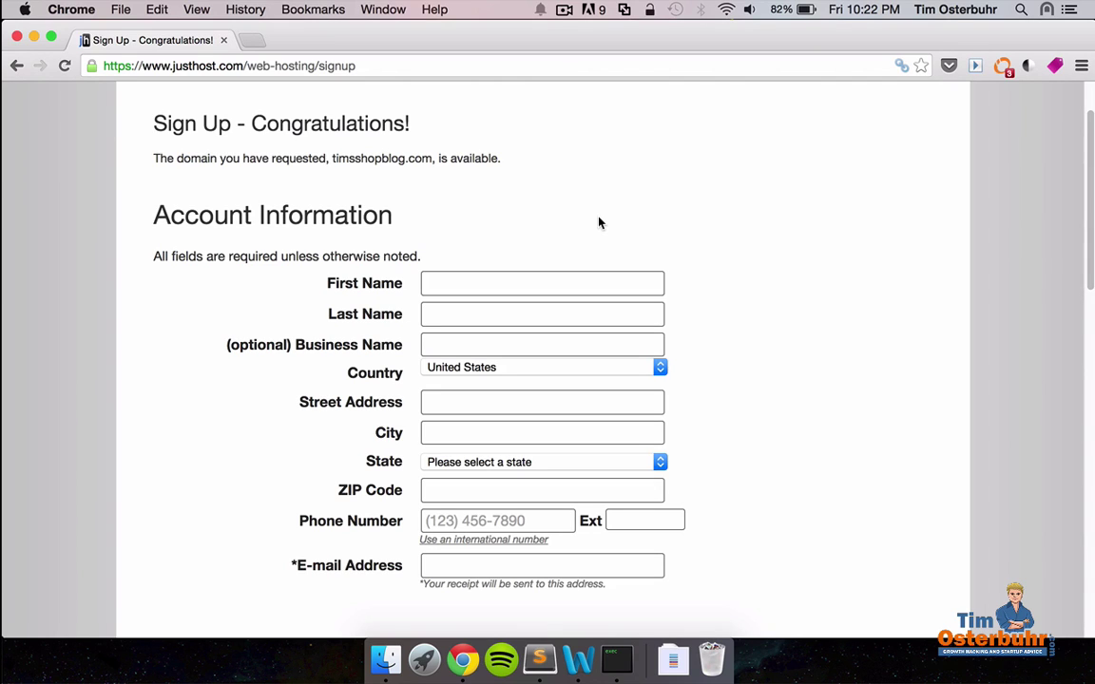
Autofill the Account Information form with the saved contact details.
{"action": "left_click", "coordinate": [509, 281]}
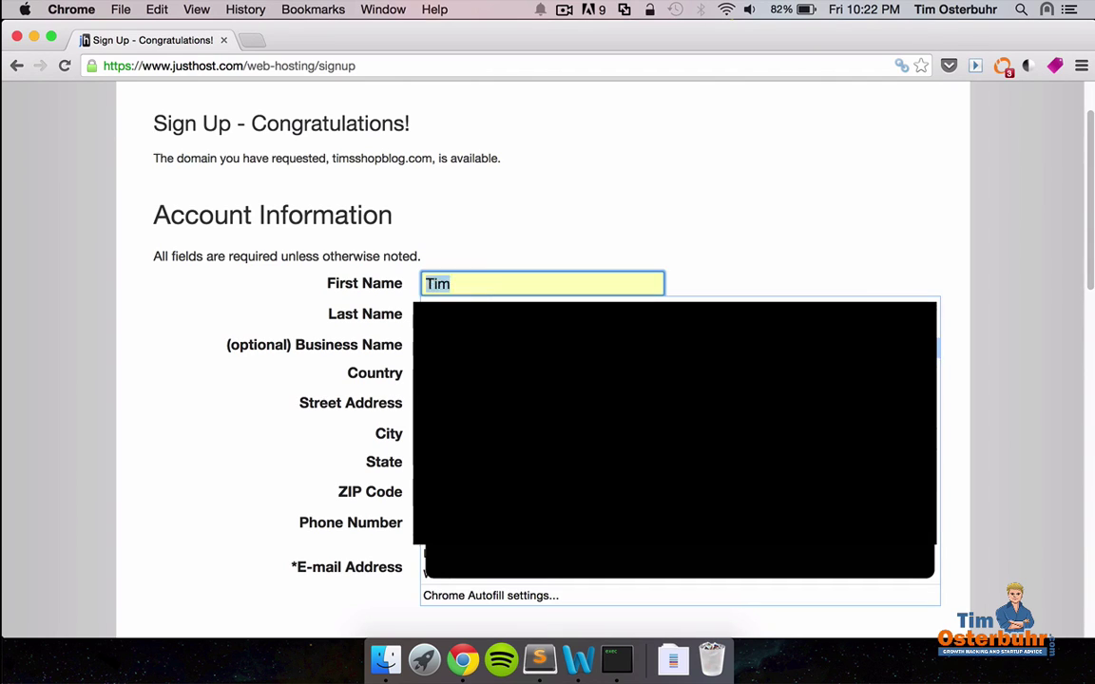
{"action": "key", "text": "Return"}
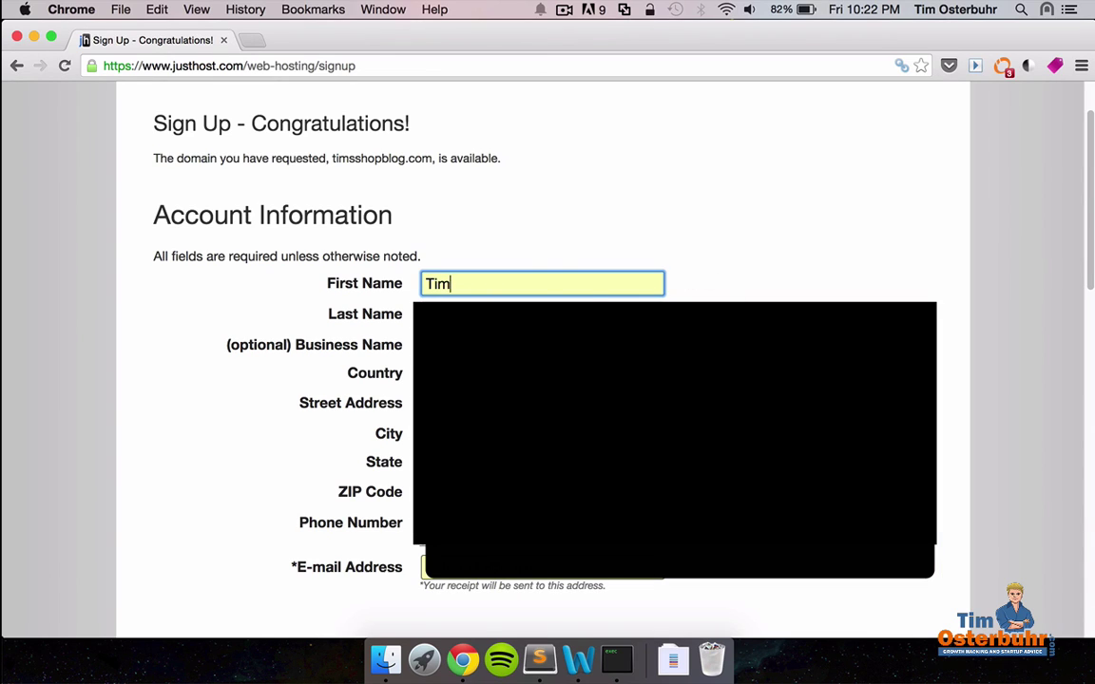
{"action": "left_click", "coordinate": [397, 344]}
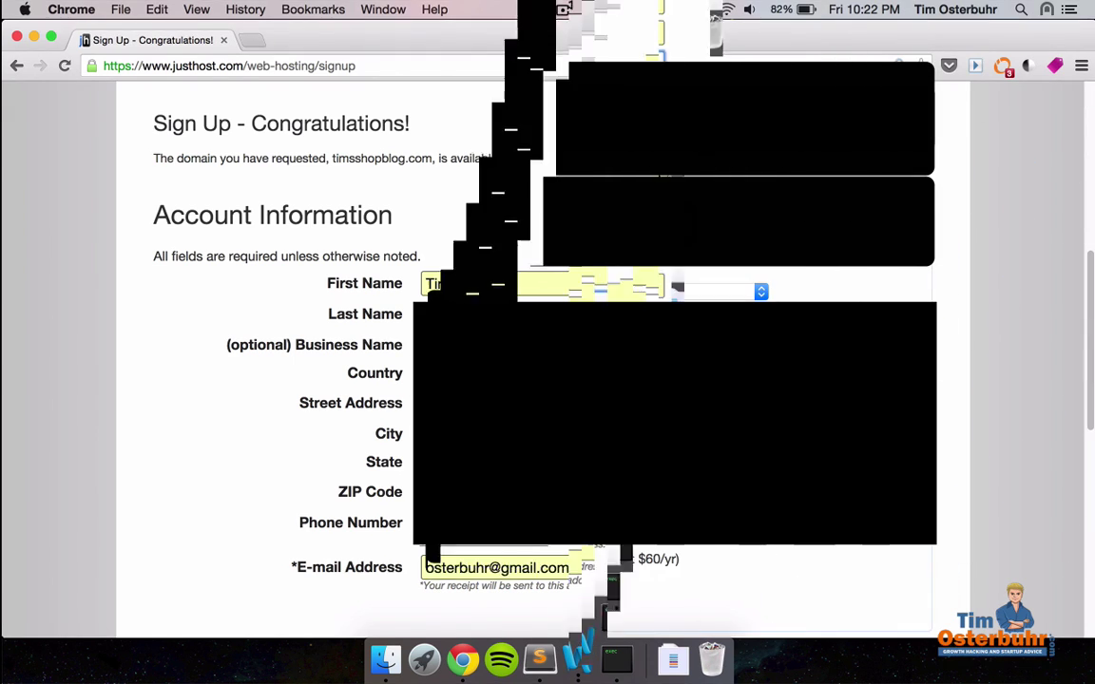
{"action": "scroll", "coordinate": [823, 362], "scroll_direction": "down", "scroll_amount": 10}
{"action": "scroll", "coordinate": [822, 362], "scroll_direction": "down", "scroll_amount": 1}
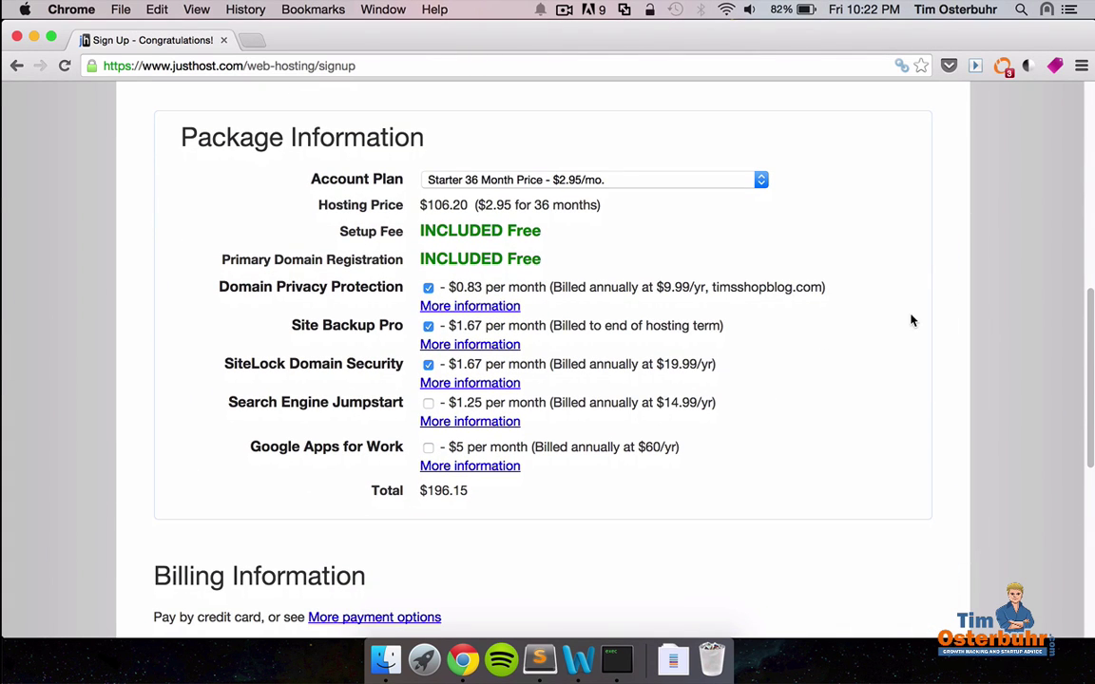
Choose Starter 12 Month and remove Domain Privacy, Site Backup Pro and SiteLock, totalling $59.40.
{"action": "left_click", "coordinate": [684, 180]}
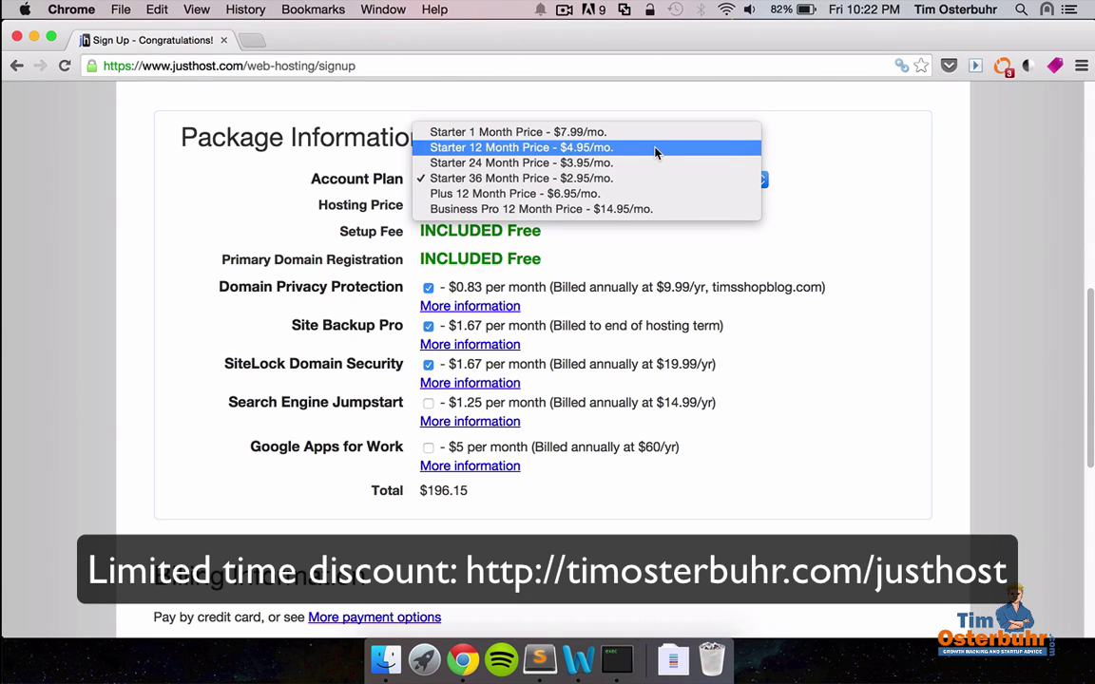
{"action": "left_click", "coordinate": [608, 151]}
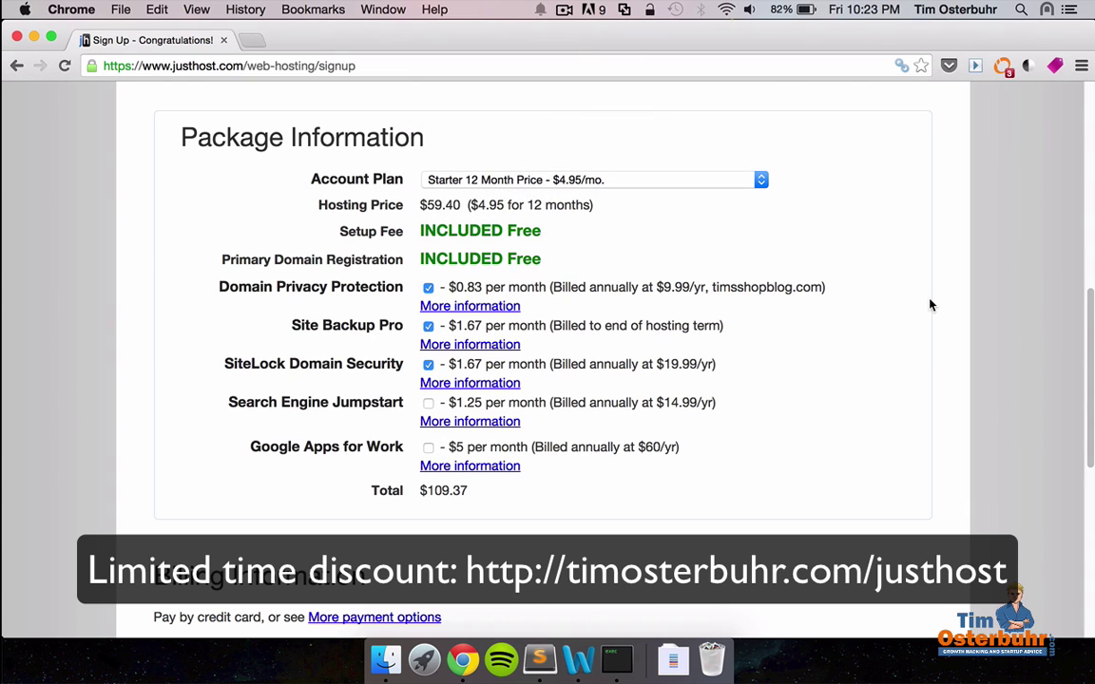
{"action": "scroll", "coordinate": [929, 303], "scroll_direction": "down", "scroll_amount": 1}
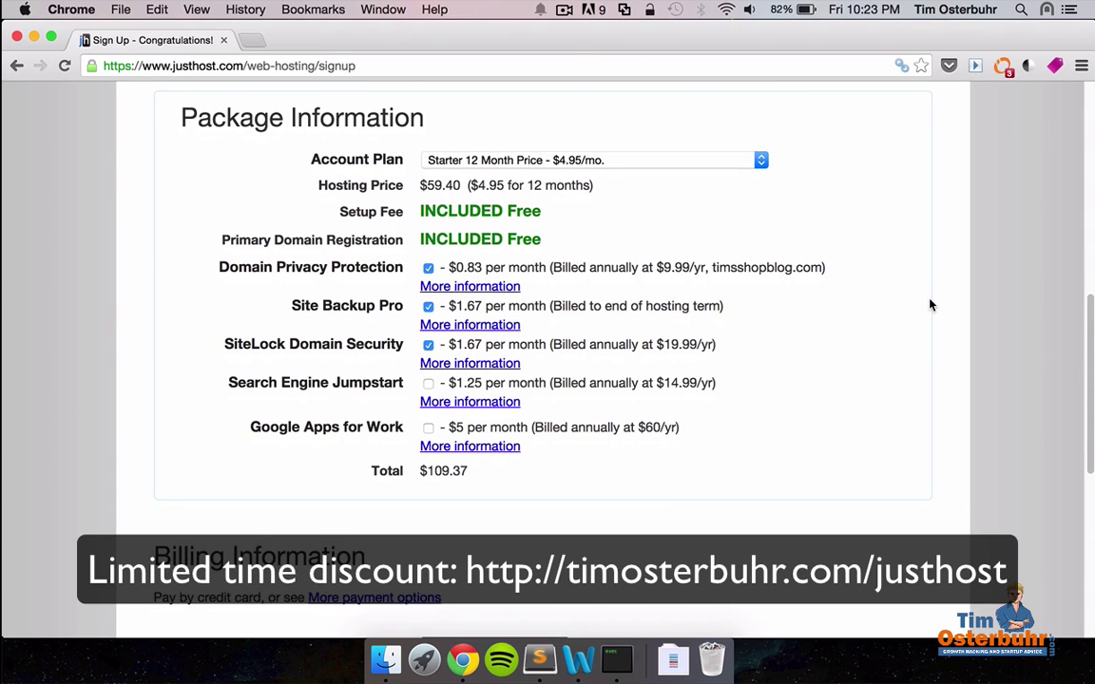
{"action": "left_click", "coordinate": [429, 269]}
{"action": "left_click", "coordinate": [428, 307]}
{"action": "left_click", "coordinate": [427, 345]}
{"action": "scroll", "coordinate": [699, 418], "scroll_direction": "down", "scroll_amount": 8}
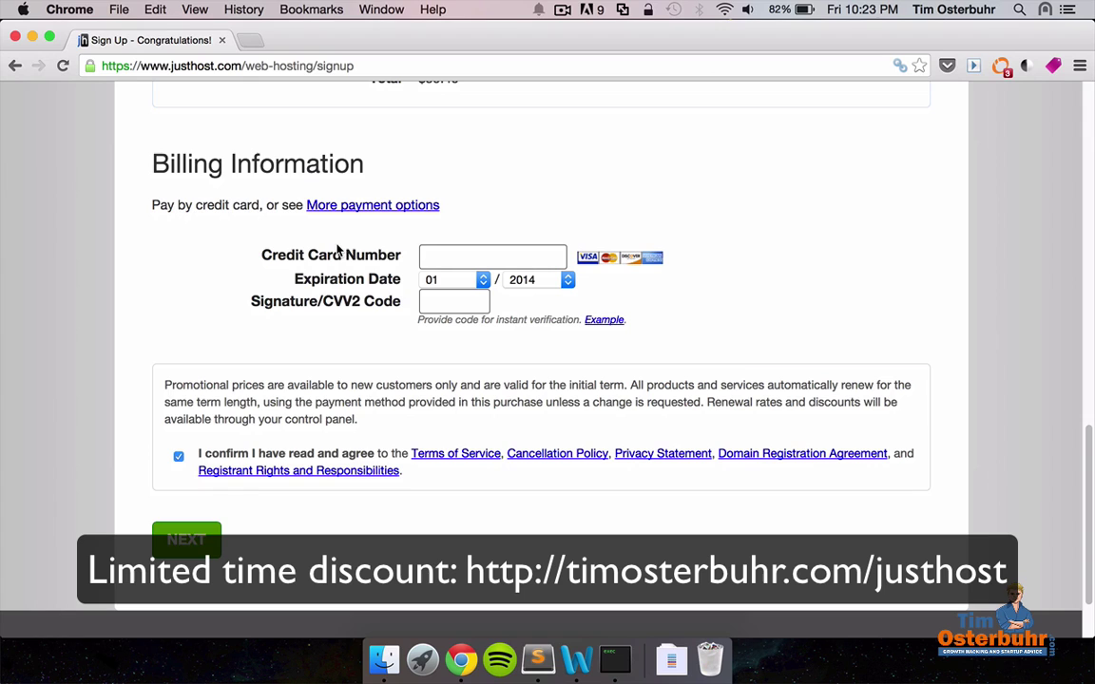
Pay with PayPal instead of a card and submit the $59.40 order.
{"action": "left_click", "coordinate": [372, 205]}
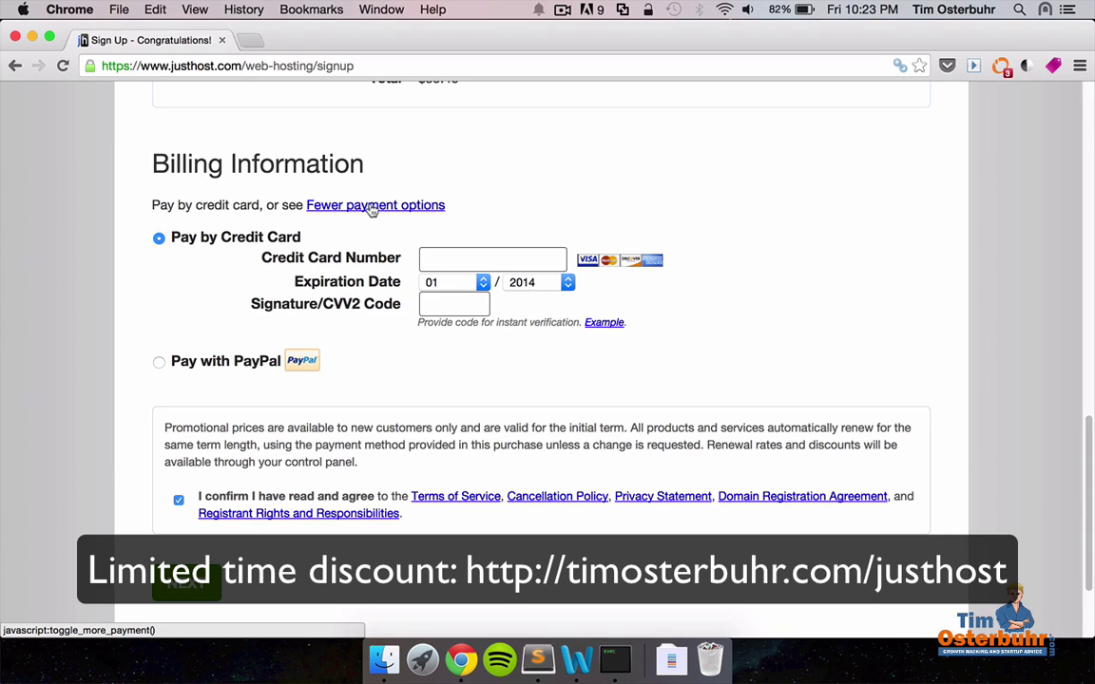
{"action": "left_click", "coordinate": [159, 363]}
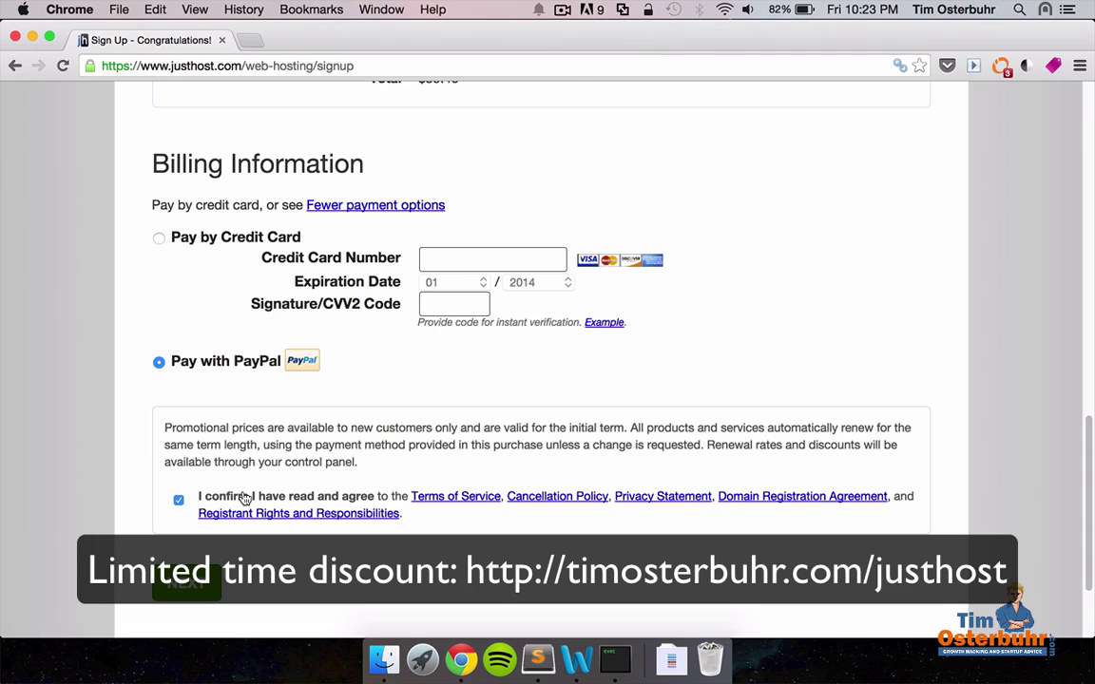
{"action": "left_click", "coordinate": [193, 588]}
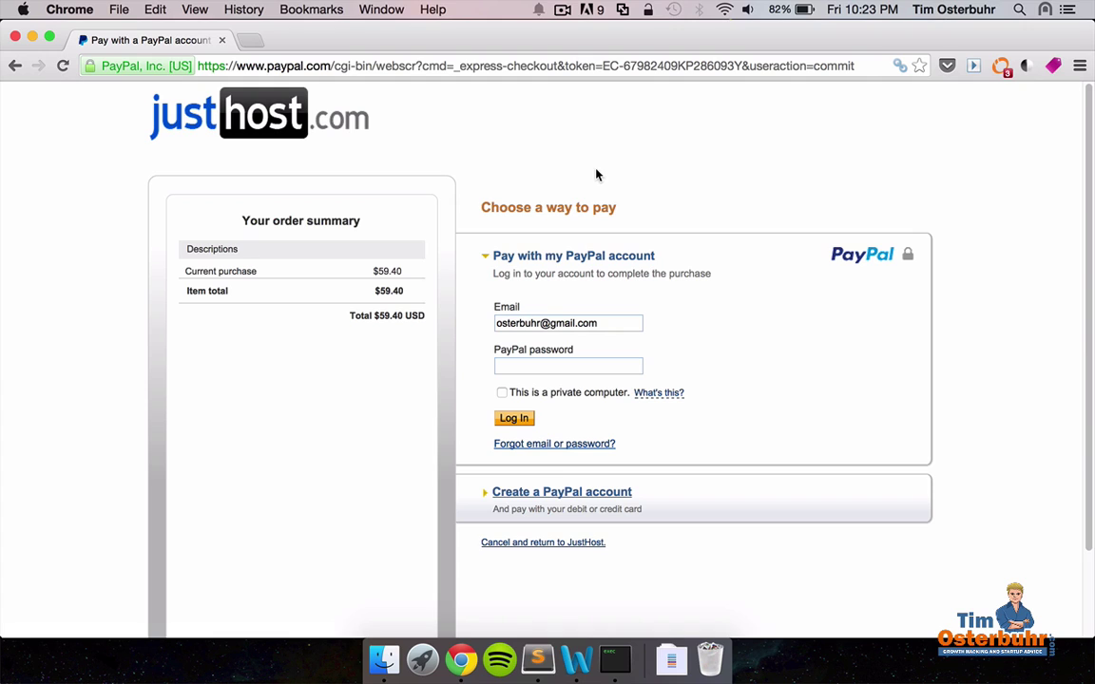
Log in to PayPal with the account password and authorise the $59.40 payment.
{"action": "left_click", "coordinate": [529, 365]}
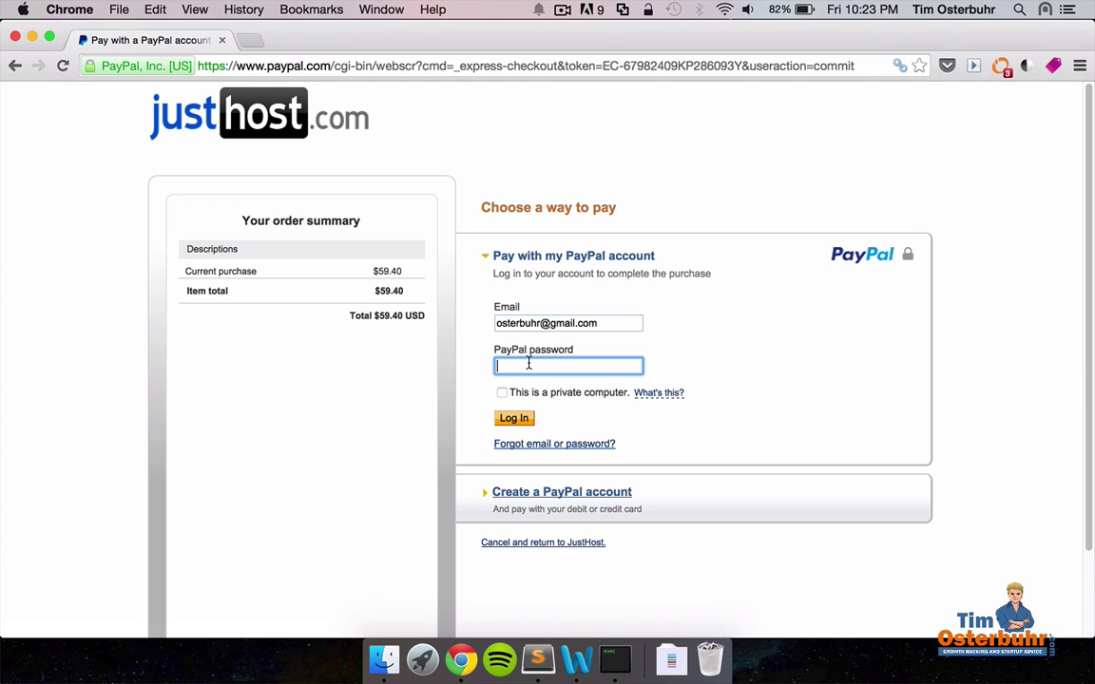
{"action": "type", "text": "••••••••"}
{"action": "key", "text": "Return"}
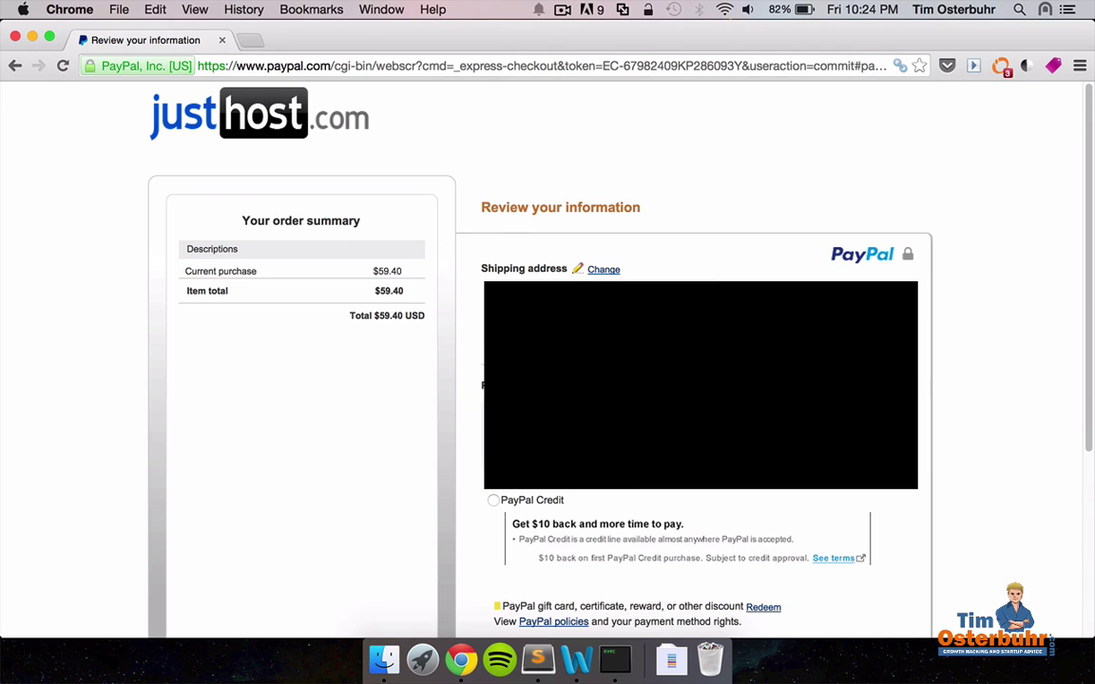
{"action": "scroll", "coordinate": [1011, 357], "scroll_direction": "down", "scroll_amount": 2}
{"action": "scroll", "coordinate": [1011, 358], "scroll_direction": "down", "scroll_amount": 4}
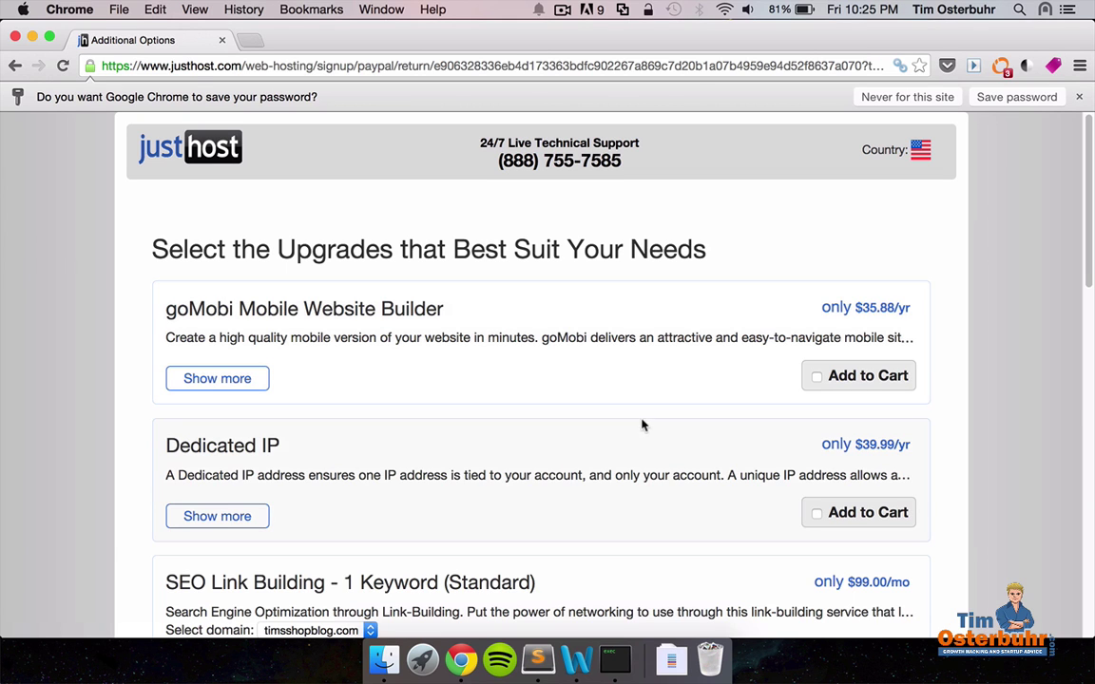
Skip every optional upgrade and complete the purchase with $0.00 extra.
{"action": "scroll", "coordinate": [932, 382], "scroll_direction": "down", "scroll_amount": 10}
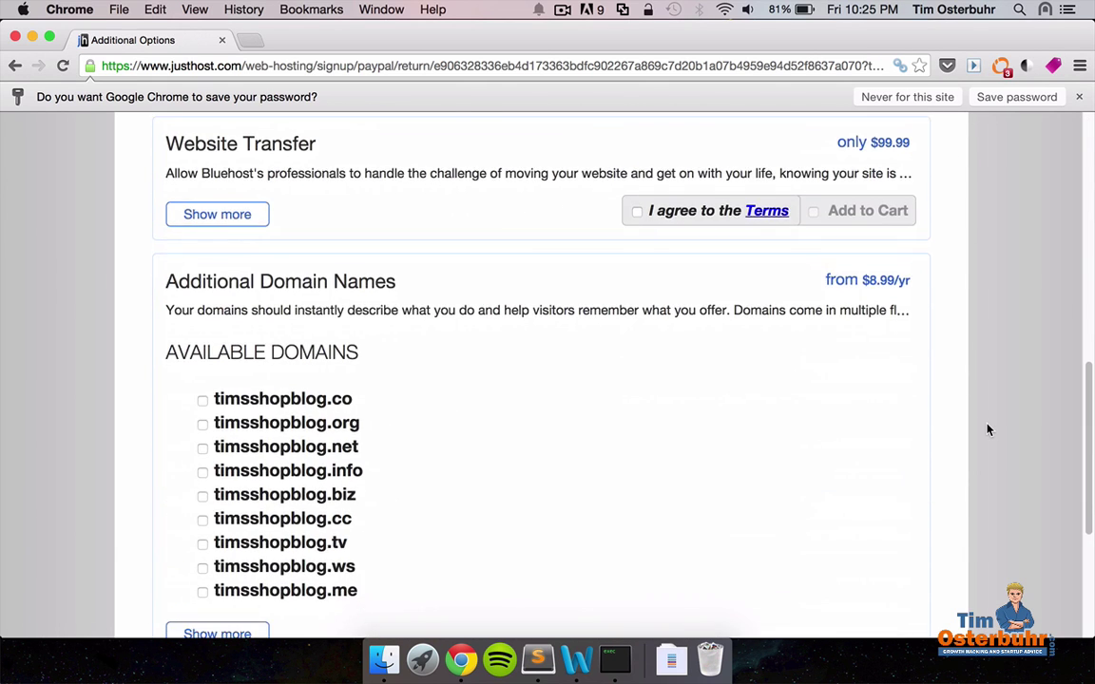
{"action": "scroll", "coordinate": [988, 430], "scroll_direction": "down", "scroll_amount": 5}
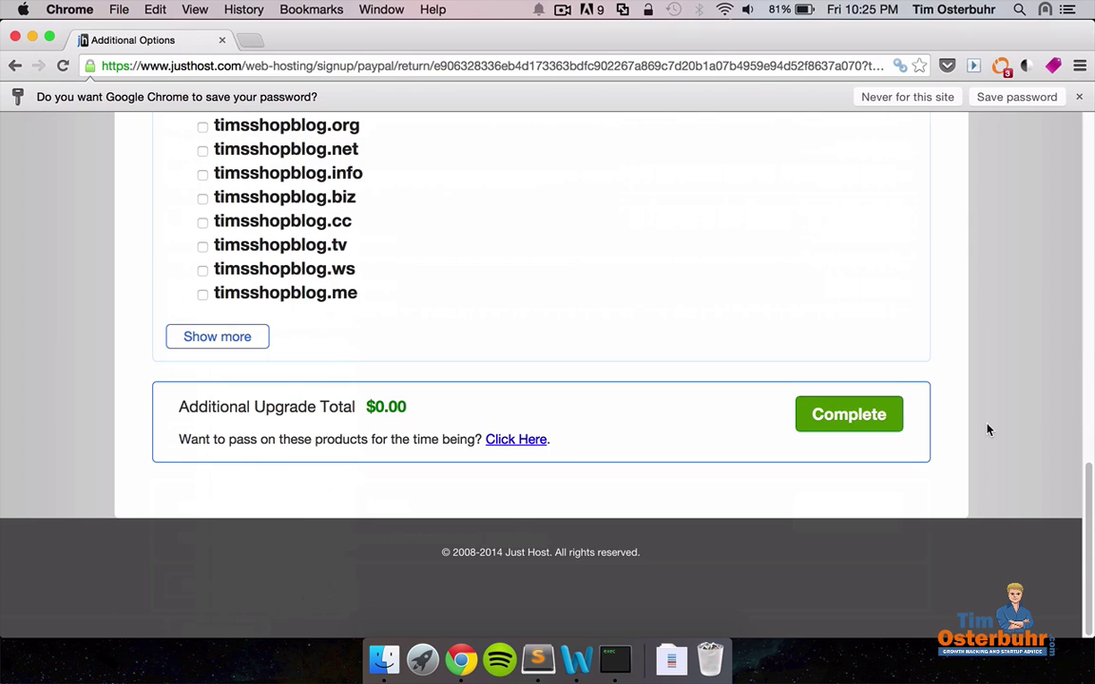
{"action": "left_click", "coordinate": [835, 422]}
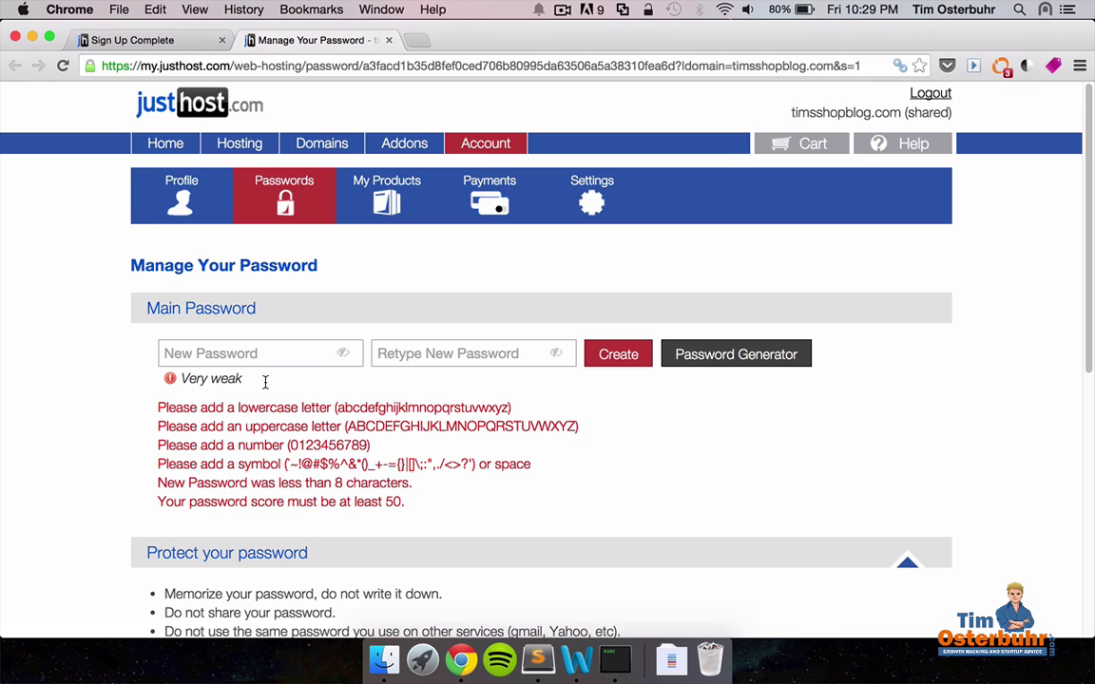
Create the Just Host account password, entering it twice.
{"action": "left_click", "coordinate": [249, 353]}
{"action": "type", "text": "*********"}
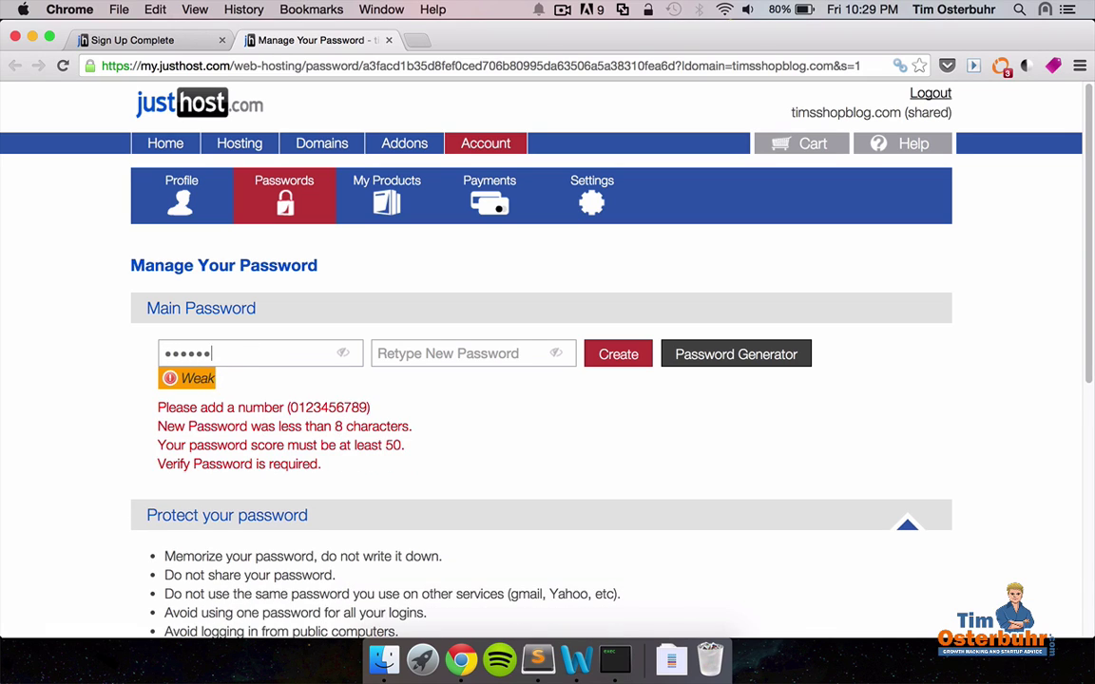
{"action": "left_click", "coordinate": [428, 353]}
{"action": "type", "text": "*********"}
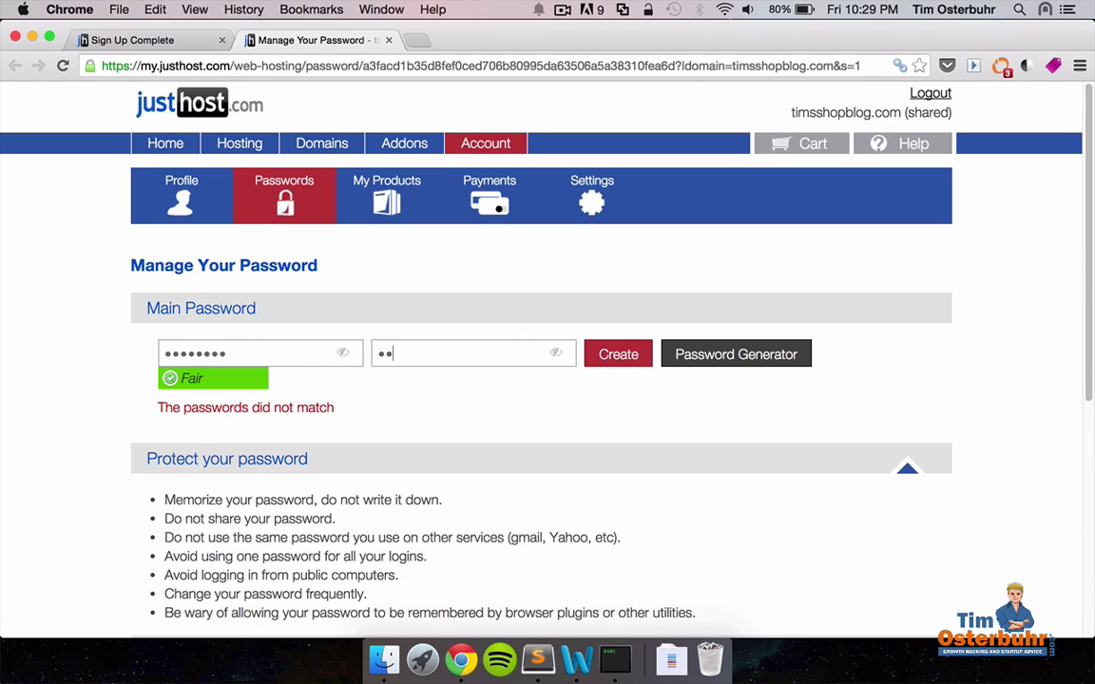
{"action": "left_click", "coordinate": [606, 357]}
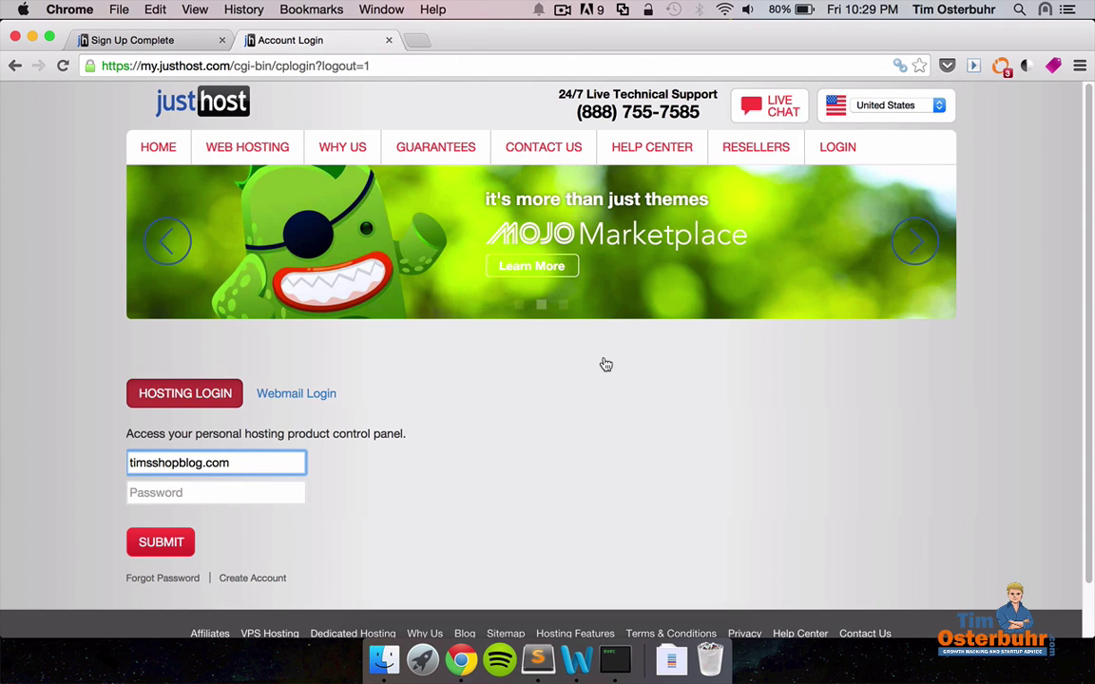
Log in to the control panel, decline the SSL offer and close the welcome message.
{"action": "left_click", "coordinate": [225, 492]}
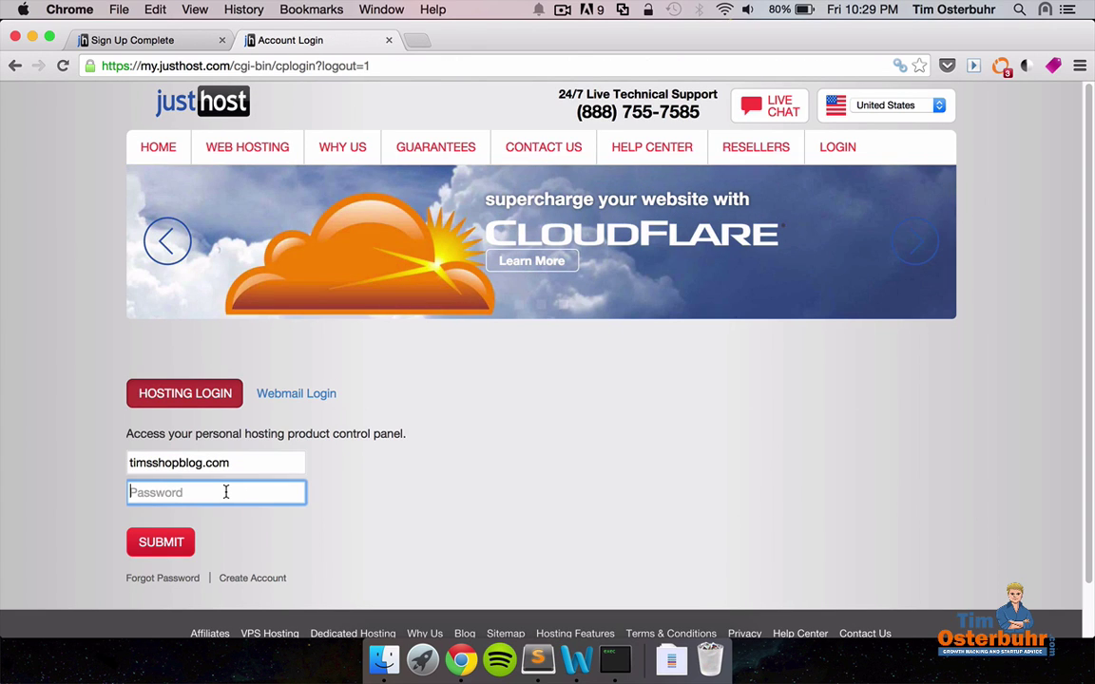
{"action": "type", "text": "••"}
{"action": "left_click", "coordinate": [161, 543]}
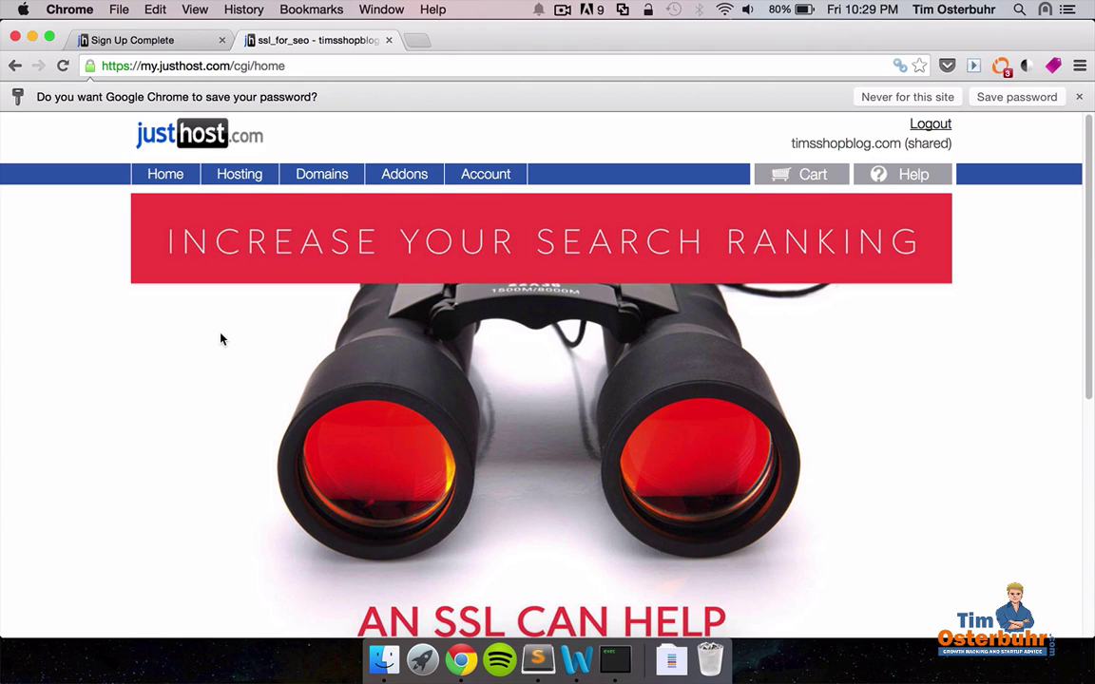
{"action": "scroll", "coordinate": [220, 340], "scroll_direction": "down", "scroll_amount": 5}
{"action": "left_click", "coordinate": [529, 463]}
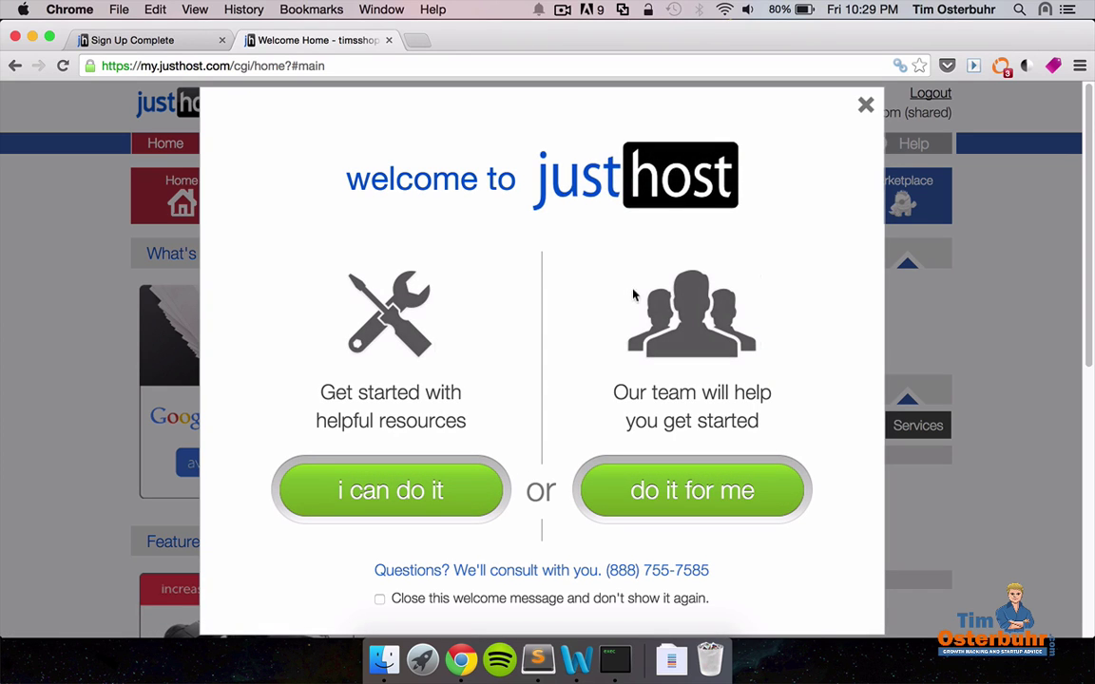
{"action": "left_click", "coordinate": [865, 105]}
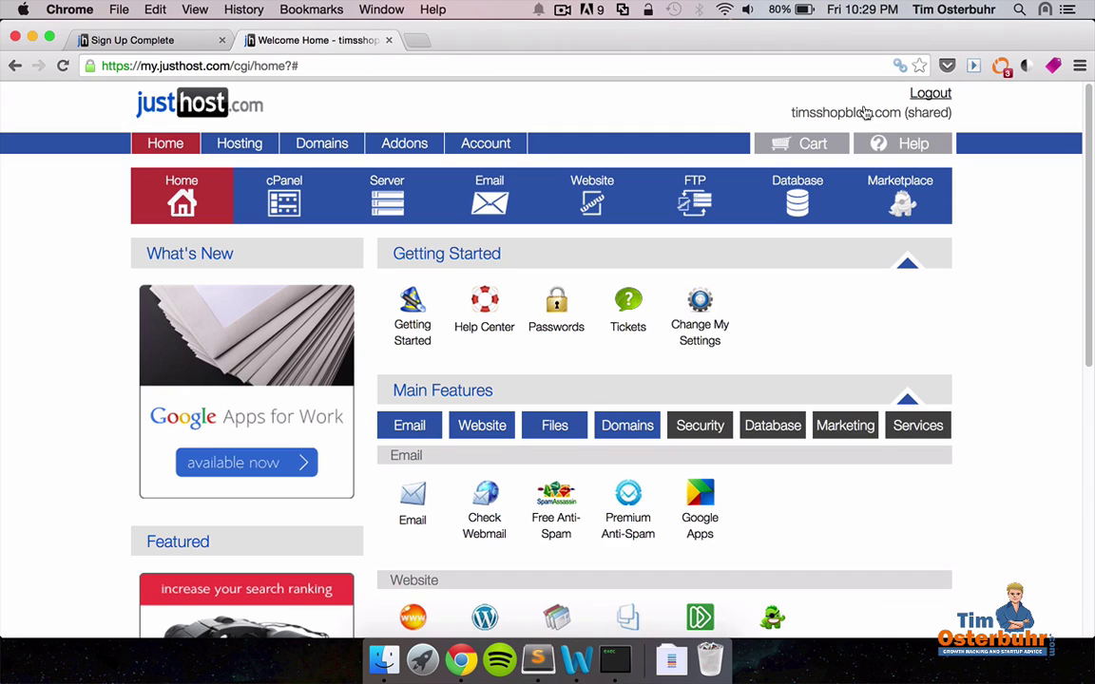
Launch Install WordPress from the control panel's Website section.
{"action": "scroll", "coordinate": [1016, 421], "scroll_direction": "down", "scroll_amount": 5}
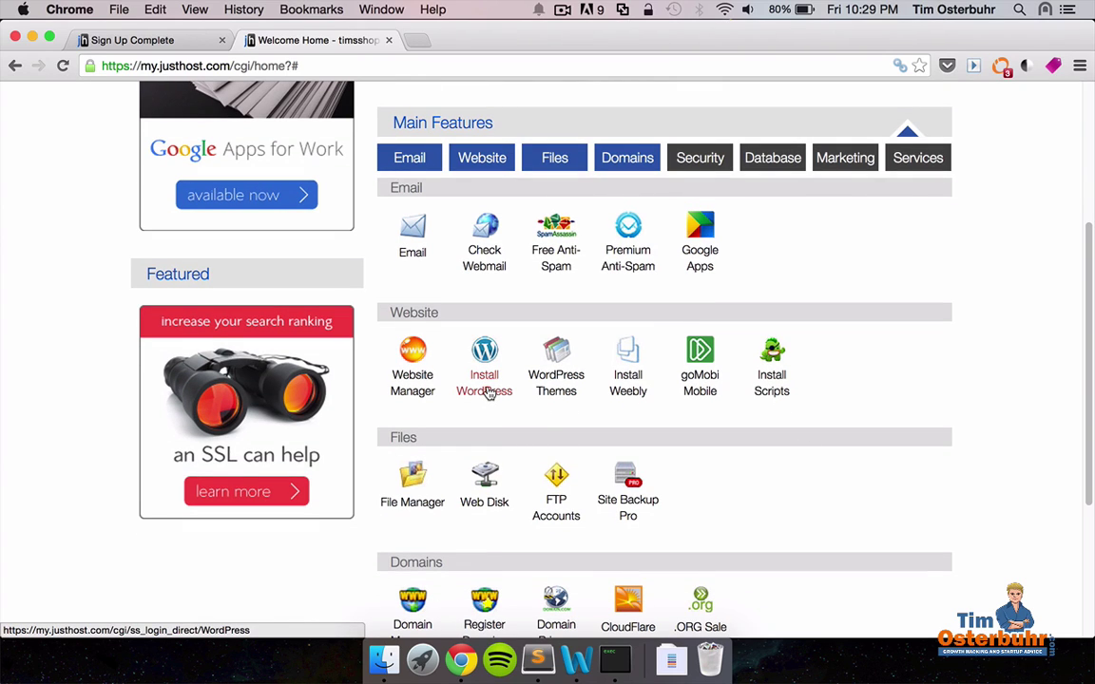
{"action": "left_click", "coordinate": [489, 394]}
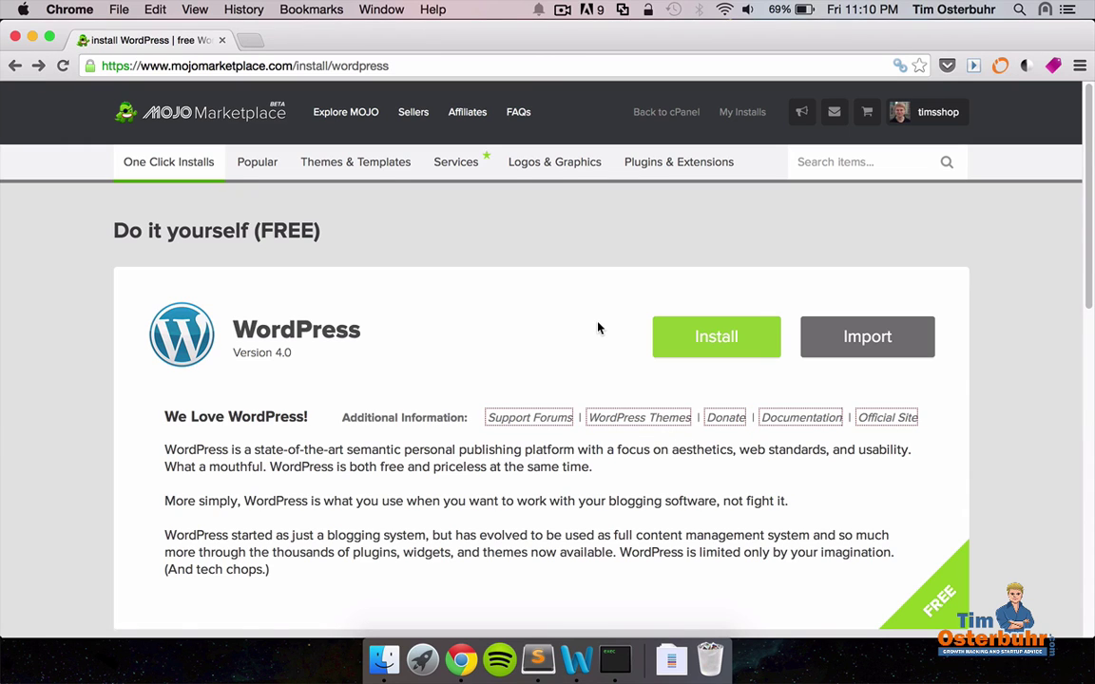
{"action": "left_click", "coordinate": [723, 337]}
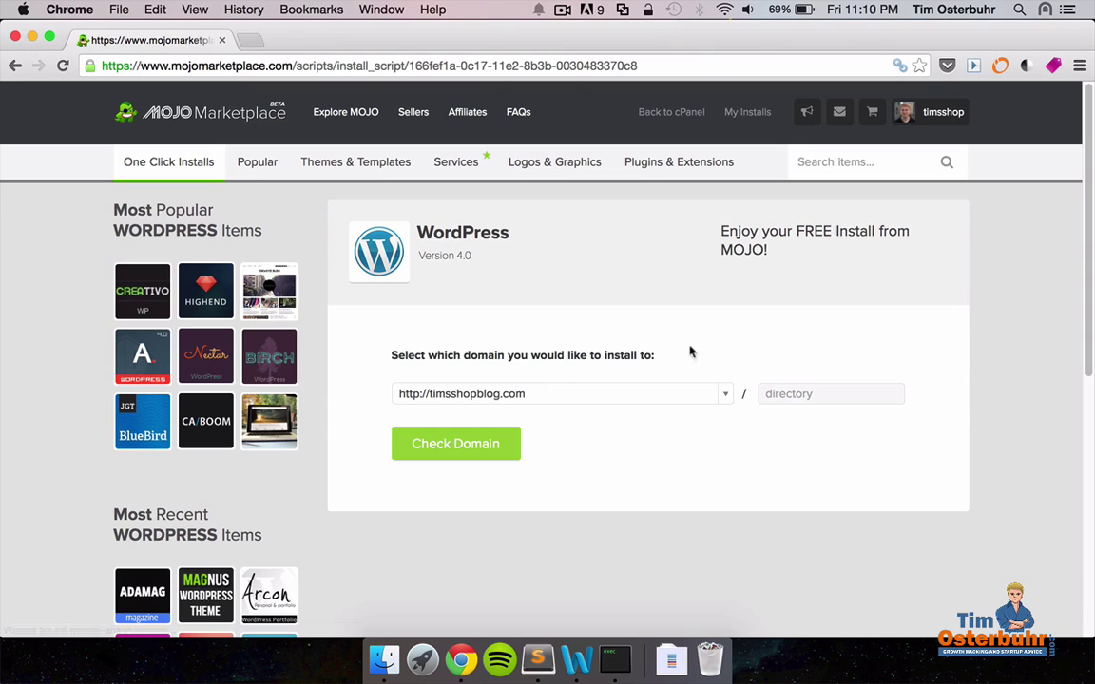
{"action": "left_click", "coordinate": [456, 444]}
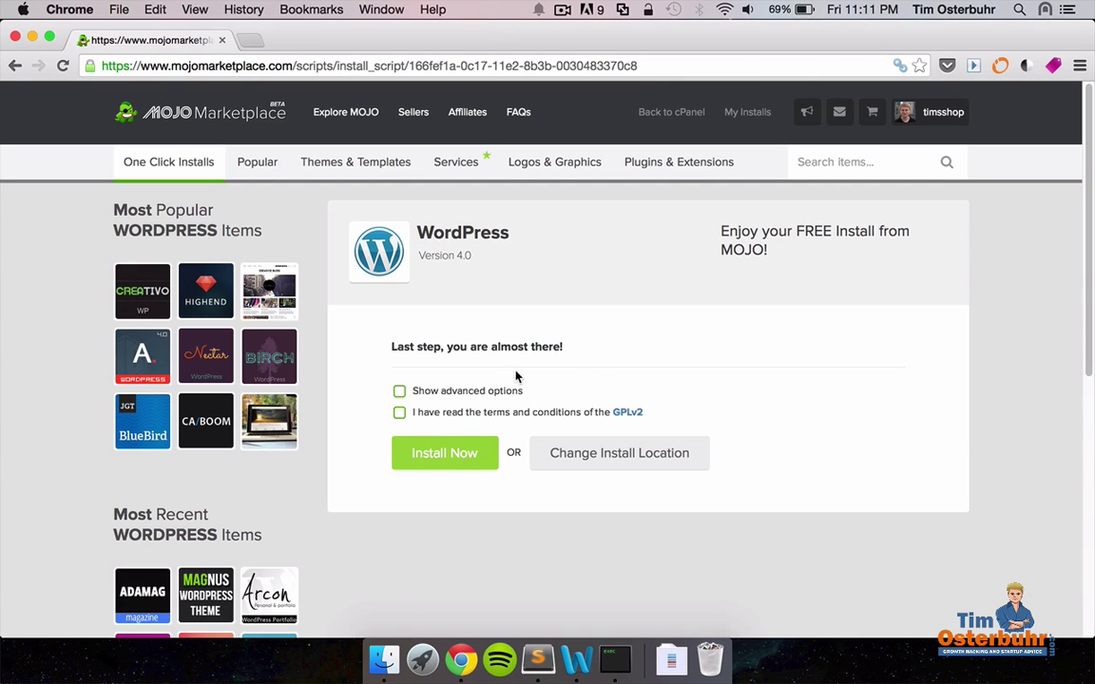
{"action": "left_click", "coordinate": [399, 413]}
{"action": "left_click", "coordinate": [406, 454]}
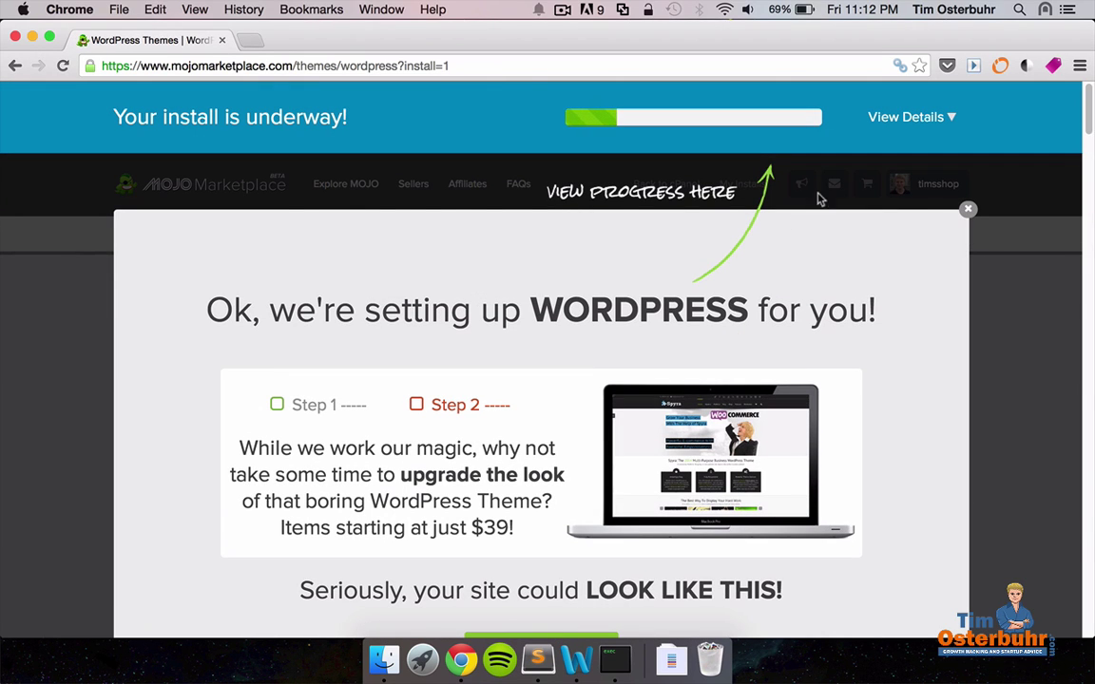
Dismiss the theme promo and open the credentials for the finished WordPress install.
{"action": "left_click", "coordinate": [966, 211]}
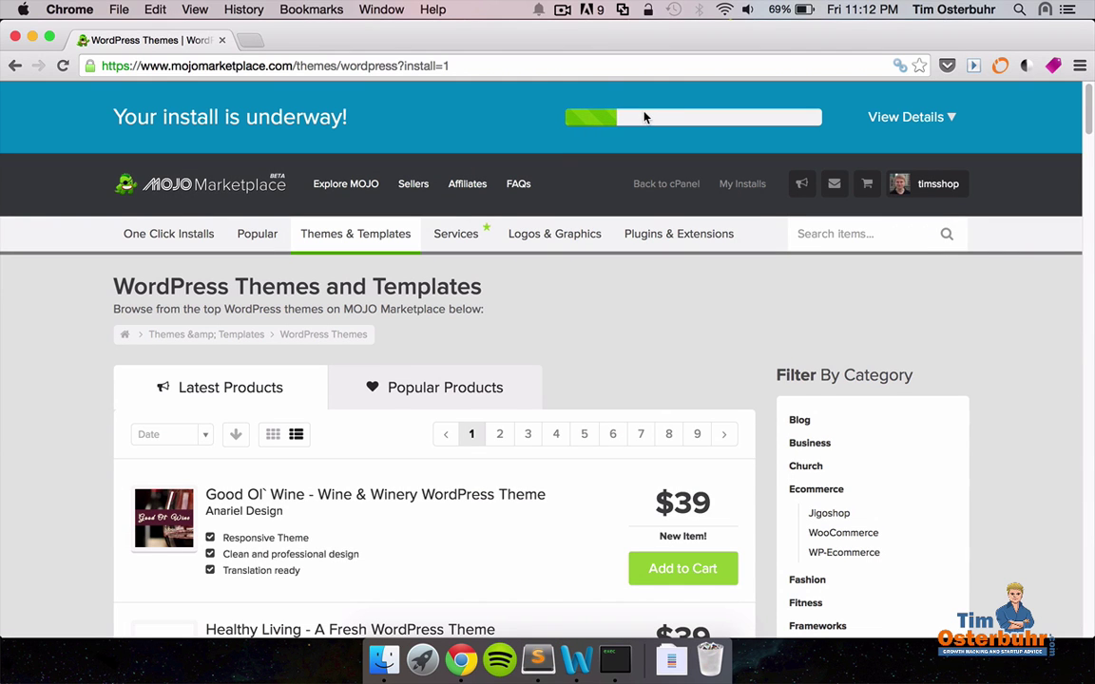
{"action": "left_click_drag", "start_coordinate": [135, 114], "coordinate": [347, 115]}
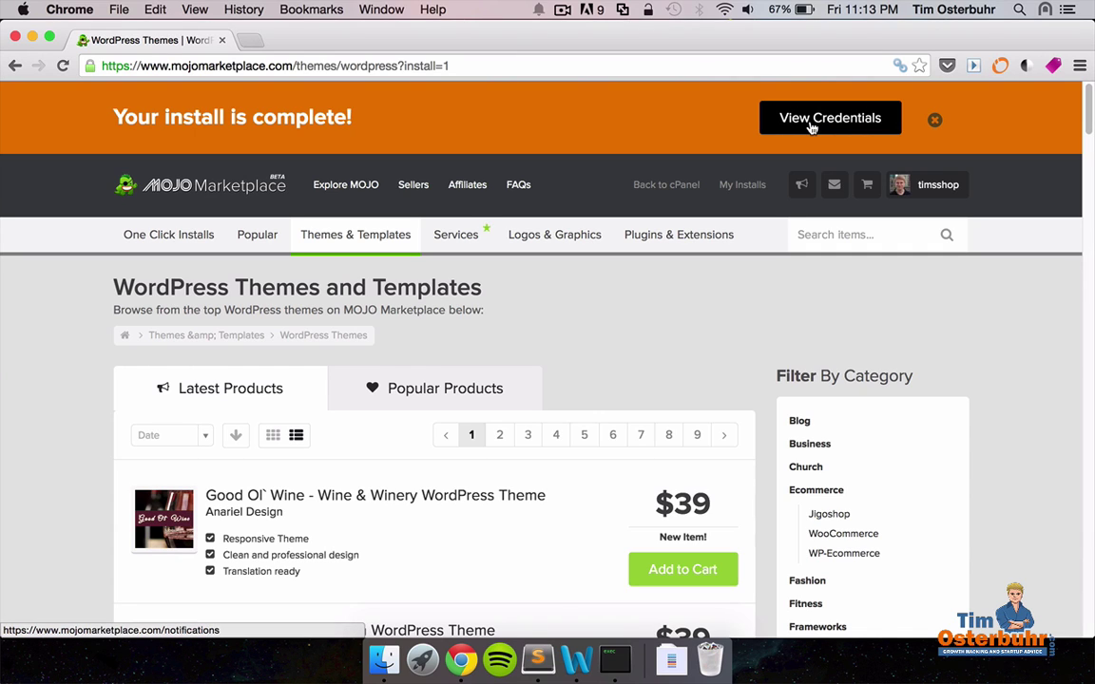
{"action": "left_click", "coordinate": [811, 127]}
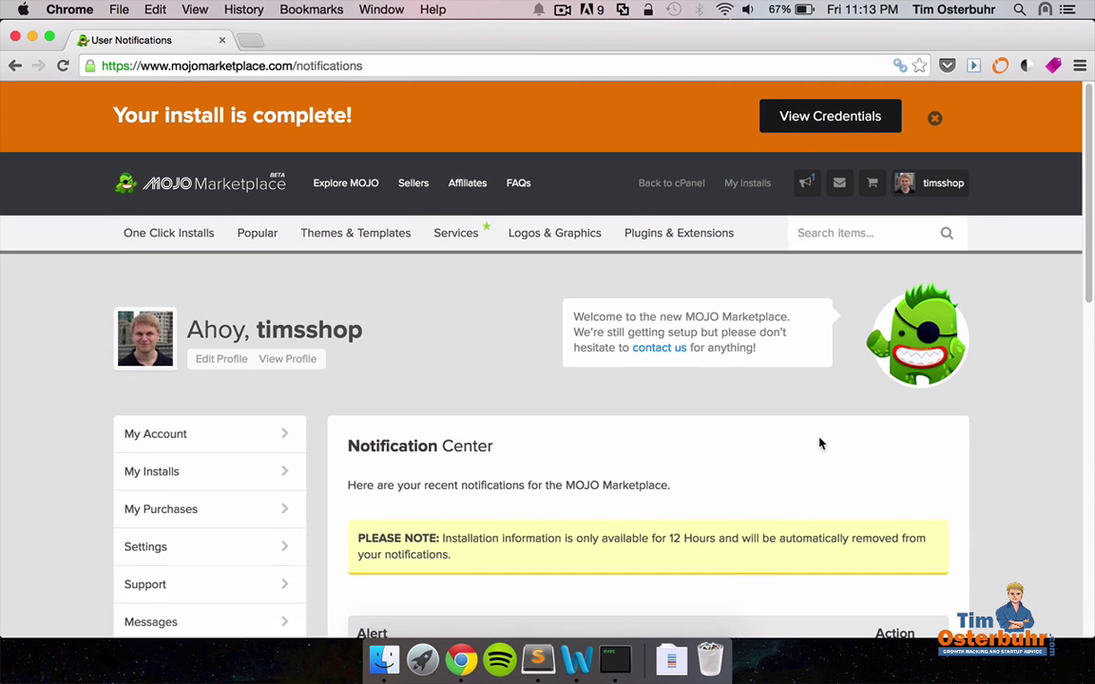
{"action": "scroll", "coordinate": [820, 443], "scroll_direction": "down", "scroll_amount": 3}
{"action": "scroll", "coordinate": [821, 443], "scroll_direction": "down", "scroll_amount": 1}
{"action": "scroll", "coordinate": [820, 443], "scroll_direction": "down", "scroll_amount": 1}
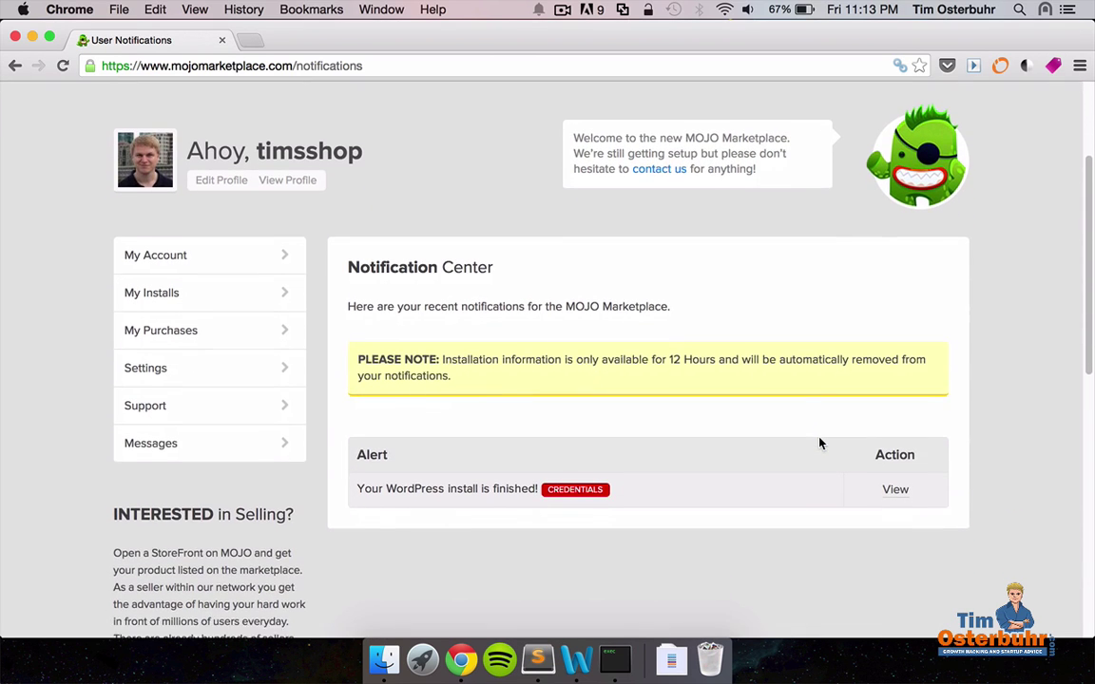
{"action": "scroll", "coordinate": [814, 449], "scroll_direction": "up", "scroll_amount": 1}
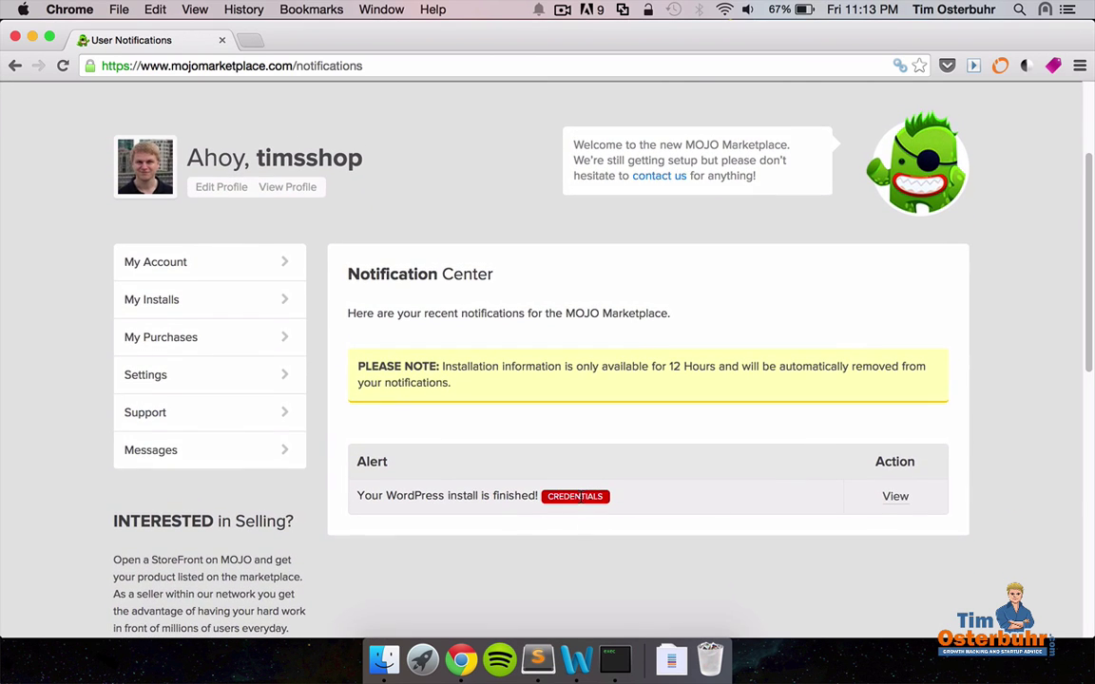
{"action": "left_click", "coordinate": [894, 498]}
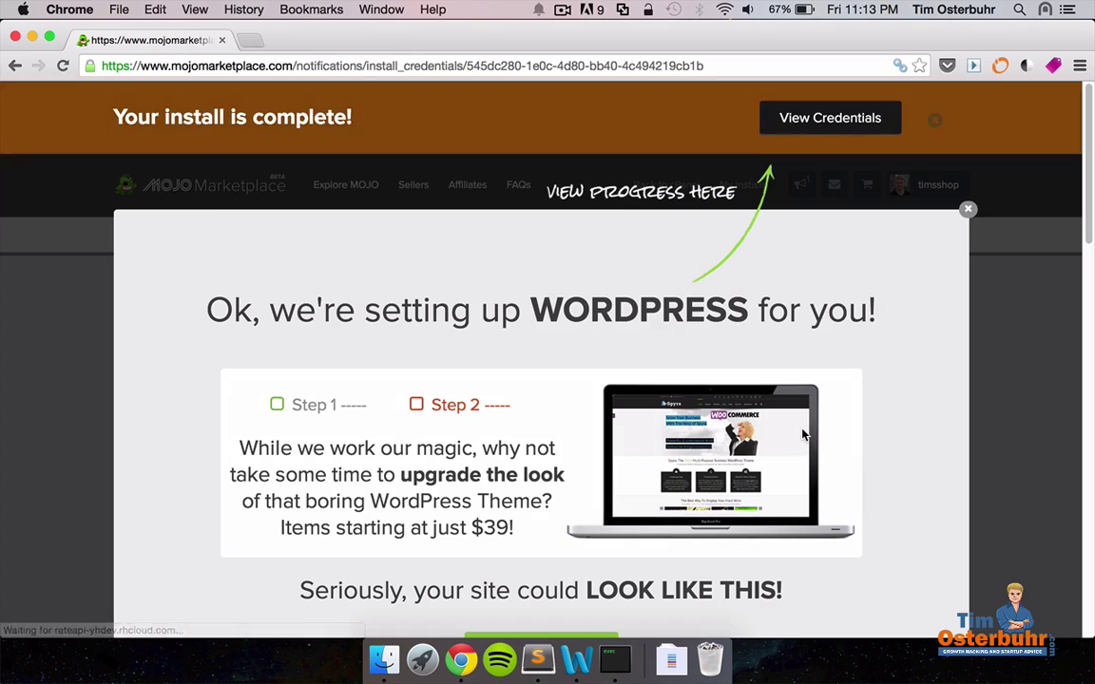
Copy the generated WordPress password and open the site's Admin URL login page.
{"action": "left_click", "coordinate": [968, 210]}
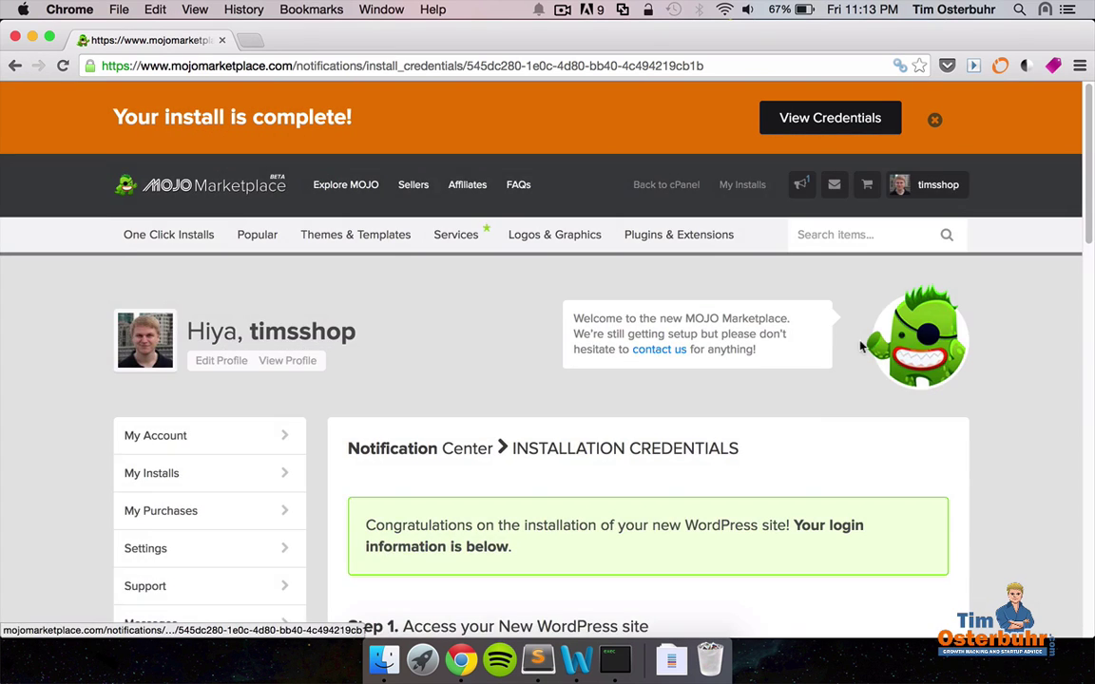
{"action": "scroll", "coordinate": [806, 415], "scroll_direction": "down", "scroll_amount": 5}
{"action": "scroll", "coordinate": [804, 416], "scroll_direction": "down", "scroll_amount": 1}
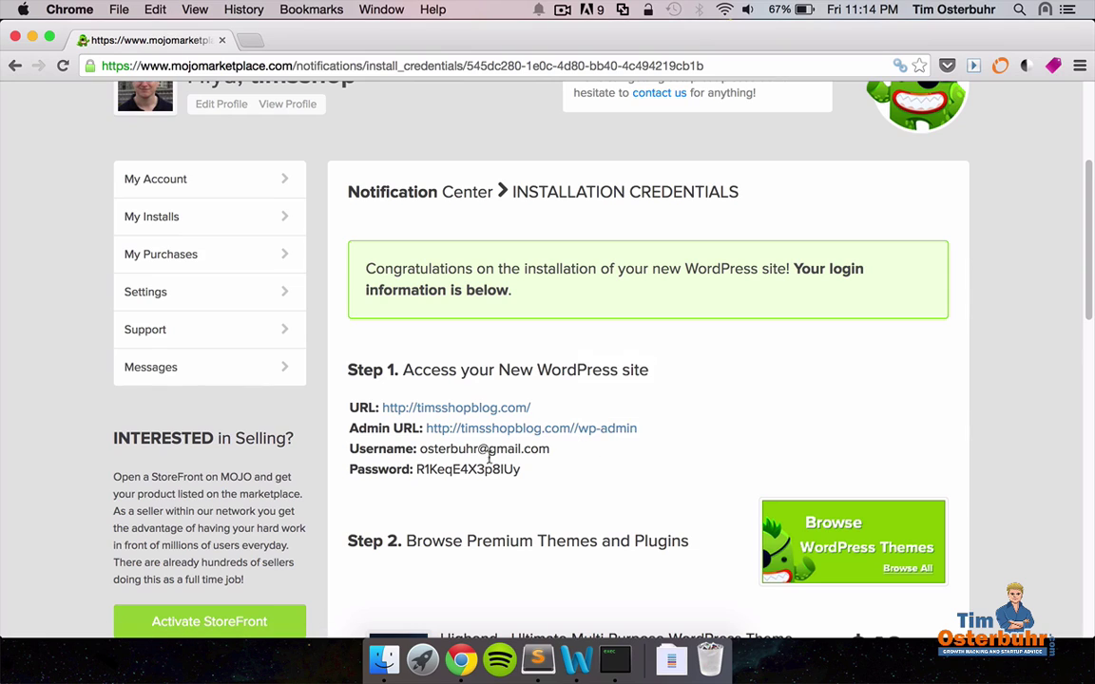
{"action": "left_click_drag", "start_coordinate": [418, 469], "coordinate": [533, 470]}
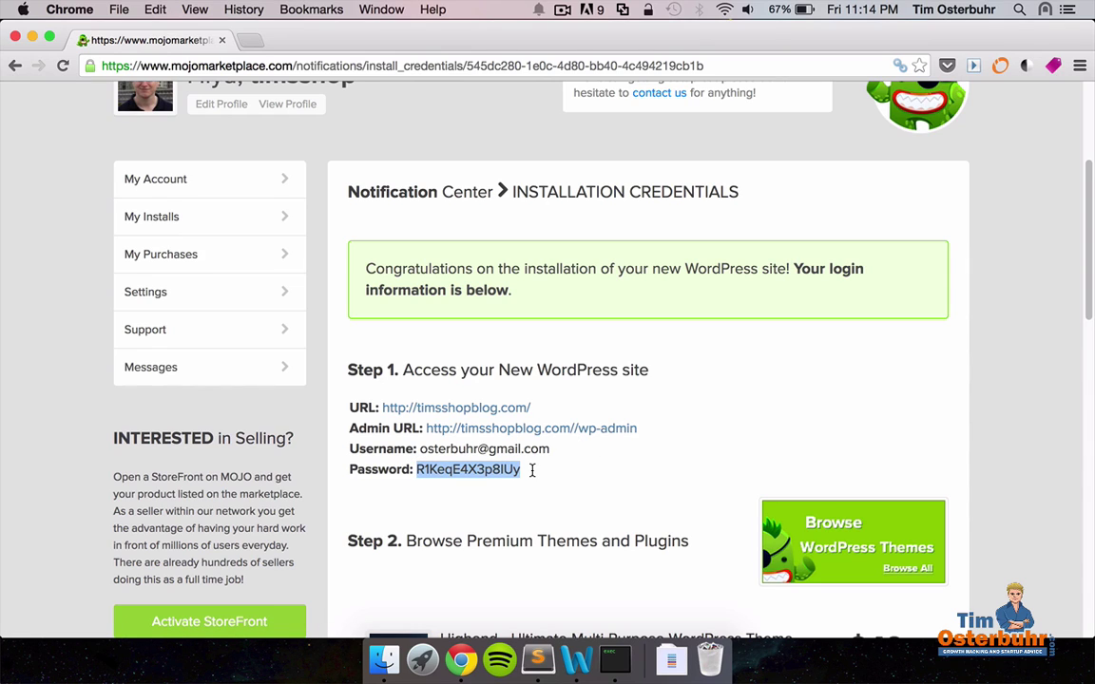
{"action": "key", "text": "super+c"}
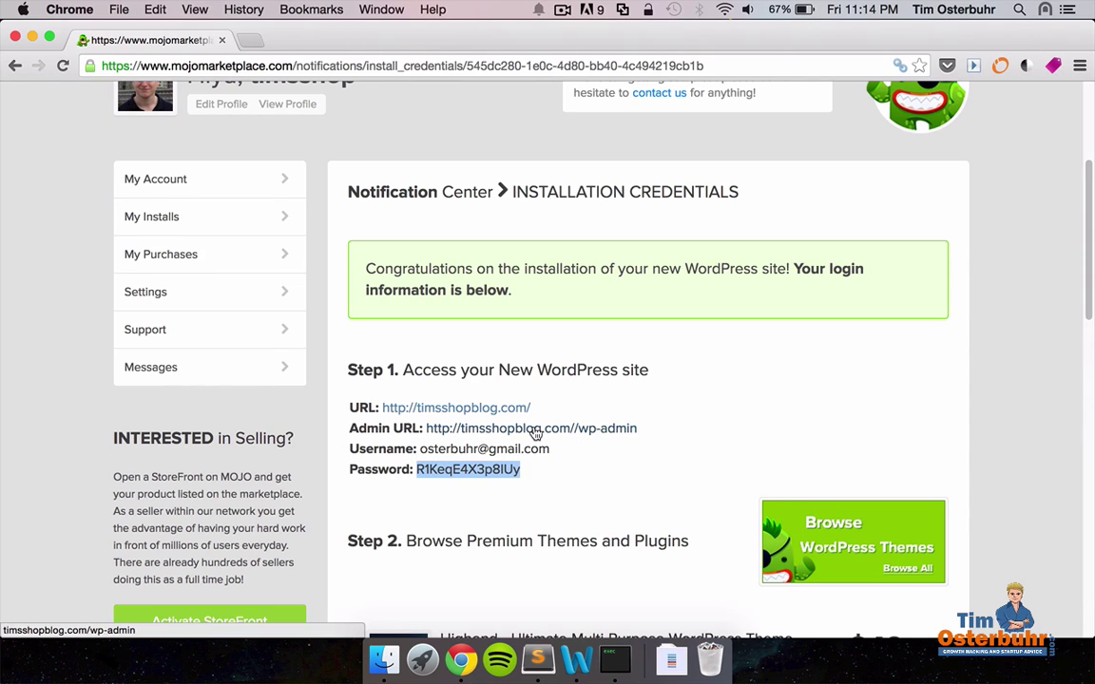
{"action": "left_click", "coordinate": [535, 429]}
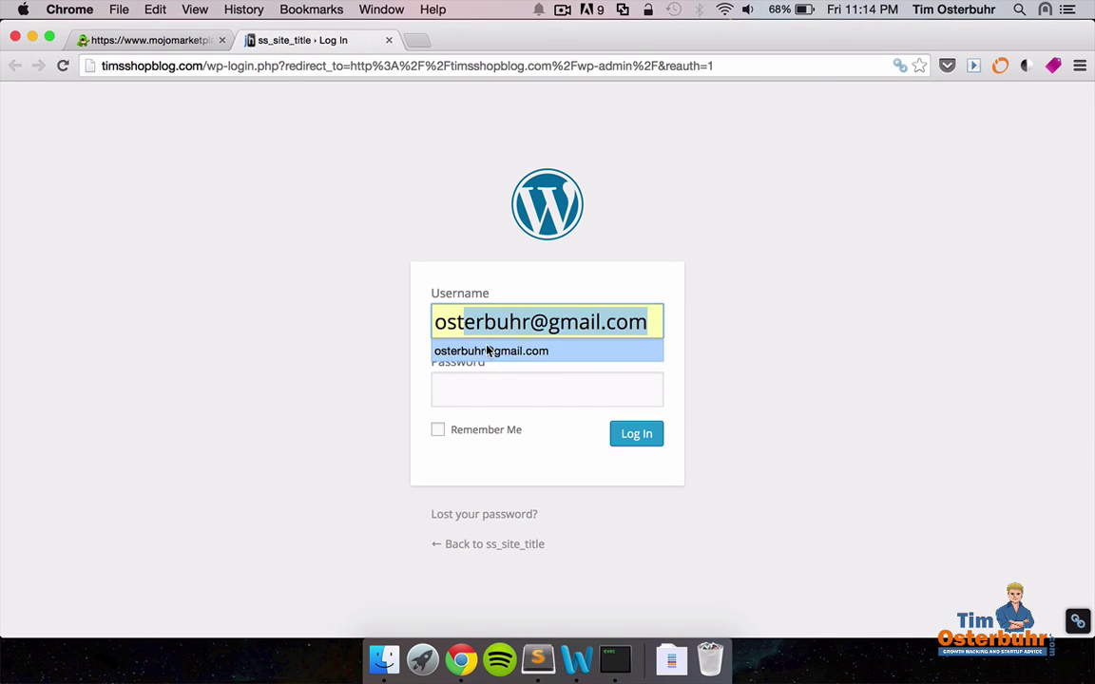
Log in to WordPress with the saved username and pasted password, declining Chrome's password saving.
{"action": "left_click", "coordinate": [489, 351]}
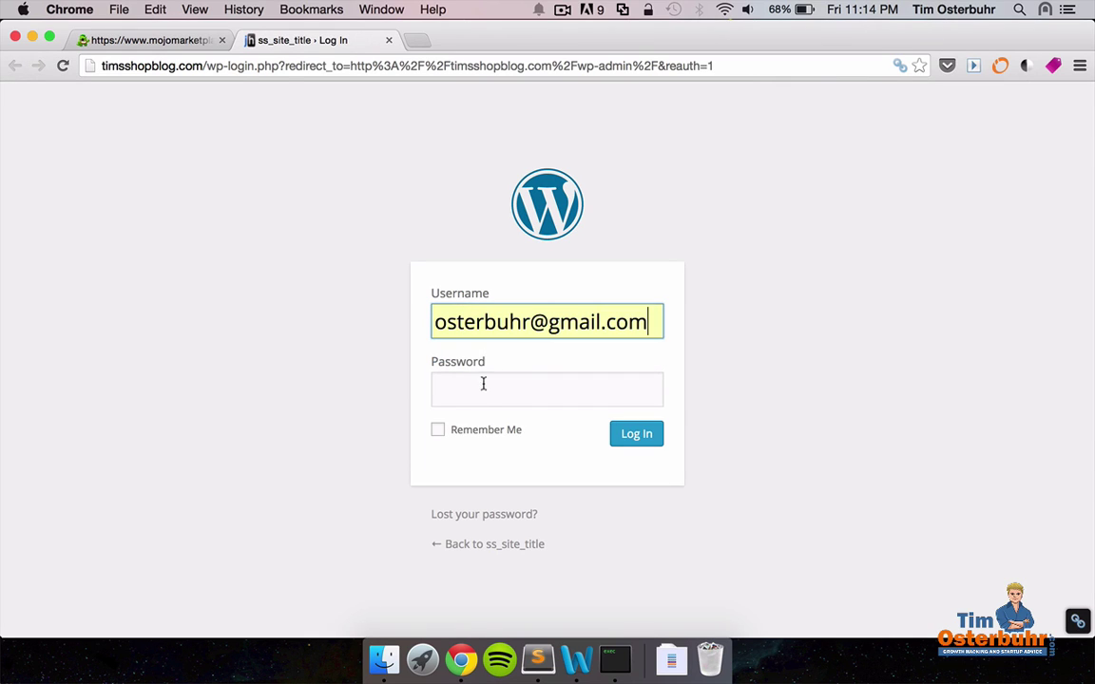
{"action": "left_click", "coordinate": [481, 390]}
{"action": "key", "text": "super+v"}
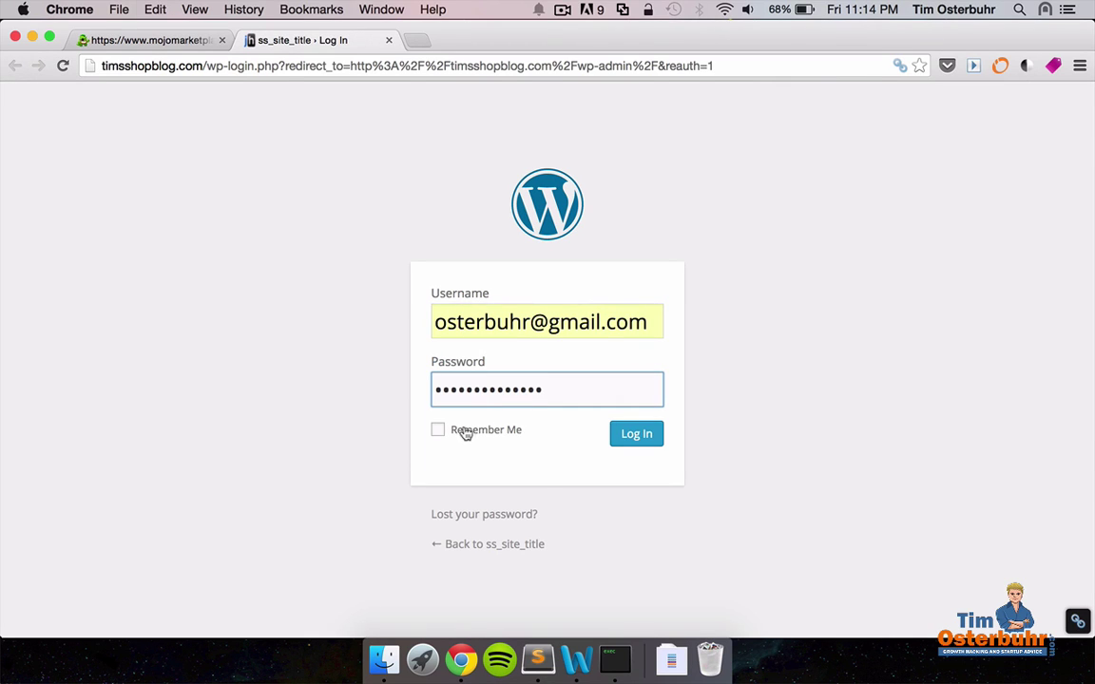
{"action": "left_click", "coordinate": [452, 432]}
{"action": "left_click", "coordinate": [634, 434]}
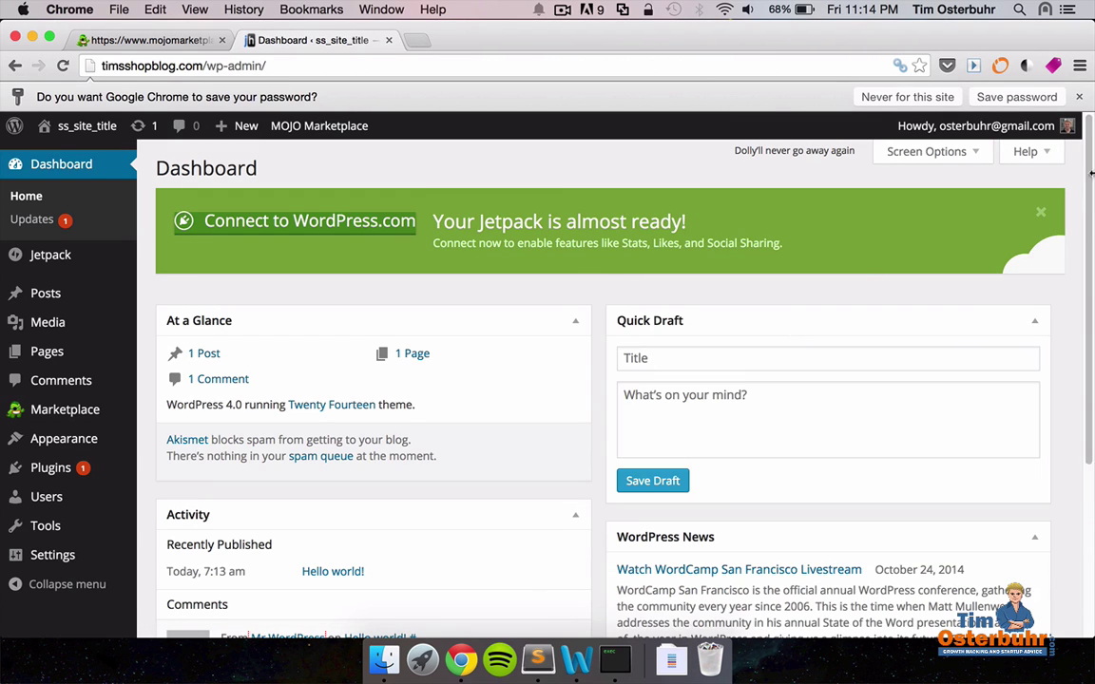
{"action": "left_click", "coordinate": [1079, 96]}
{"action": "mouse_move", "coordinate": [1079, 102]}
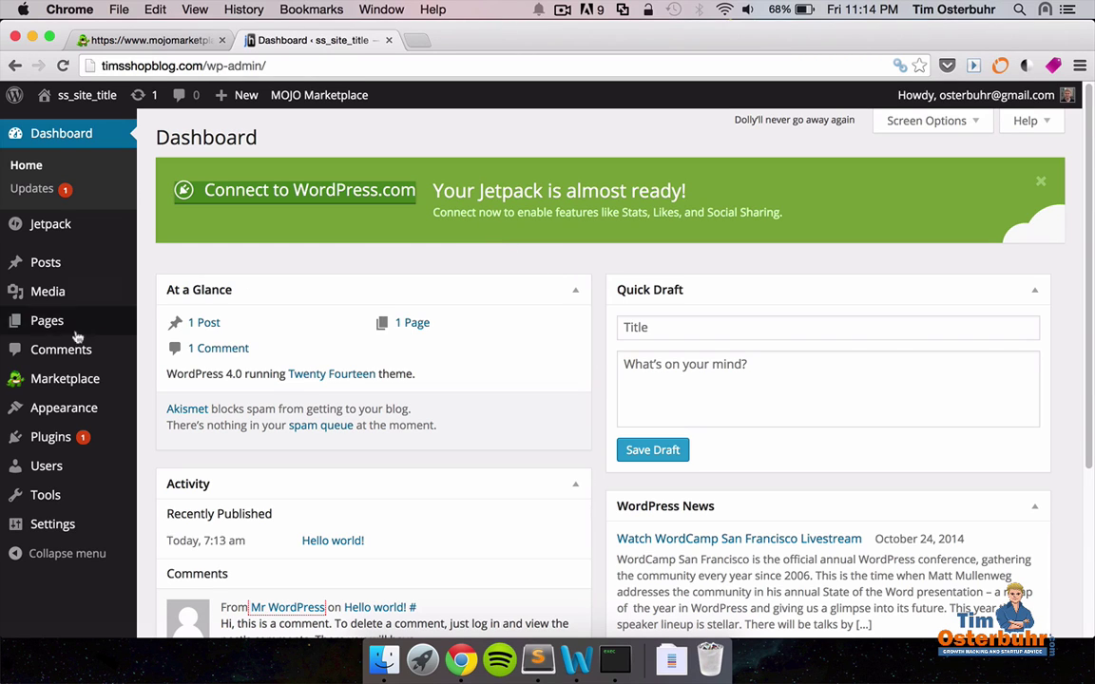
Search the theme directory for 'patchwork', then install and activate the Patchwork theme.
{"action": "mouse_move", "coordinate": [67, 414]}
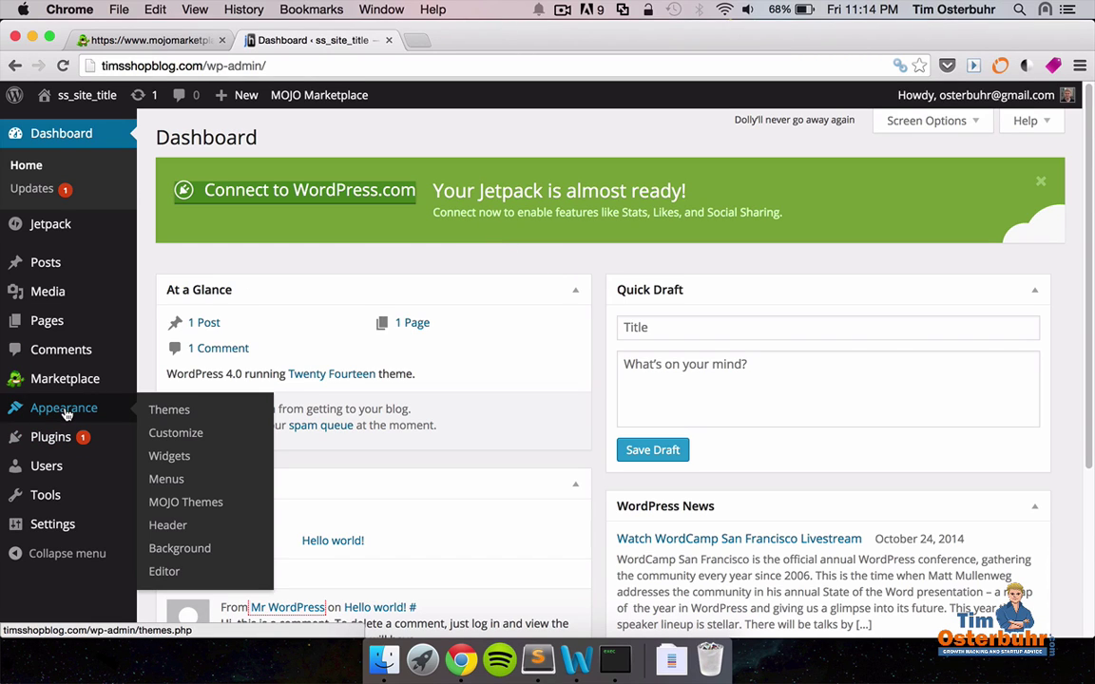
{"action": "left_click", "coordinate": [169, 411]}
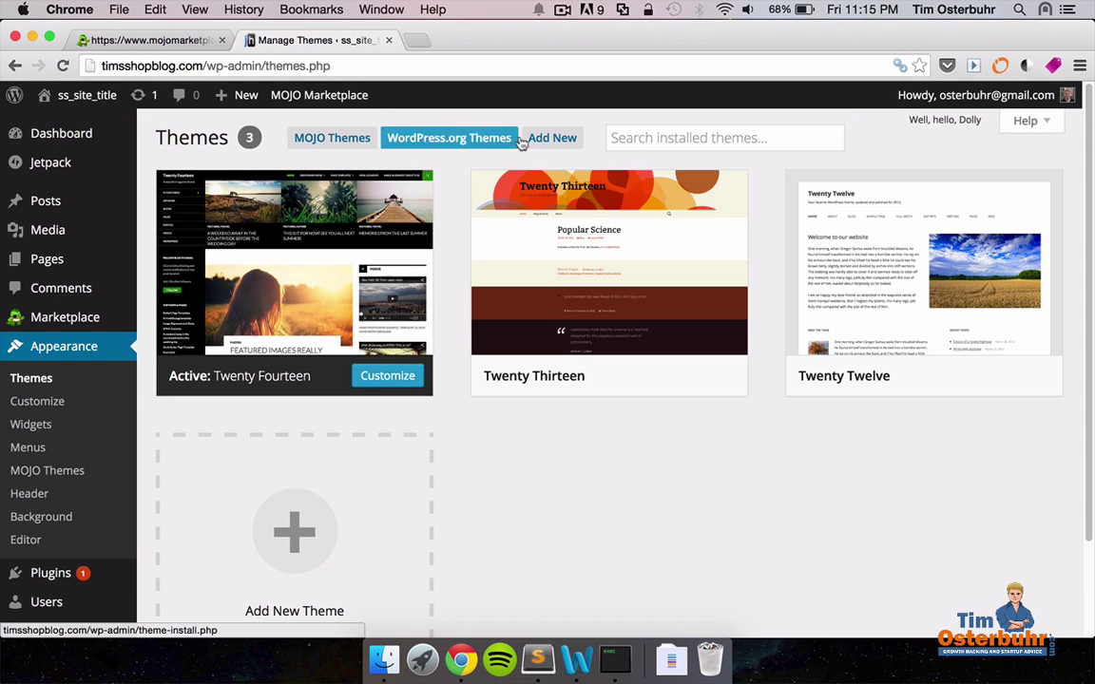
{"action": "left_click", "coordinate": [548, 145]}
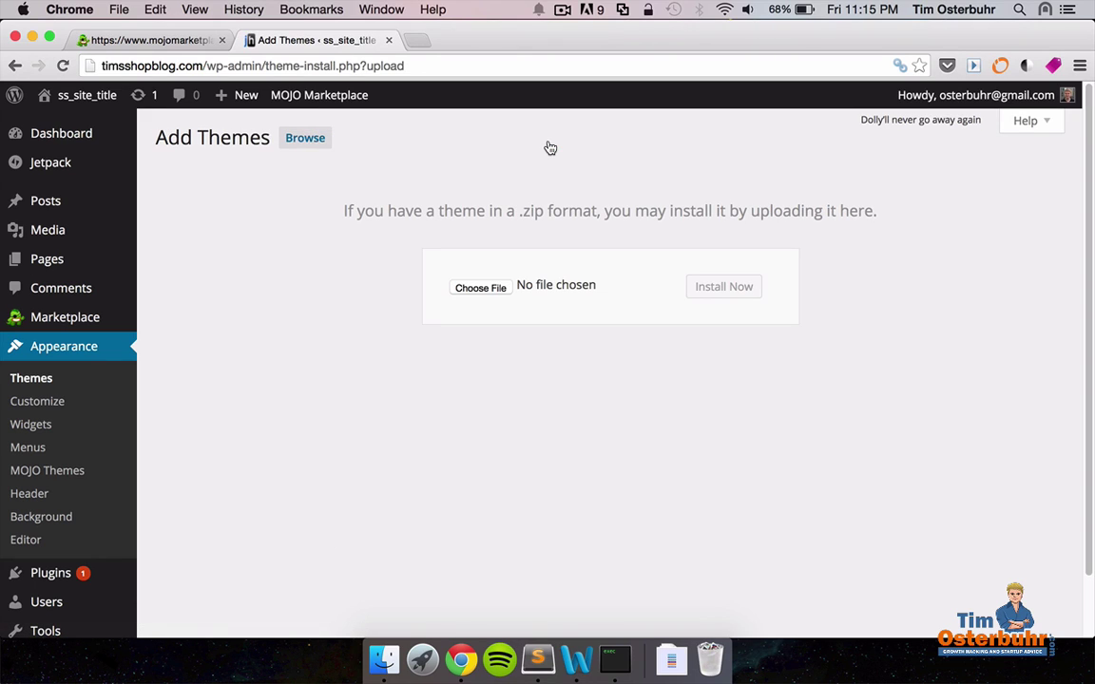
{"action": "left_click", "coordinate": [304, 140]}
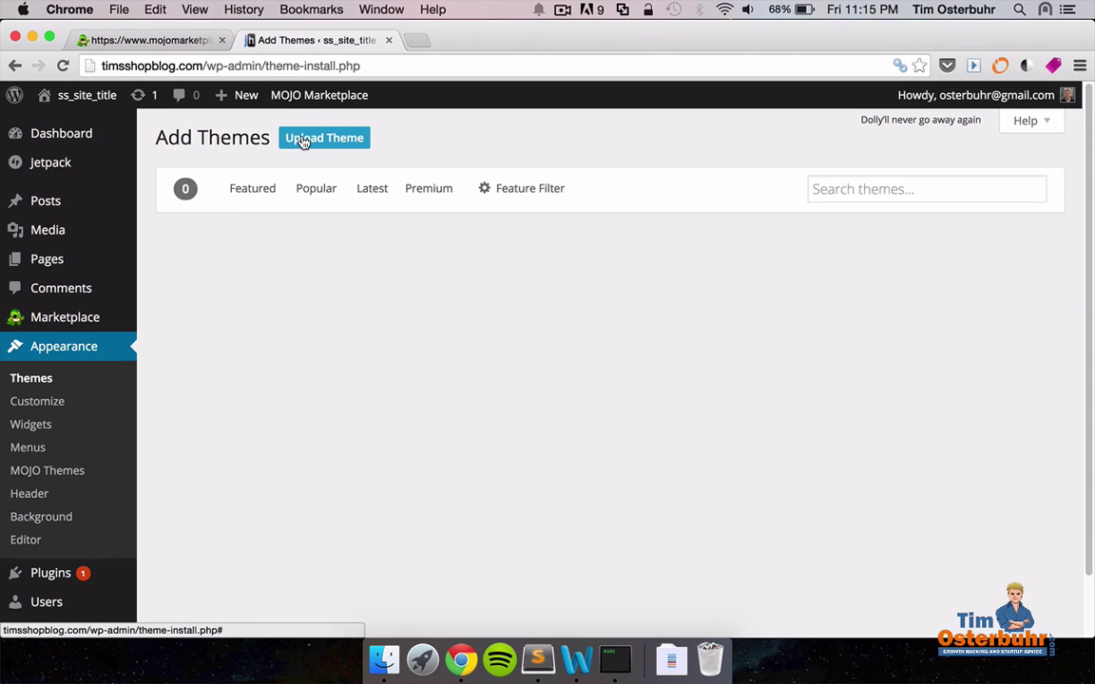
{"action": "left_click", "coordinate": [851, 190]}
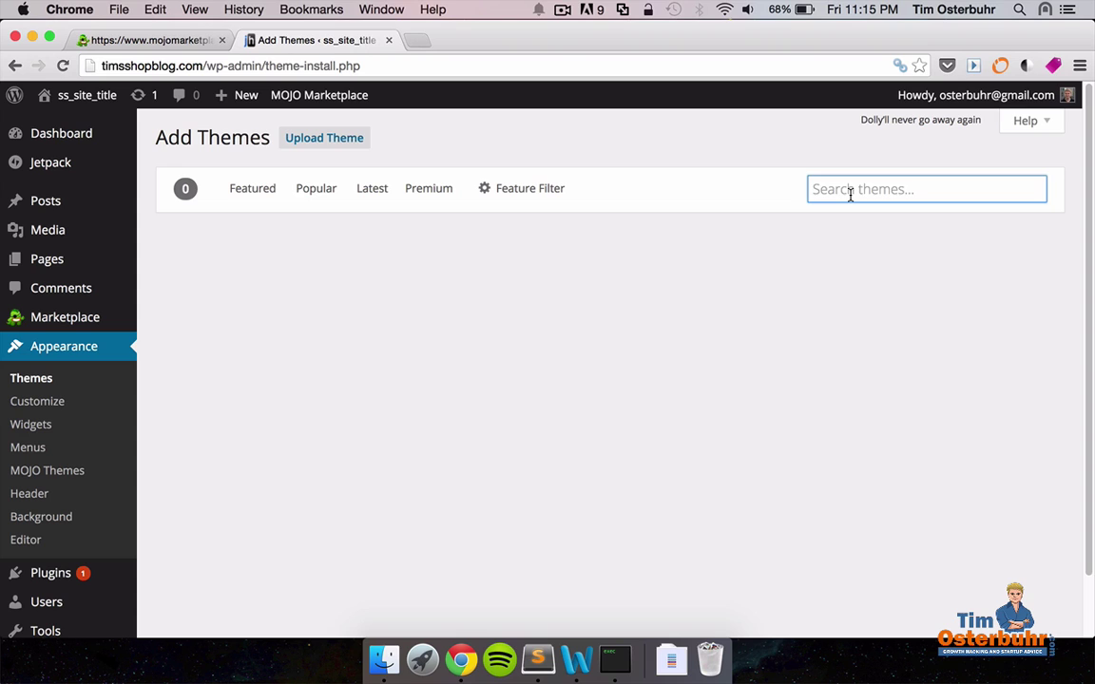
{"action": "type", "text": "patchwork"}
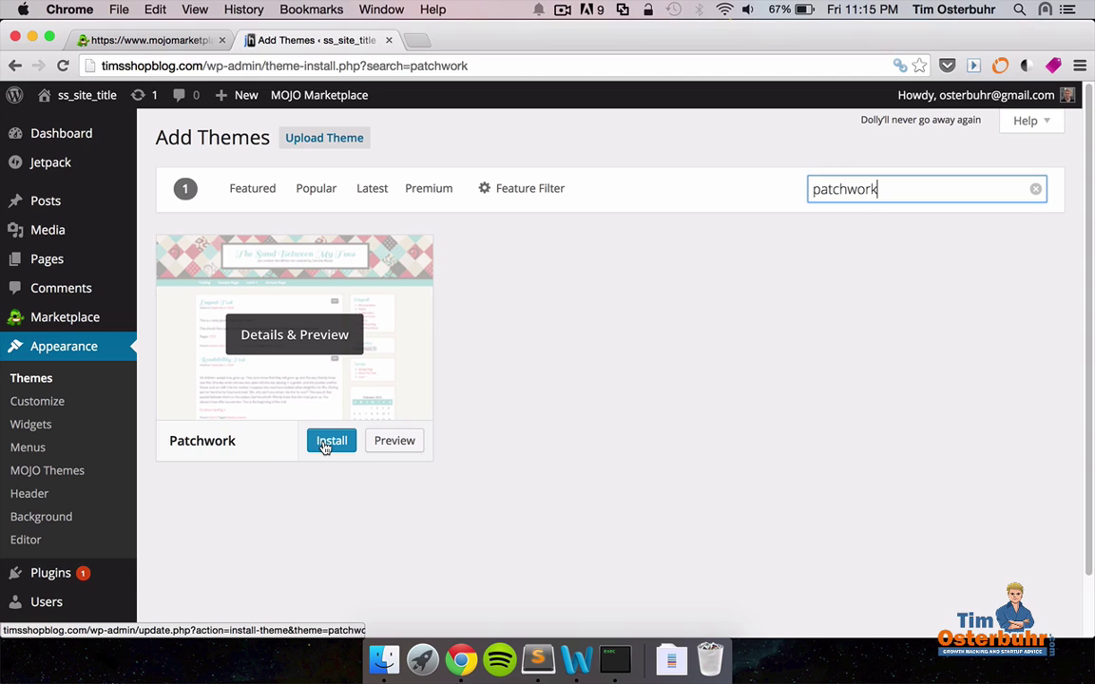
{"action": "left_click", "coordinate": [328, 443]}
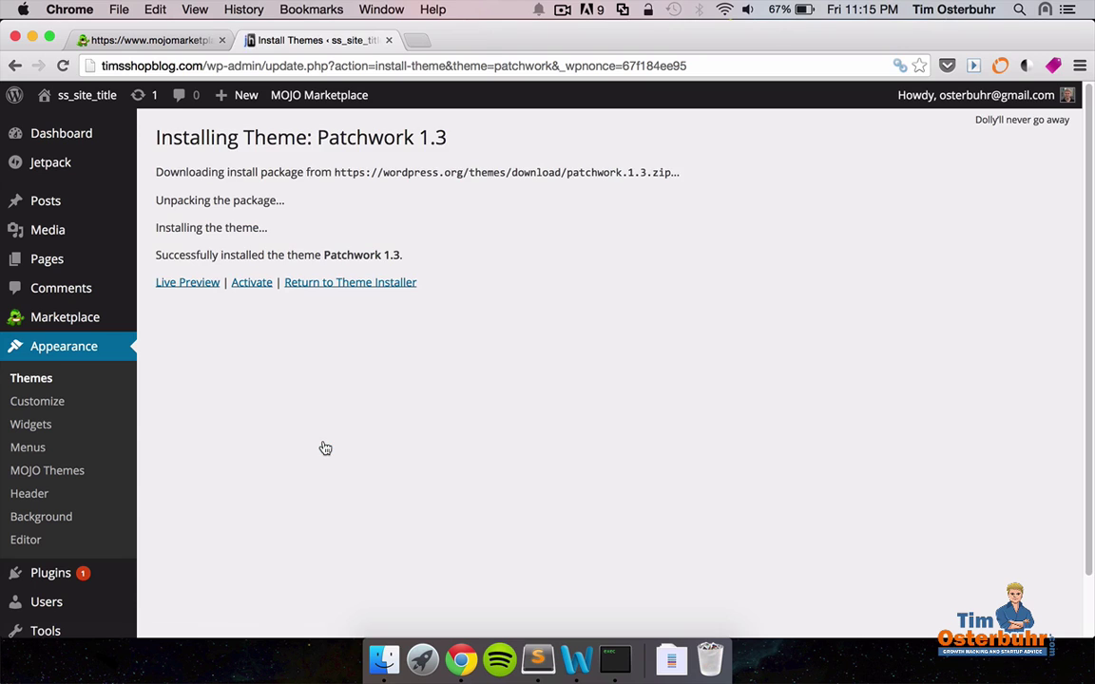
{"action": "left_click", "coordinate": [260, 285]}
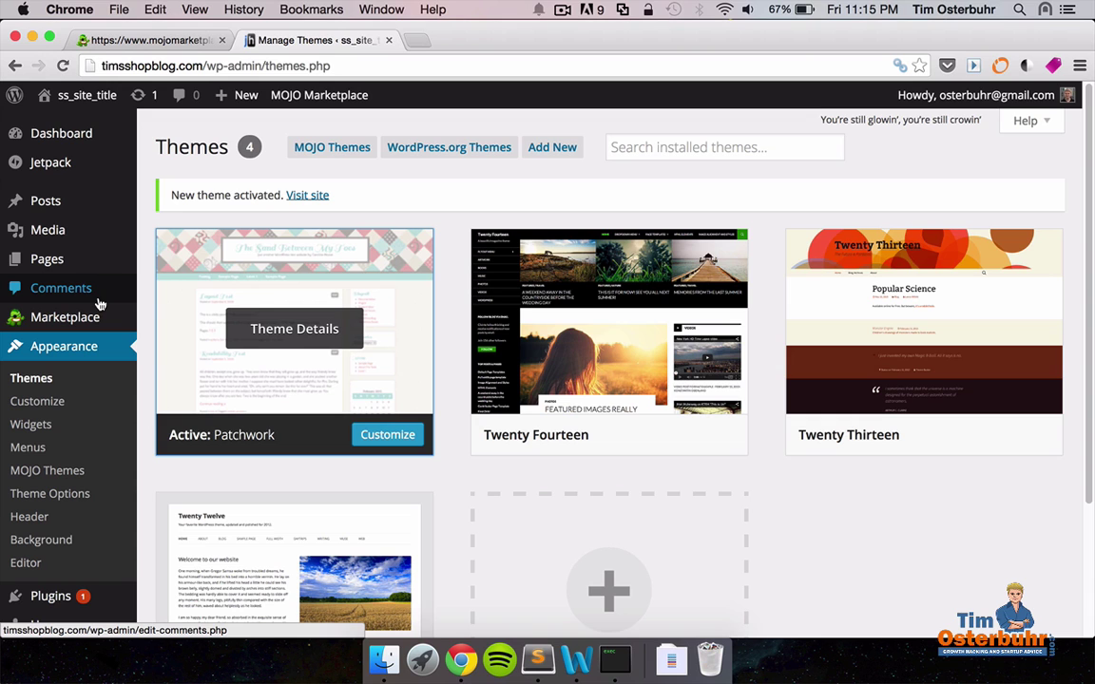
Search the WordPress plugin directory for 'etsy'.
{"action": "scroll", "coordinate": [95, 301], "scroll_direction": "down", "scroll_amount": 3}
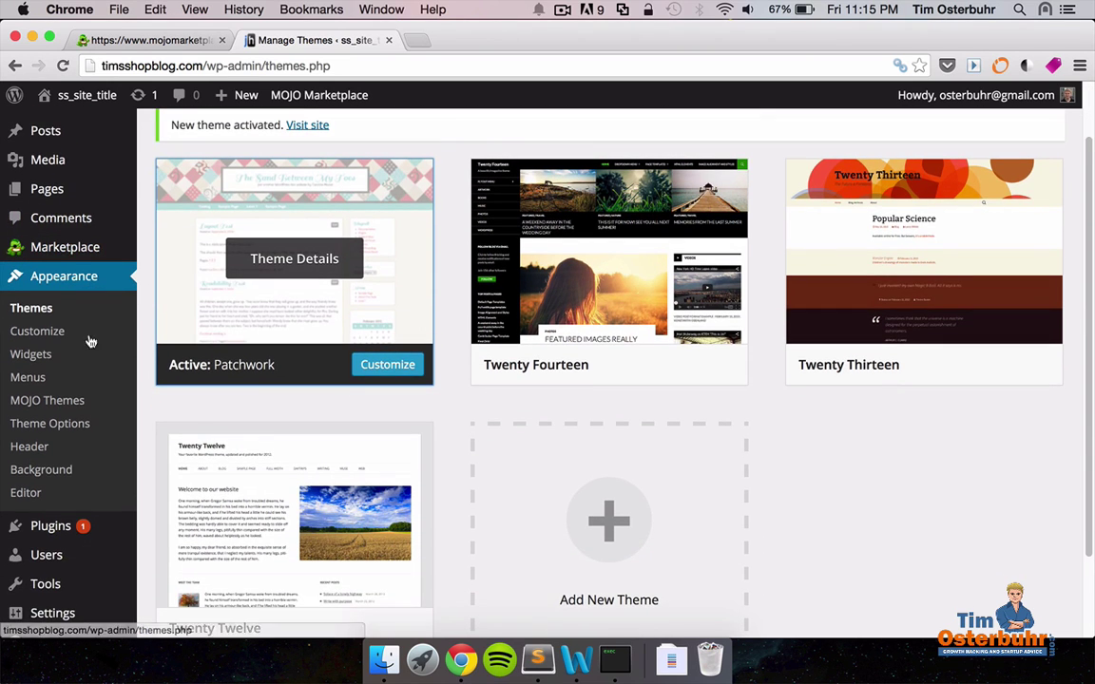
{"action": "scroll", "coordinate": [92, 479], "scroll_direction": "down", "scroll_amount": 2}
{"action": "mouse_move", "coordinate": [69, 459]}
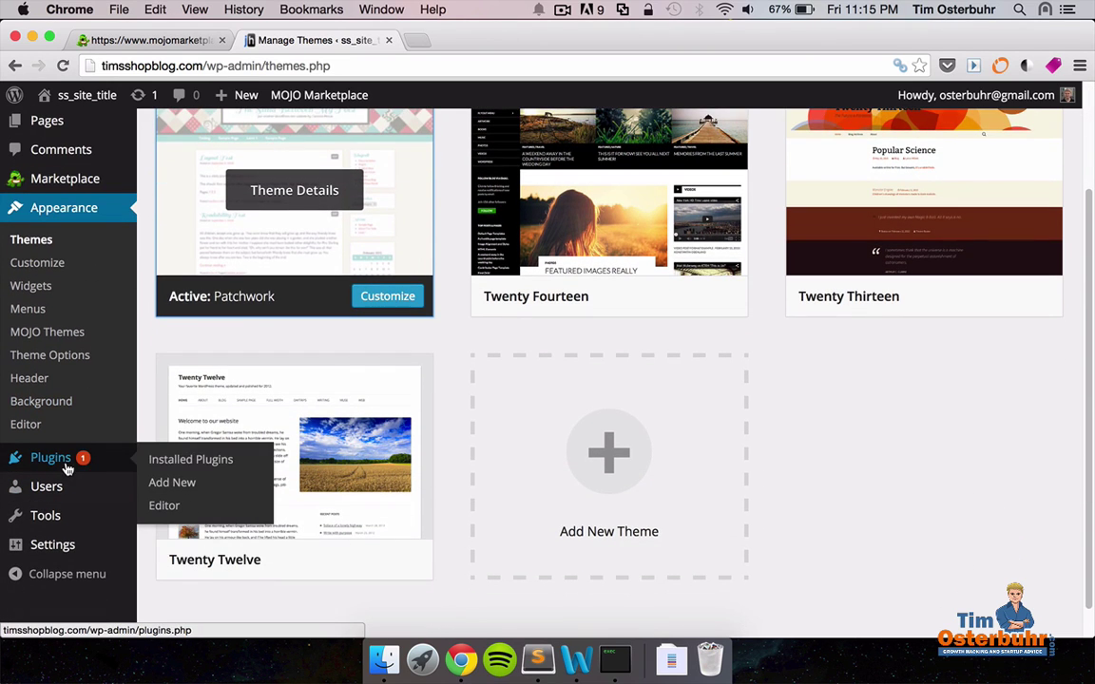
{"action": "left_click", "coordinate": [172, 483]}
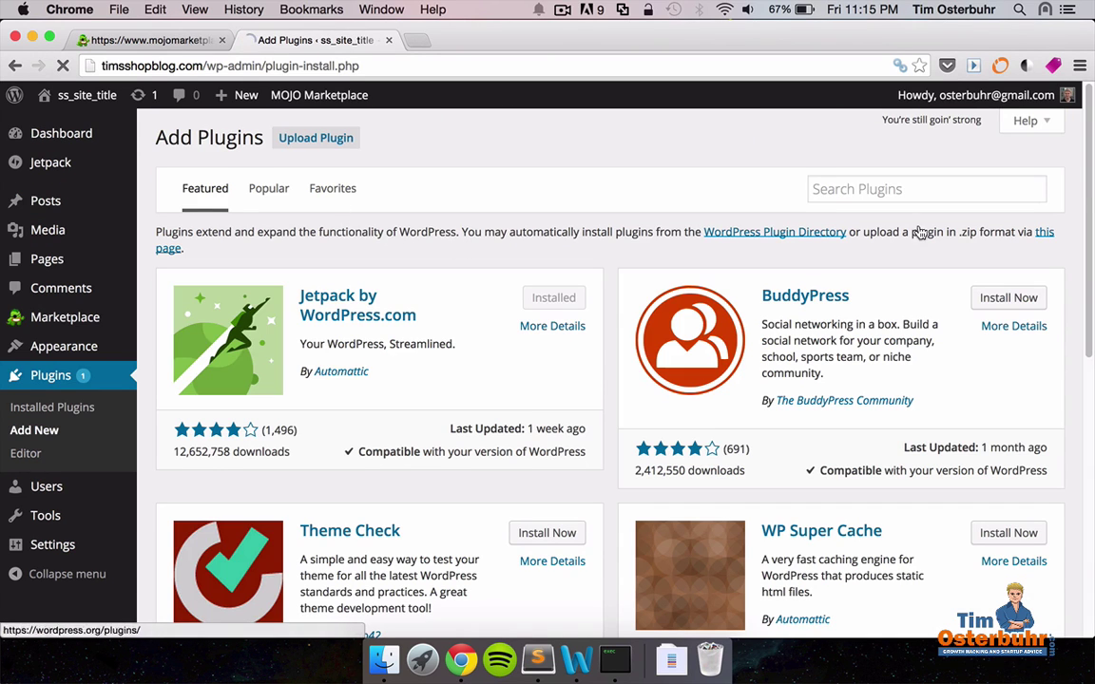
{"action": "left_click", "coordinate": [857, 193]}
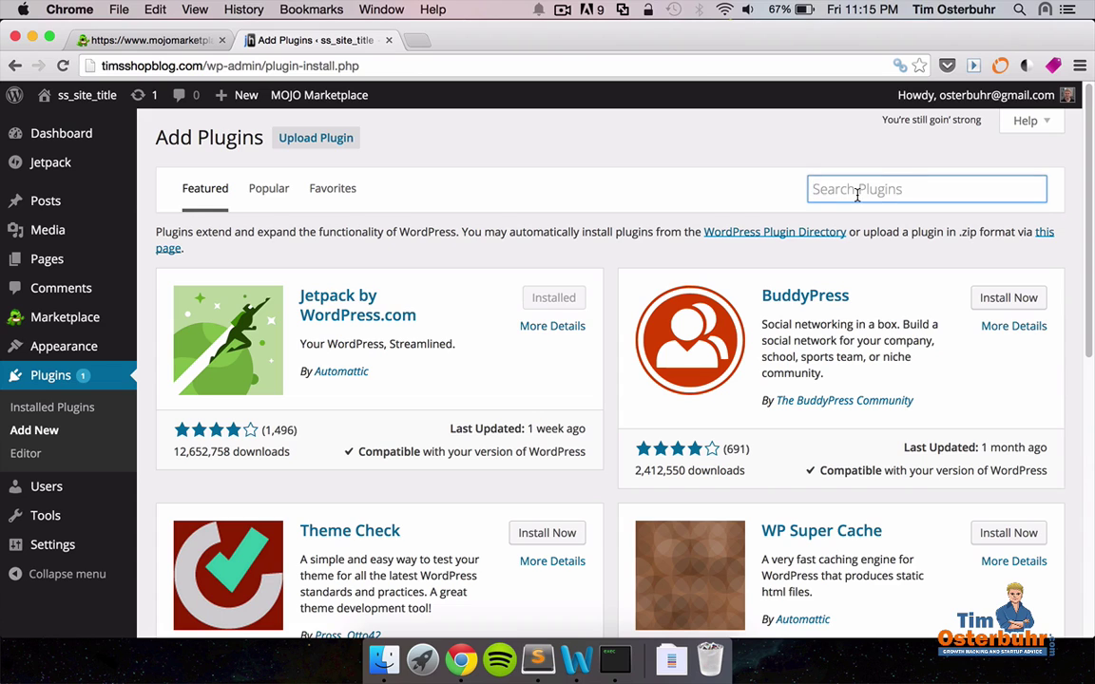
{"action": "type", "text": "etsy"}
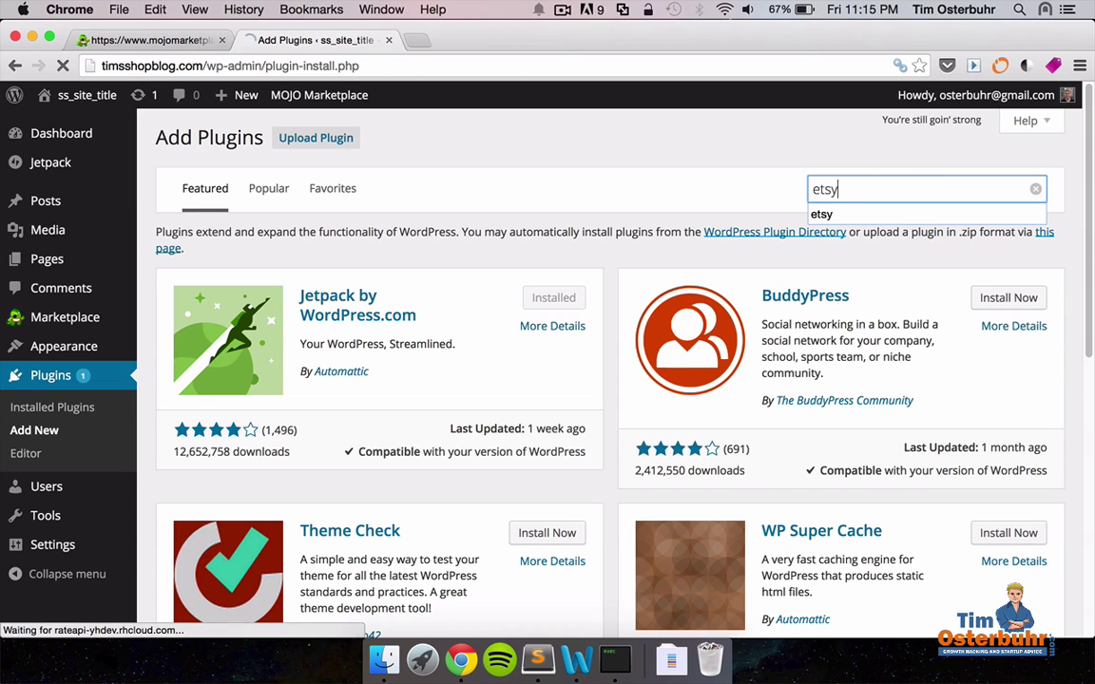
{"action": "key", "text": "Return"}
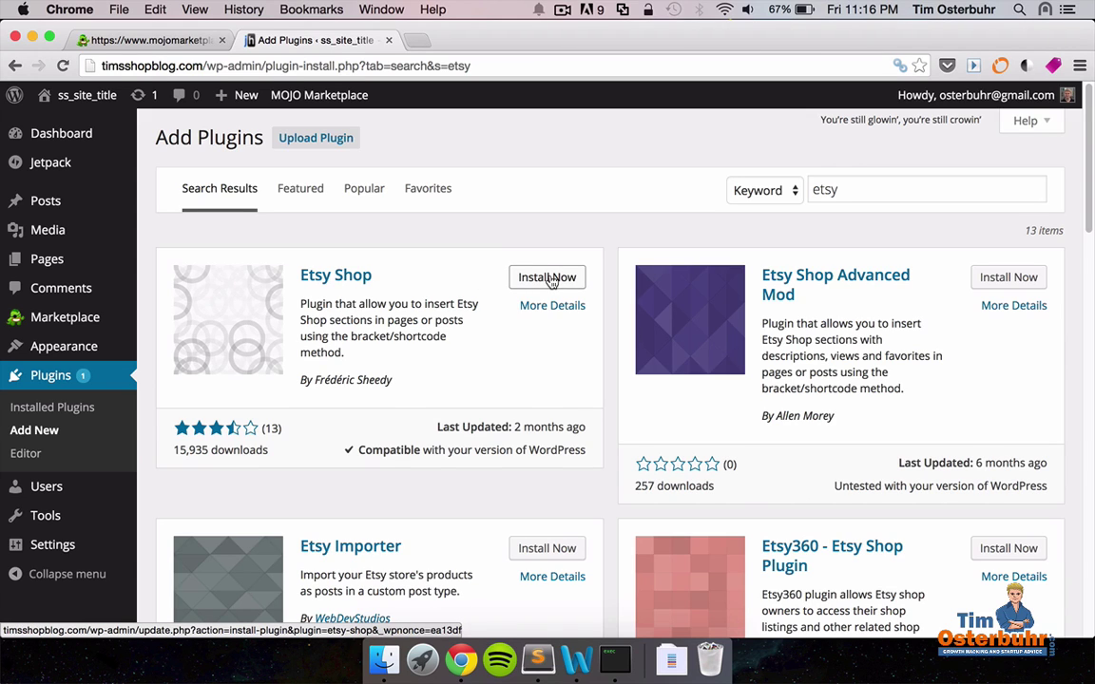
Install and activate the Etsy Shop plugin, then go to Etsy's Create a New App page.
{"action": "left_click", "coordinate": [549, 278]}
{"action": "left_click", "coordinate": [686, 248]}
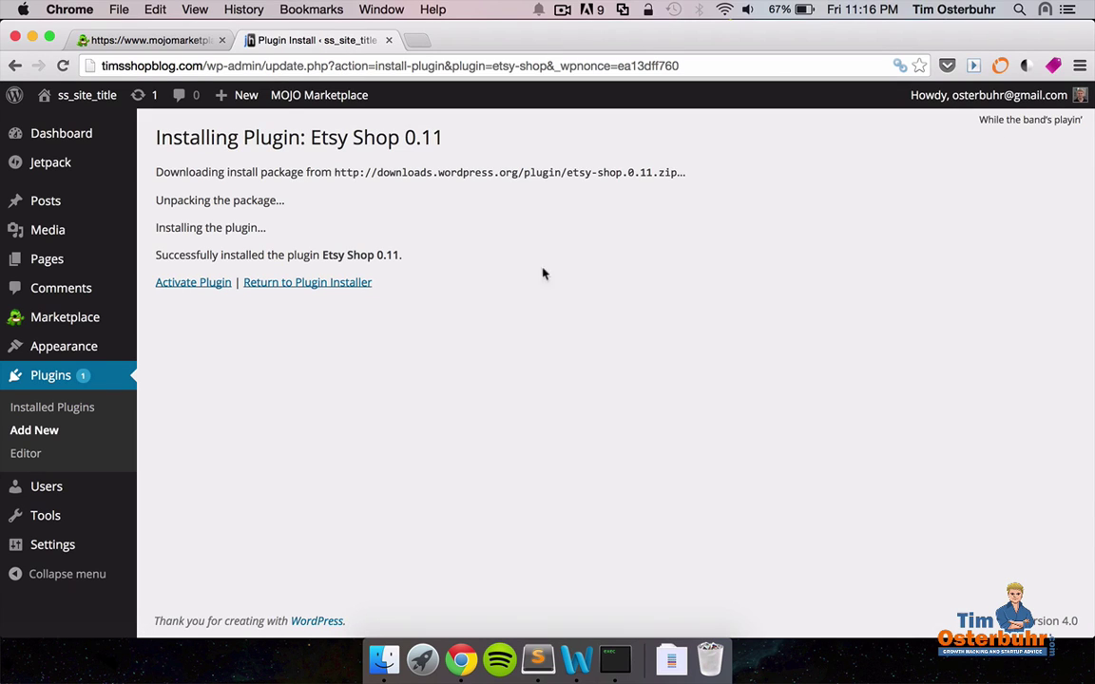
{"action": "left_click", "coordinate": [194, 282]}
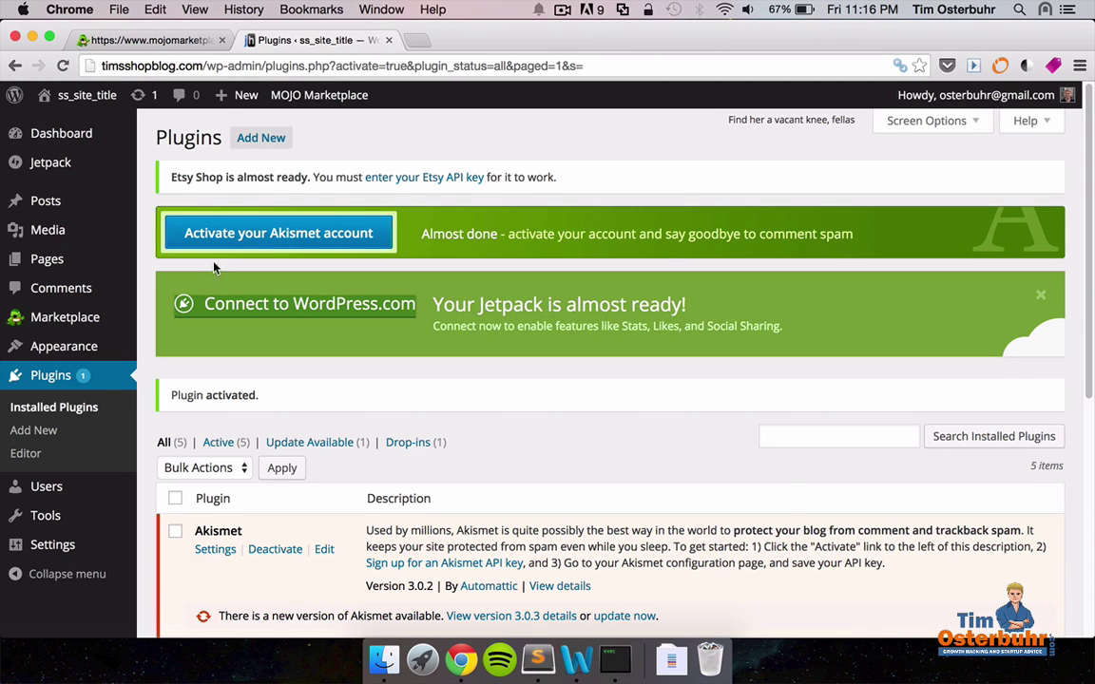
{"action": "left_click", "coordinate": [439, 184]}
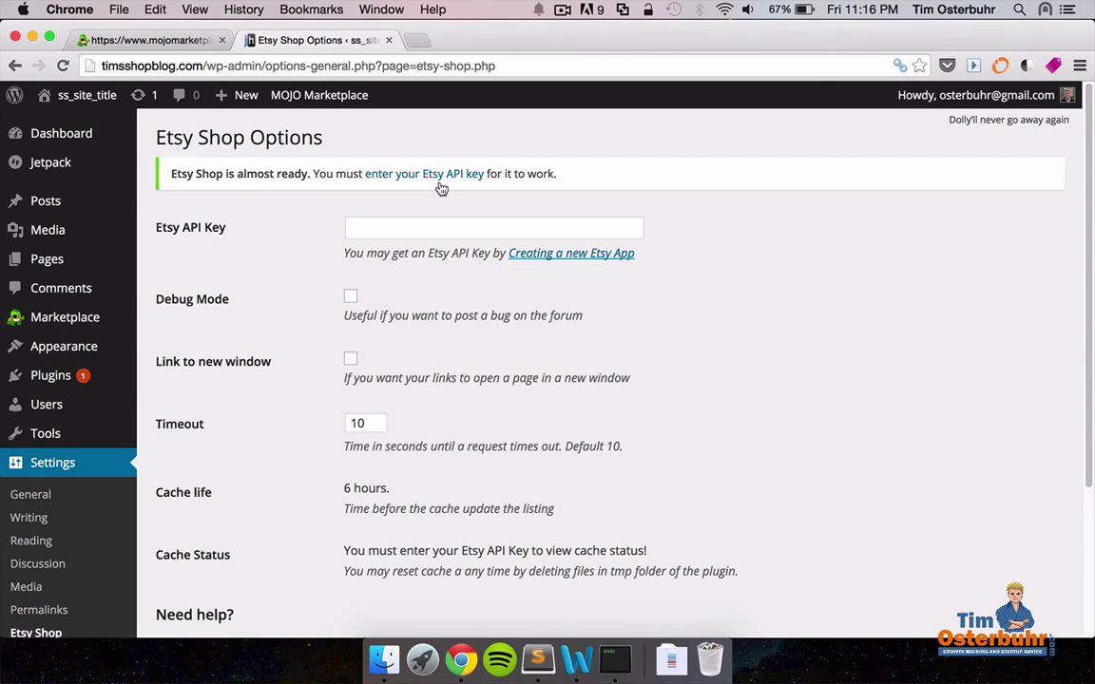
{"action": "left_click", "coordinate": [571, 255]}
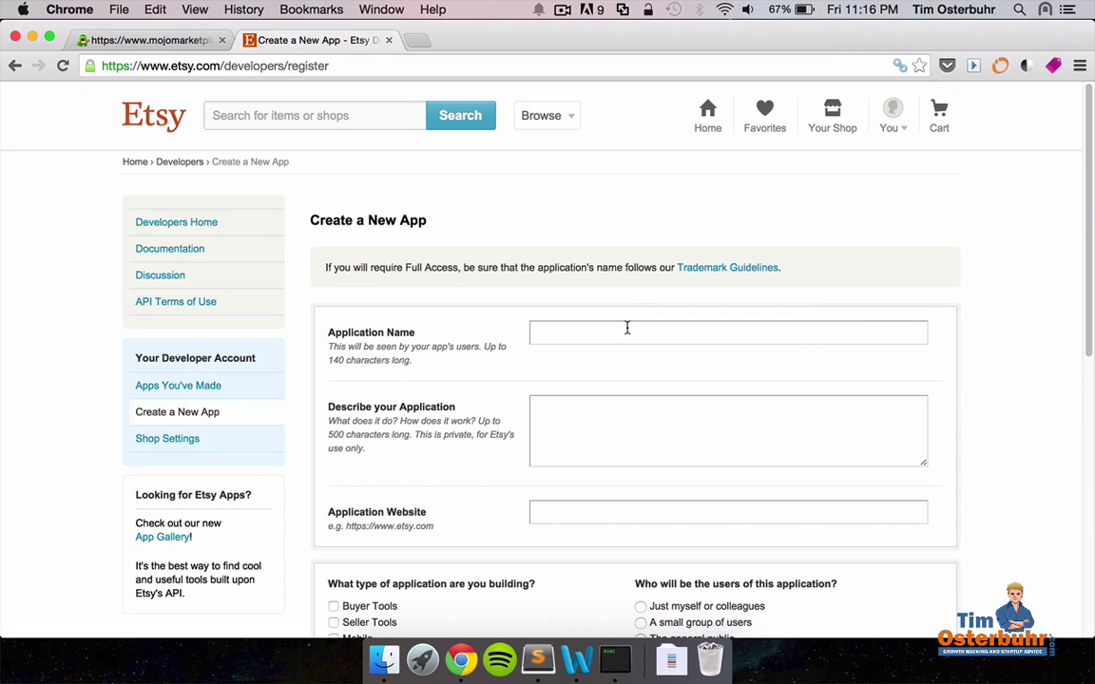
Name the app 'TimsShopBlog', describe it as 'Plugin for my shop', and accept the suggested website.
{"action": "left_click", "coordinate": [627, 328]}
{"action": "key", "text": "Down"}
{"action": "key", "text": "Up"}
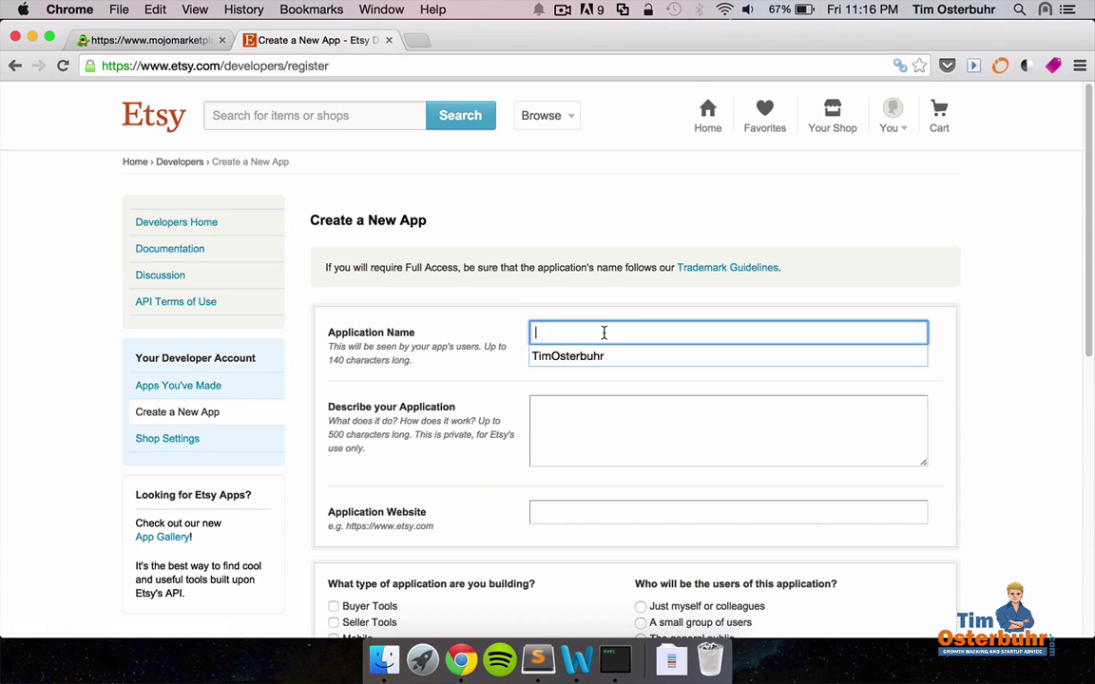
{"action": "type", "text": "TimsSh"}
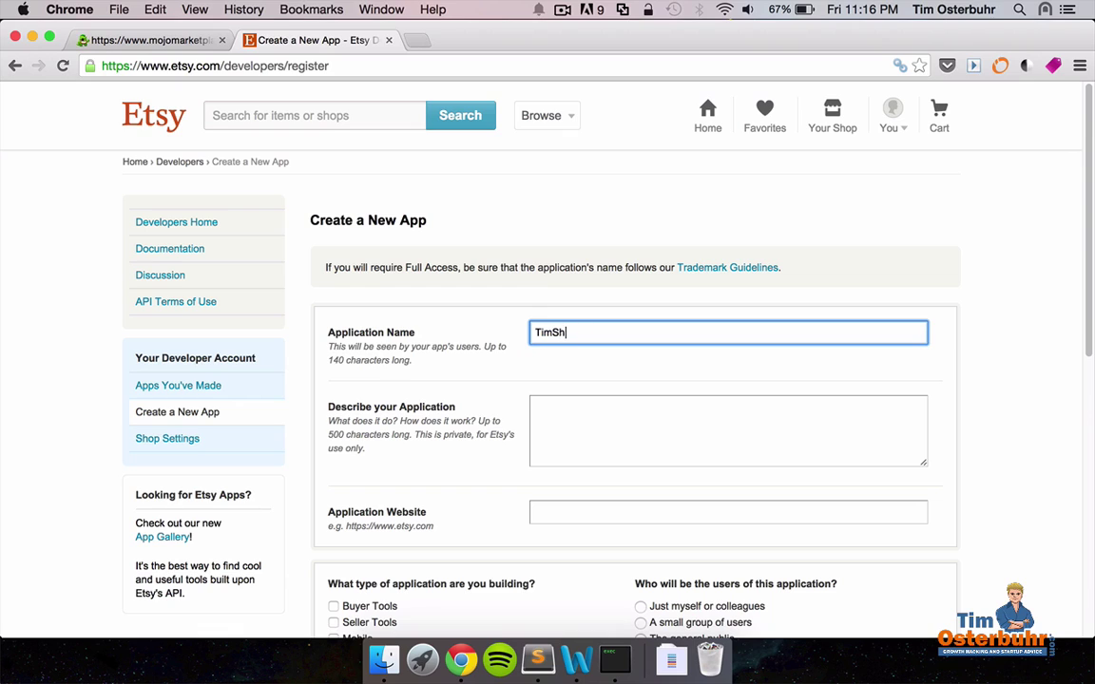
{"action": "type", "text": "op"}
{"action": "left_click", "coordinate": [552, 333]}
{"action": "type", "text": "s"}
{"action": "left_click", "coordinate": [600, 332]}
{"action": "type", "text": "Blog"}
{"action": "left_click", "coordinate": [571, 423]}
{"action": "type", "text": "Plugin f"}
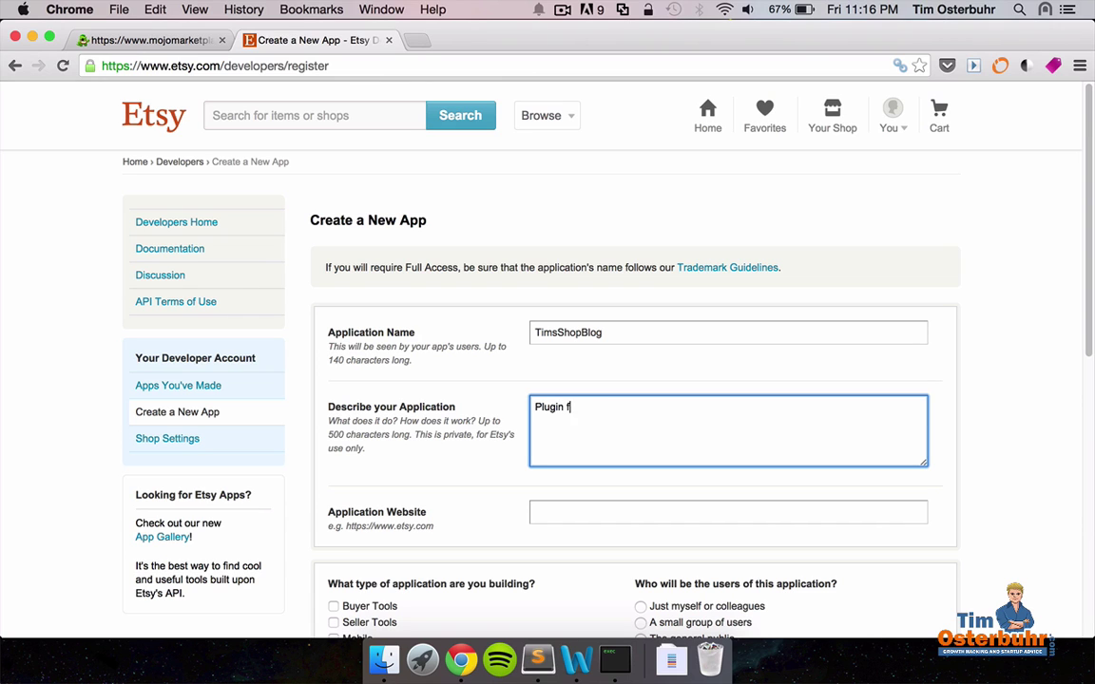
{"action": "type", "text": "or my shop"}
{"action": "scroll", "coordinate": [561, 504], "scroll_direction": "down", "scroll_amount": 2}
{"action": "left_click", "coordinate": [566, 428]}
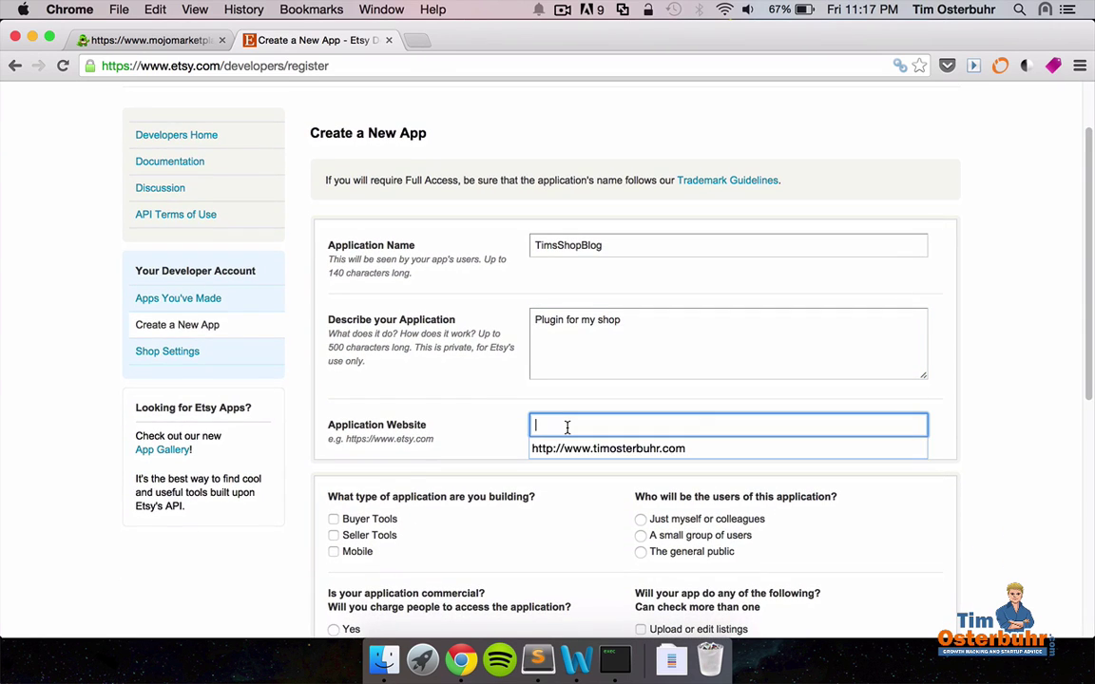
{"action": "left_click", "coordinate": [586, 449]}
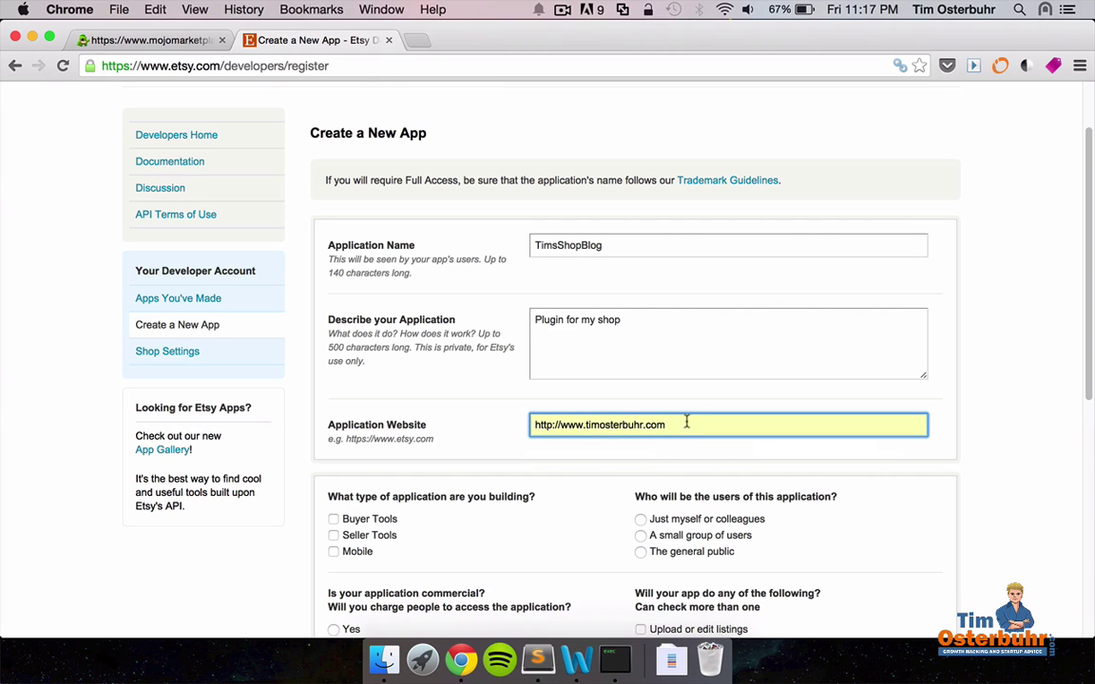
Mark the app as a non-commercial seller tool for the general public.
{"action": "scroll", "coordinate": [697, 409], "scroll_direction": "down", "scroll_amount": 1}
{"action": "scroll", "coordinate": [696, 409], "scroll_direction": "down", "scroll_amount": 1}
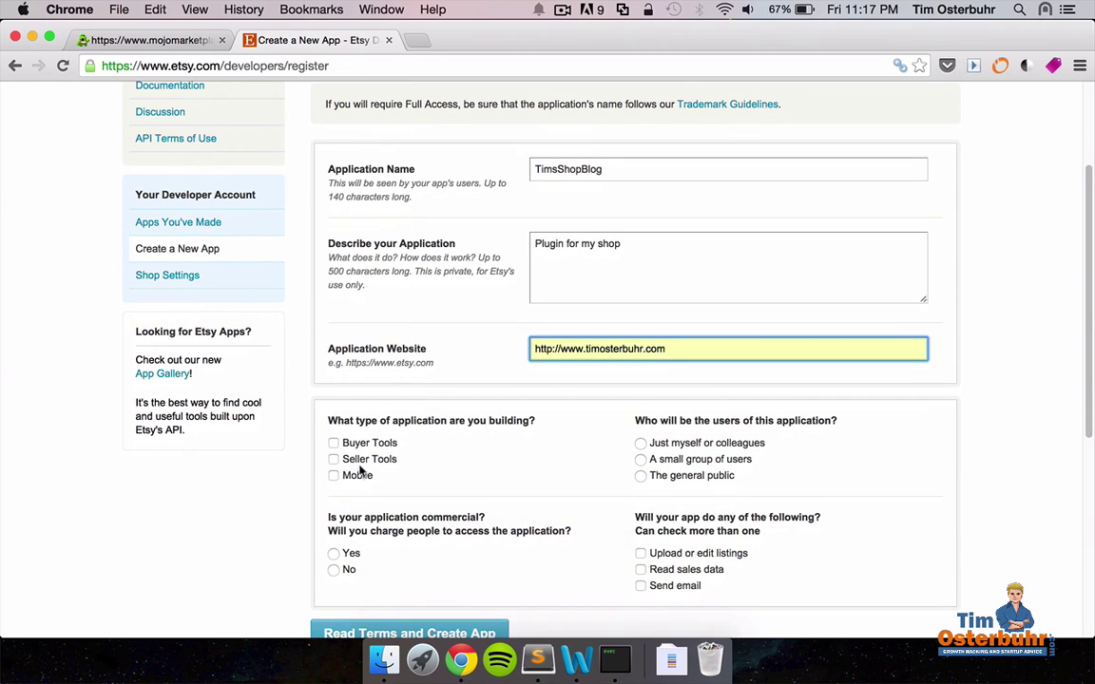
{"action": "left_click", "coordinate": [334, 460]}
{"action": "scroll", "coordinate": [587, 456], "scroll_direction": "down", "scroll_amount": 2}
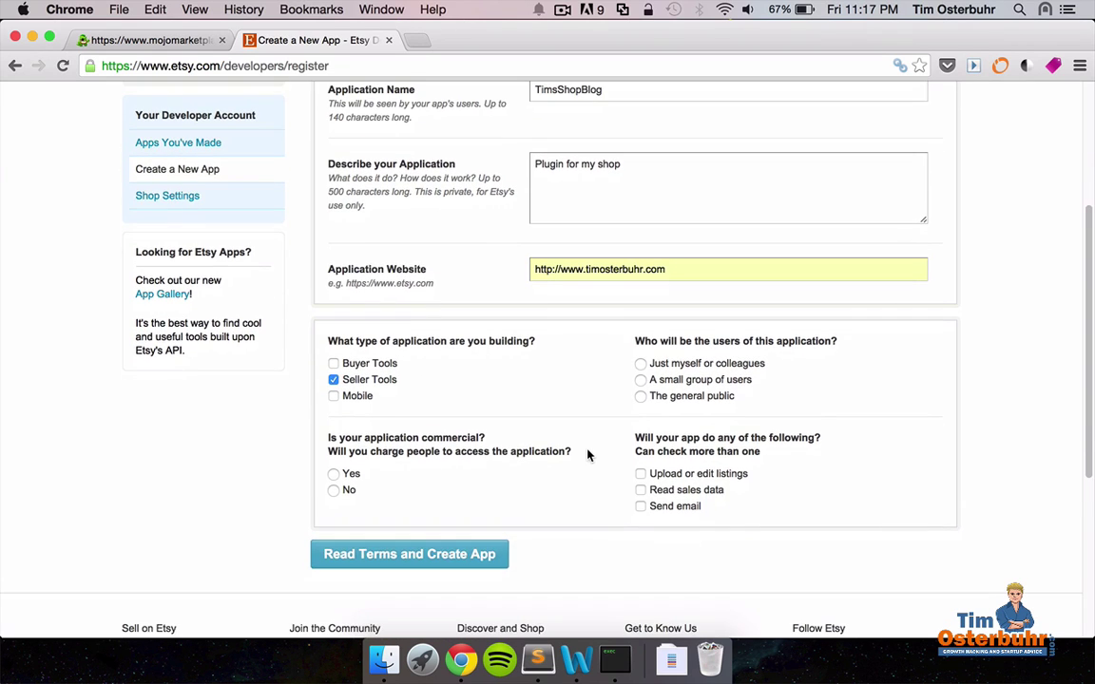
{"action": "left_click", "coordinate": [642, 398]}
{"action": "scroll", "coordinate": [599, 428], "scroll_direction": "down", "scroll_amount": 2}
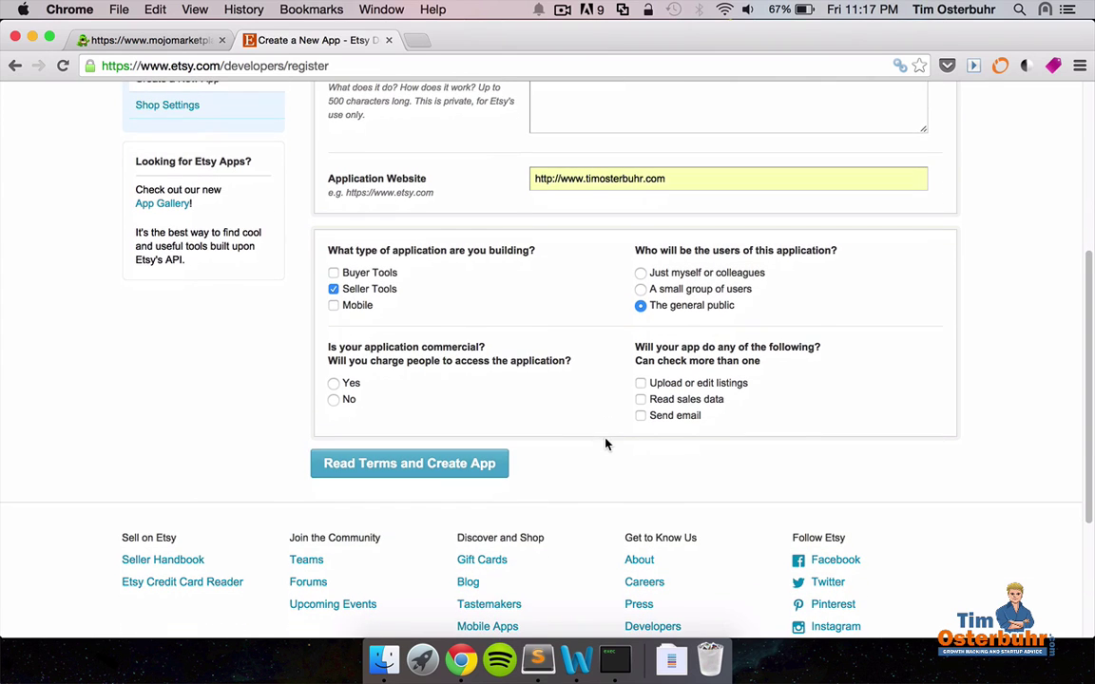
{"action": "left_click", "coordinate": [333, 400]}
{"action": "scroll", "coordinate": [833, 347], "scroll_direction": "down", "scroll_amount": 1}
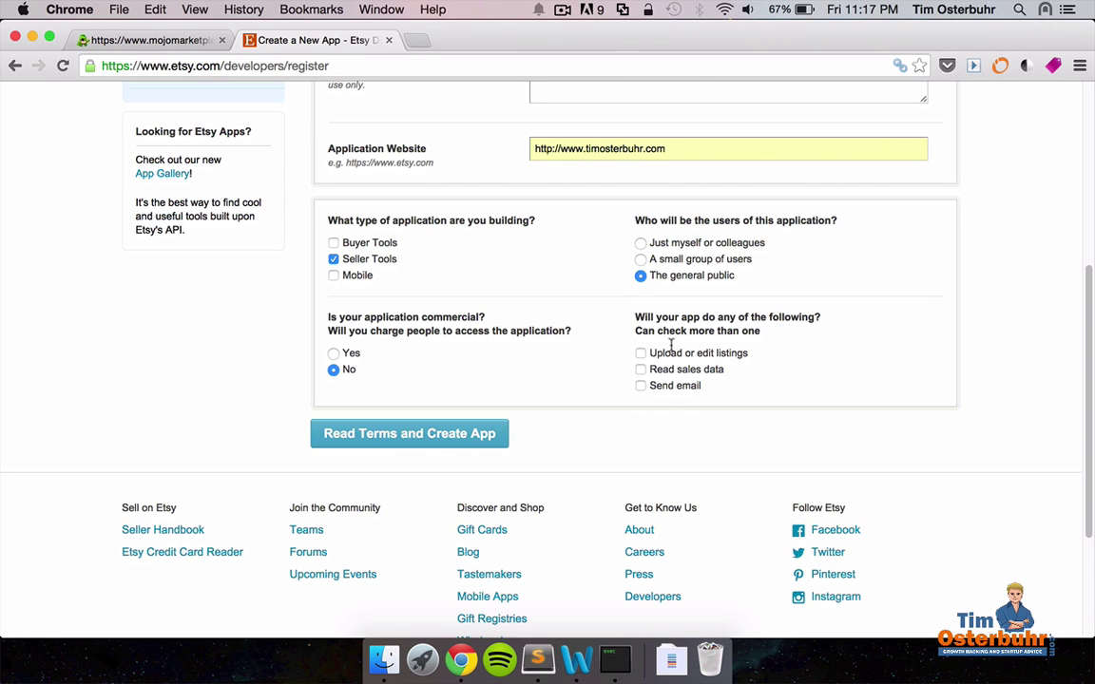
Agree to the Etsy API Terms of Use and create the TimsShopBlog app.
{"action": "left_click", "coordinate": [415, 436]}
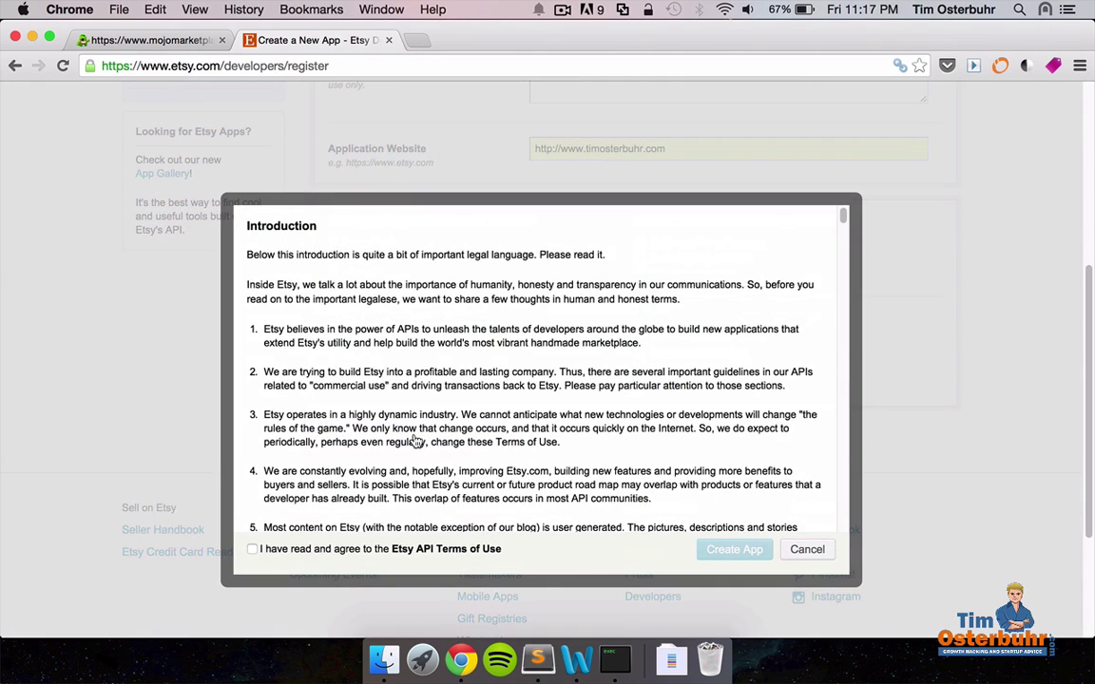
{"action": "scroll", "coordinate": [489, 459], "scroll_direction": "down", "scroll_amount": 15}
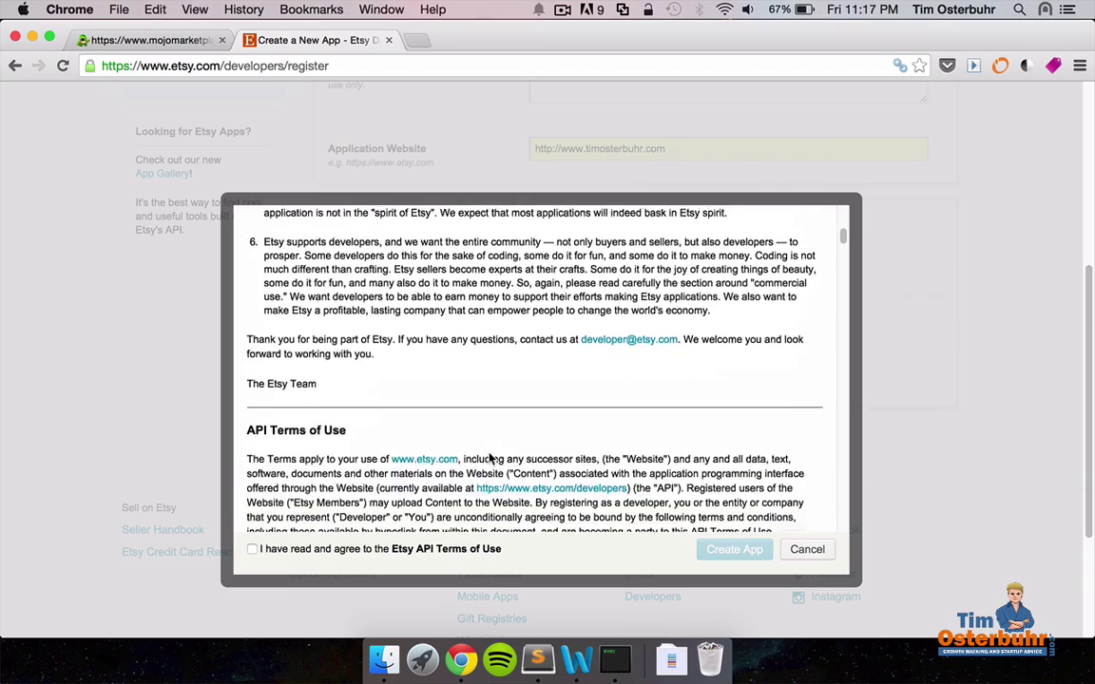
{"action": "scroll", "coordinate": [490, 457], "scroll_direction": "down", "scroll_amount": 10}
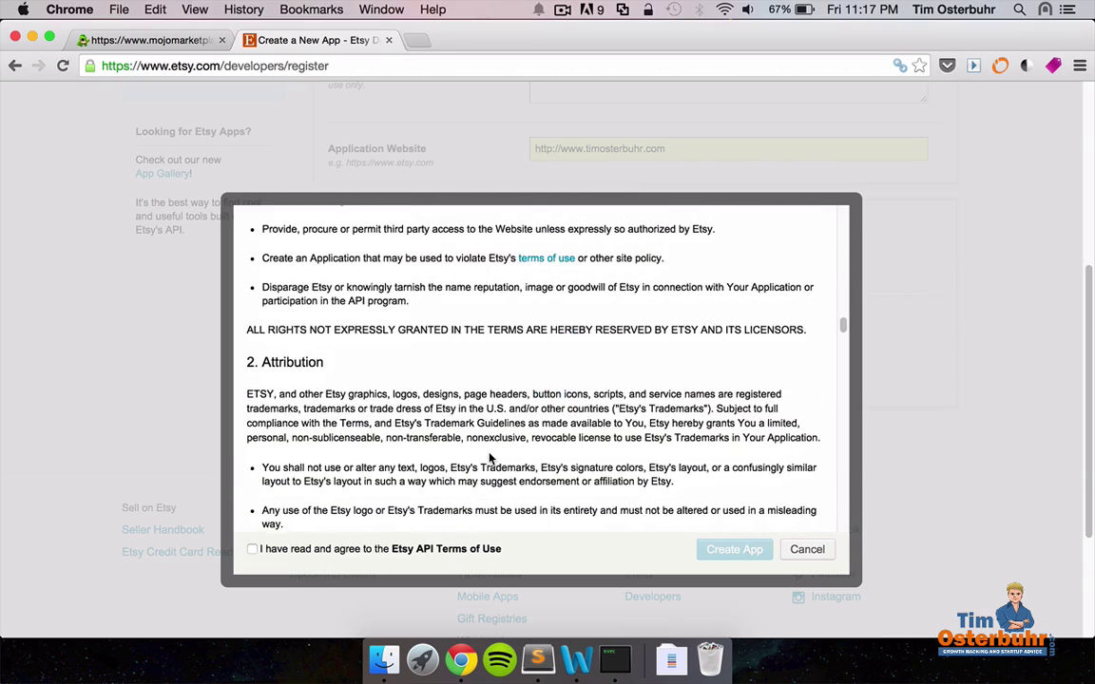
{"action": "left_click", "coordinate": [252, 550]}
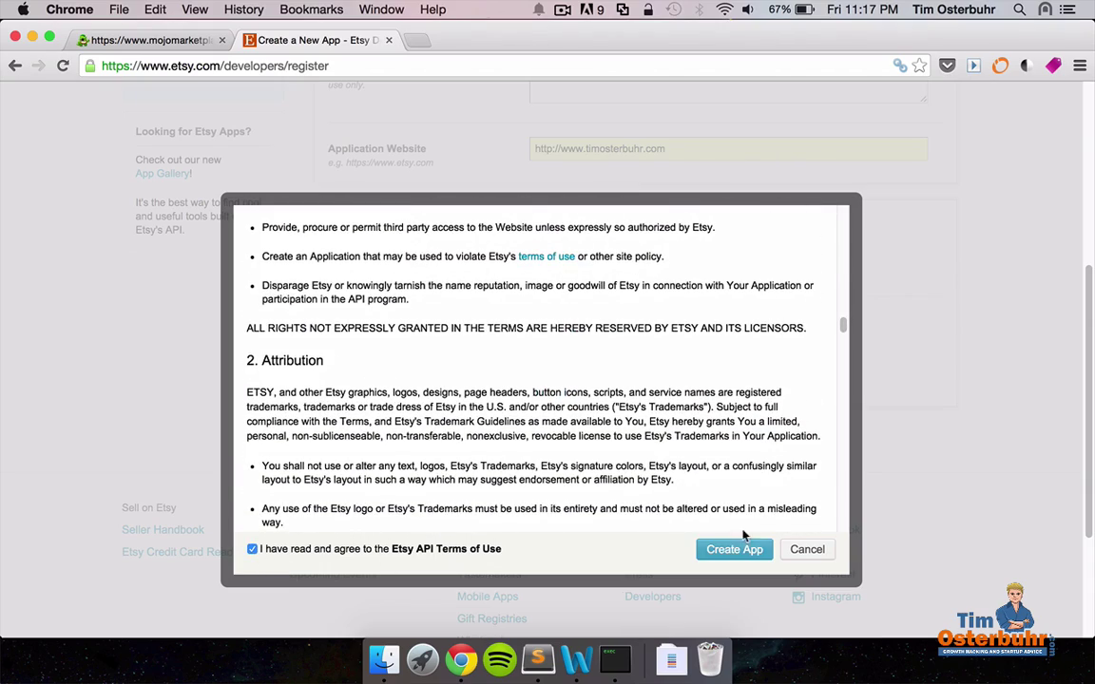
{"action": "left_click", "coordinate": [734, 556]}
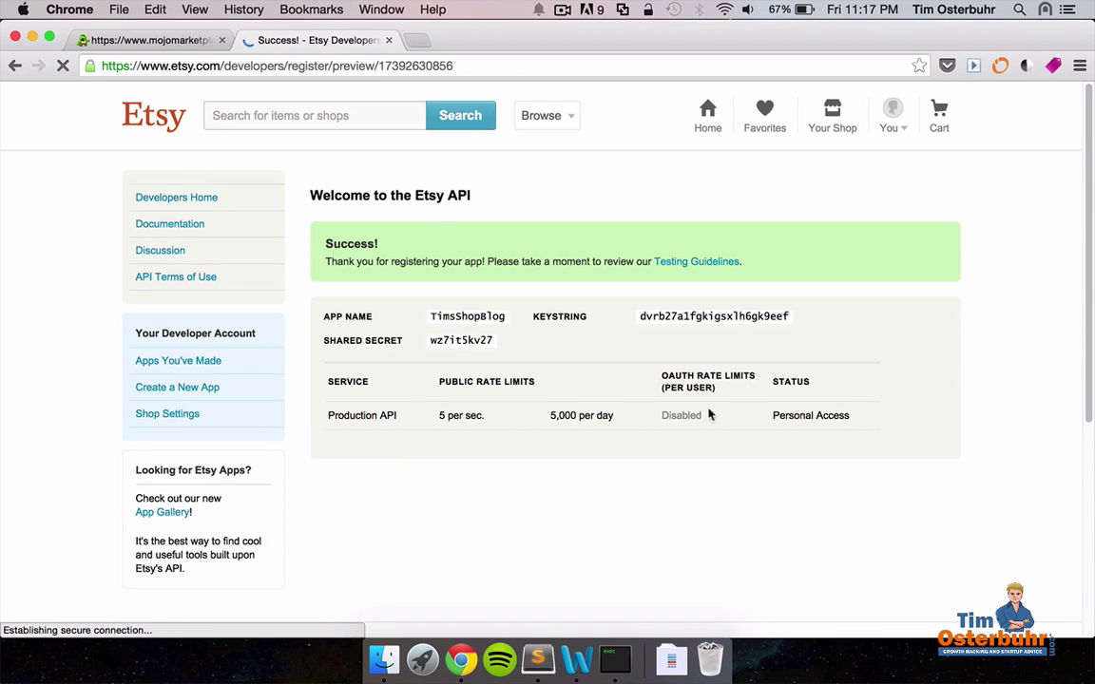
Select the new app's keystring and return to the WordPress admin tab.
{"action": "left_click_drag", "start_coordinate": [640, 315], "coordinate": [792, 314]}
{"action": "key", "text": "super+c"}
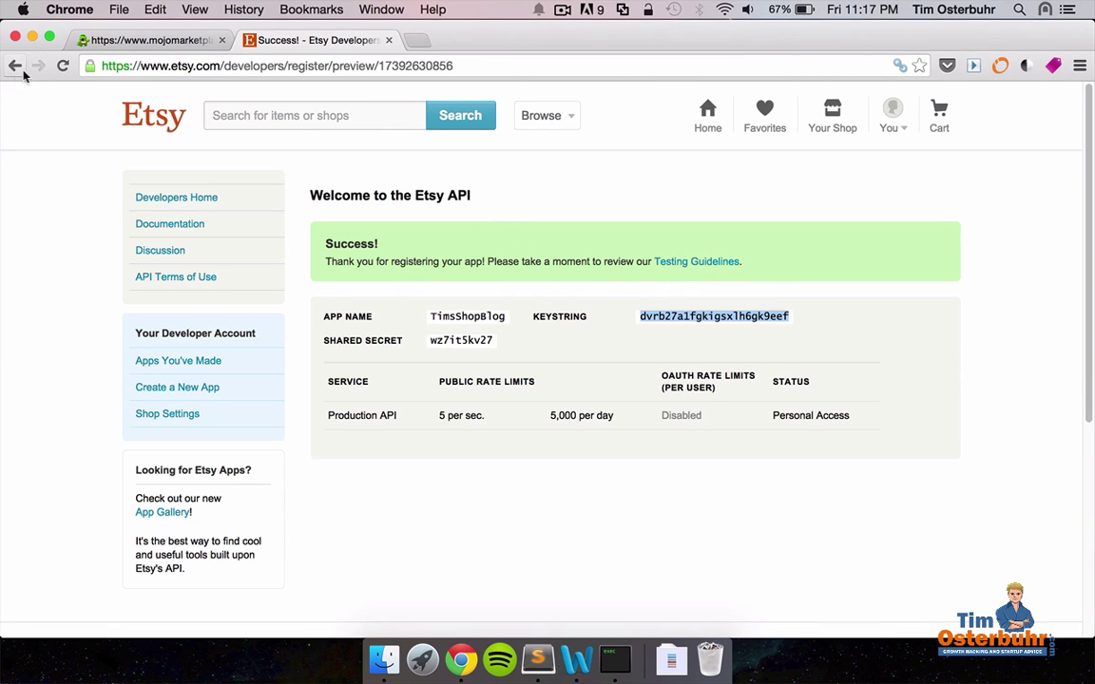
{"action": "left_click", "coordinate": [200, 62]}
{"action": "left_click", "coordinate": [145, 42]}
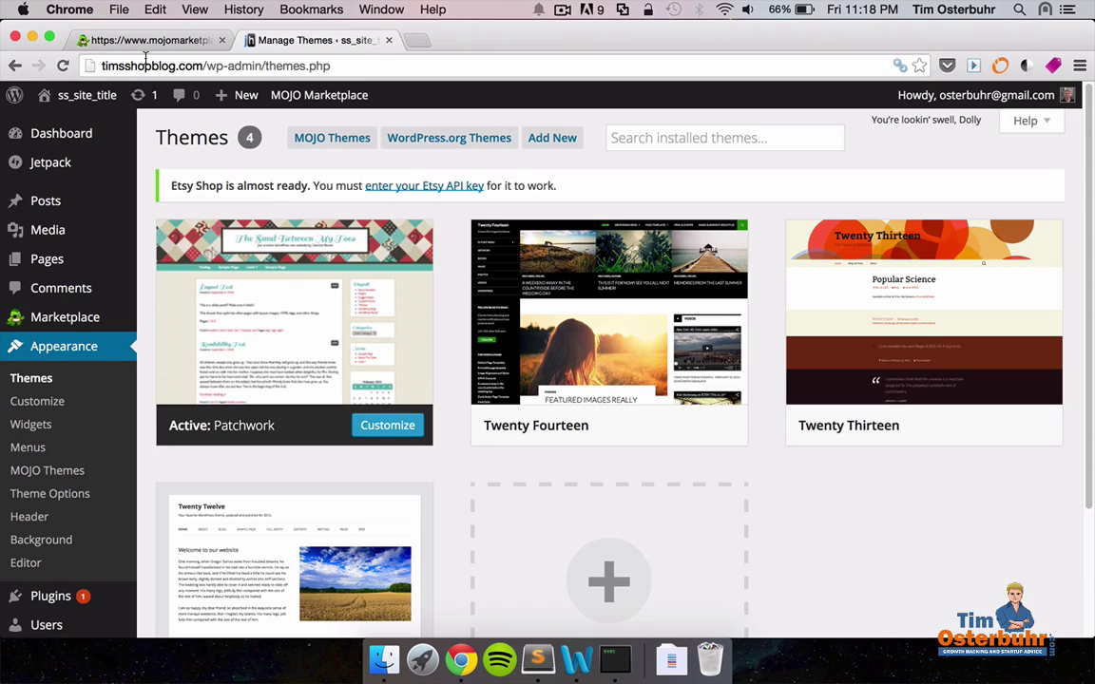
Paste the copied Etsy API key into Settings > Etsy Shop and save the options.
{"action": "scroll", "coordinate": [133, 285], "scroll_direction": "down", "scroll_amount": 4}
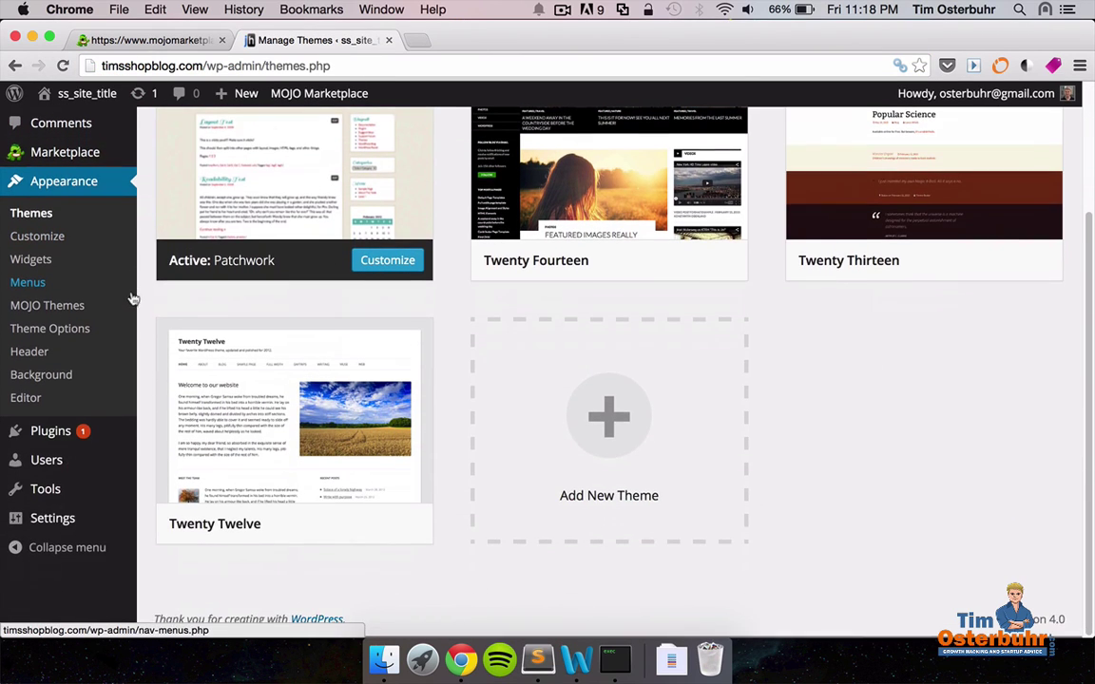
{"action": "left_click", "coordinate": [45, 525]}
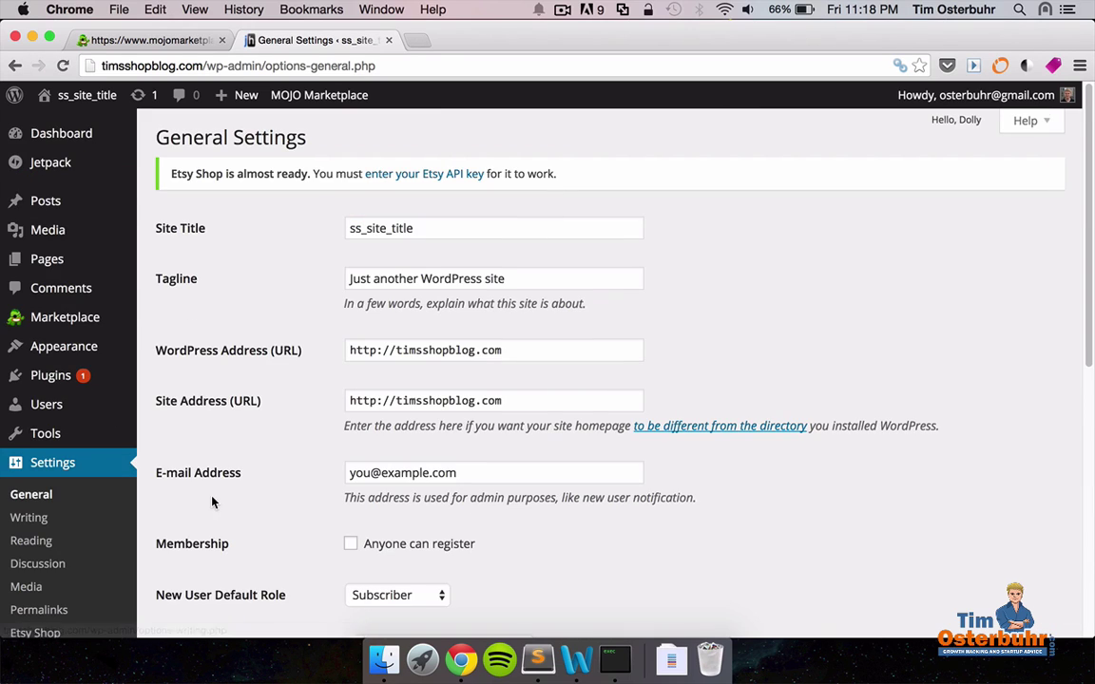
{"action": "scroll", "coordinate": [80, 522], "scroll_direction": "down", "scroll_amount": 2}
{"action": "left_click", "coordinate": [39, 528]}
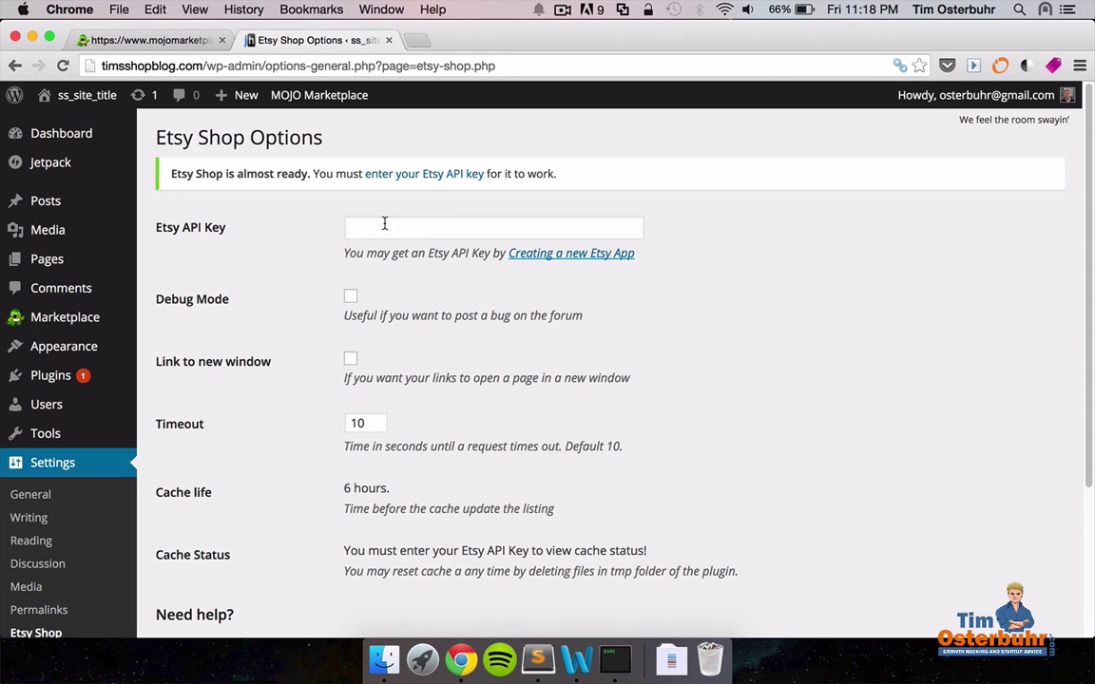
{"action": "left_click", "coordinate": [382, 225]}
{"action": "key", "text": "super+v"}
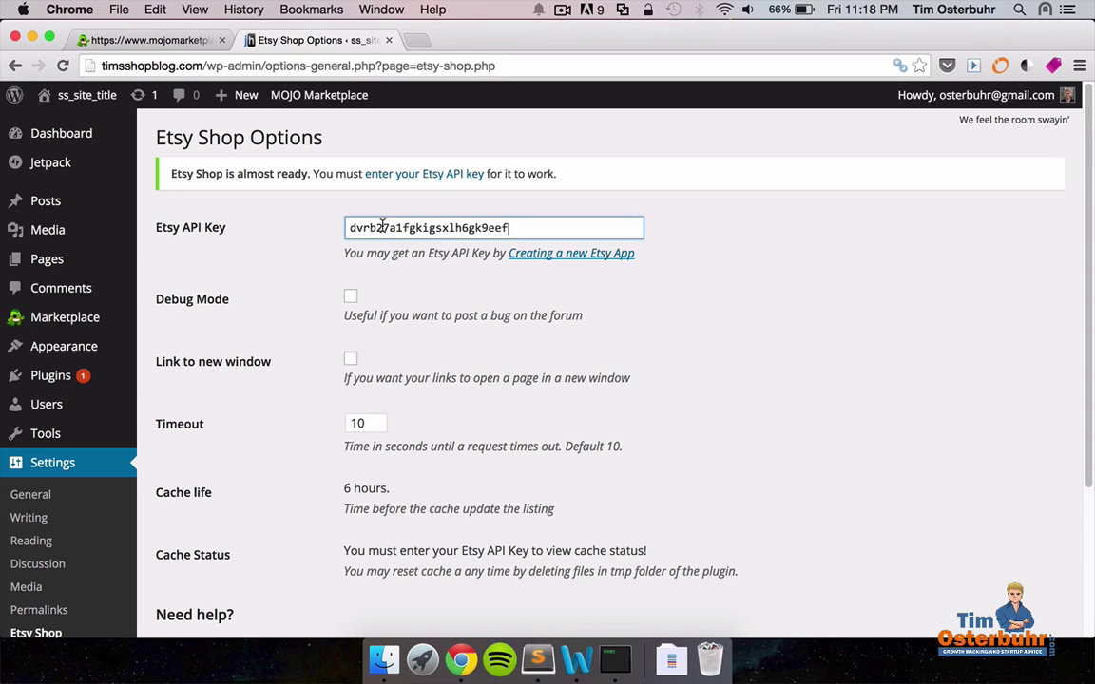
{"action": "scroll", "coordinate": [649, 317], "scroll_direction": "down", "scroll_amount": 5}
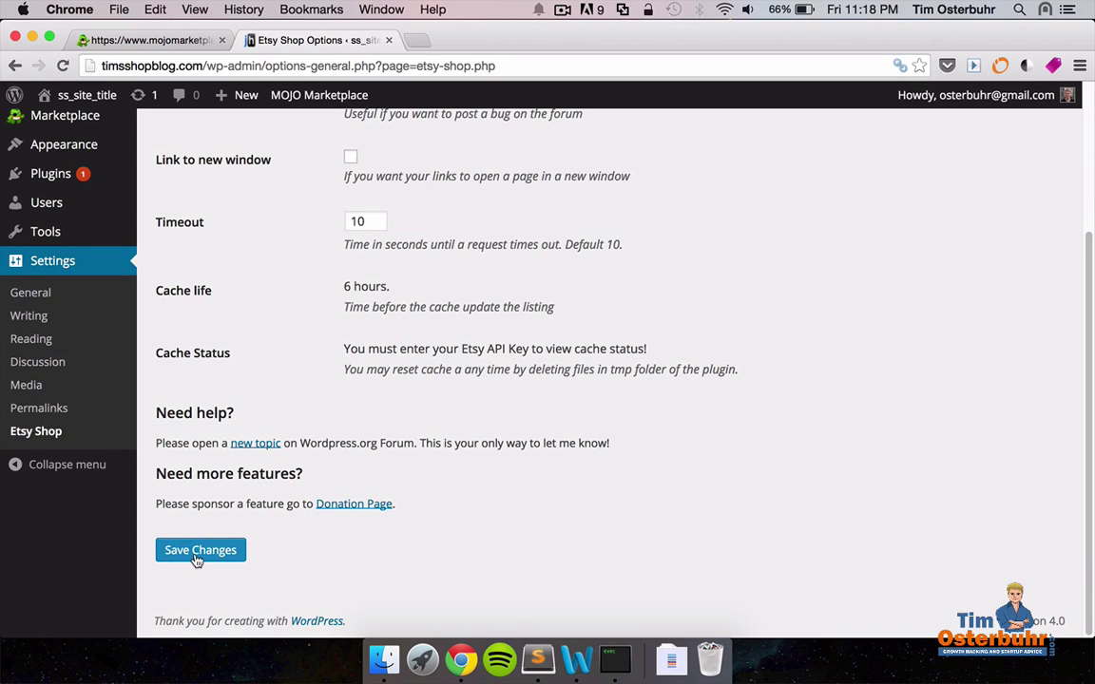
{"action": "left_click", "coordinate": [197, 560]}
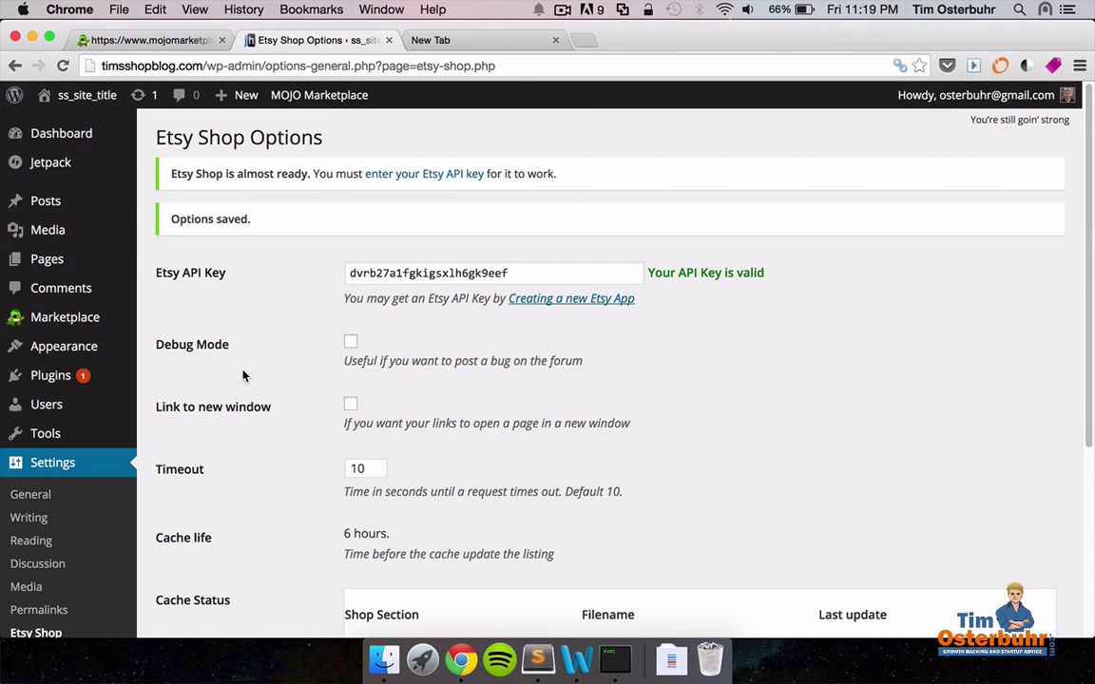
Create a new post titled 'Welcome to my new Blog' with a welcome greeting and products line.
{"action": "mouse_move", "coordinate": [50, 200]}
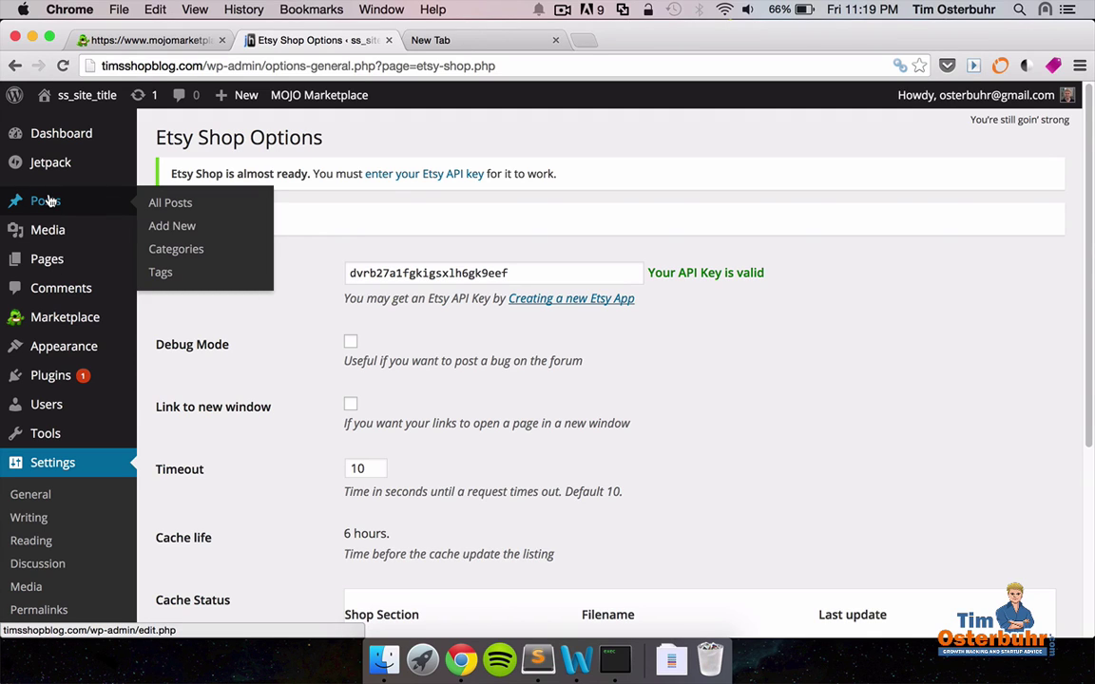
{"action": "left_click", "coordinate": [181, 228]}
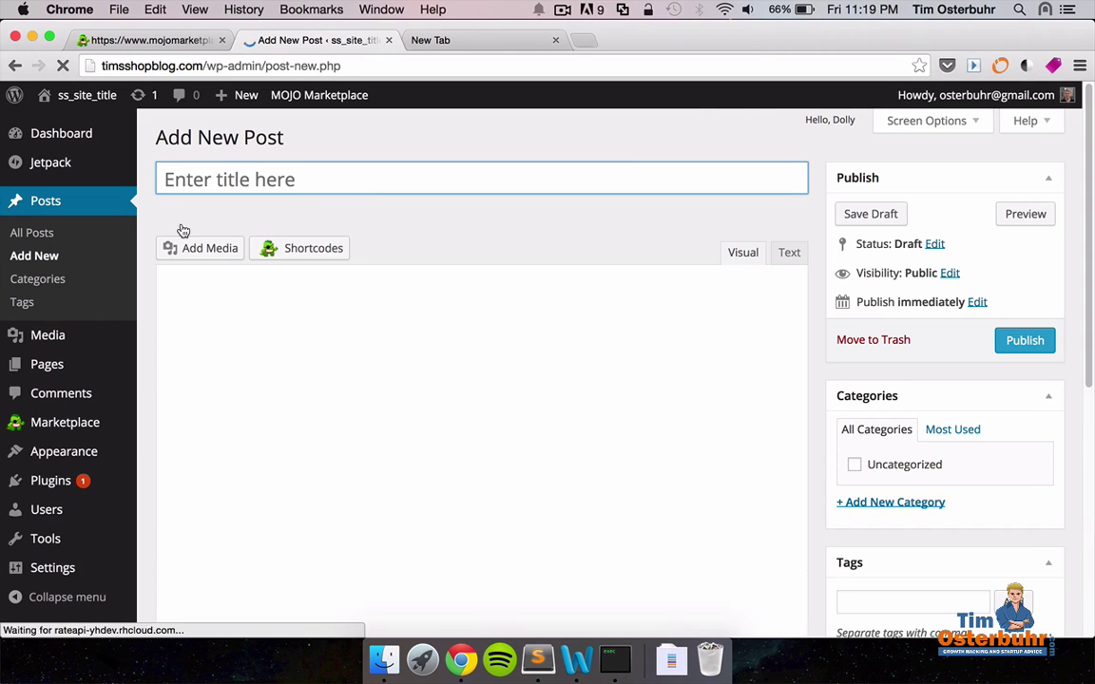
{"action": "left_click", "coordinate": [190, 178]}
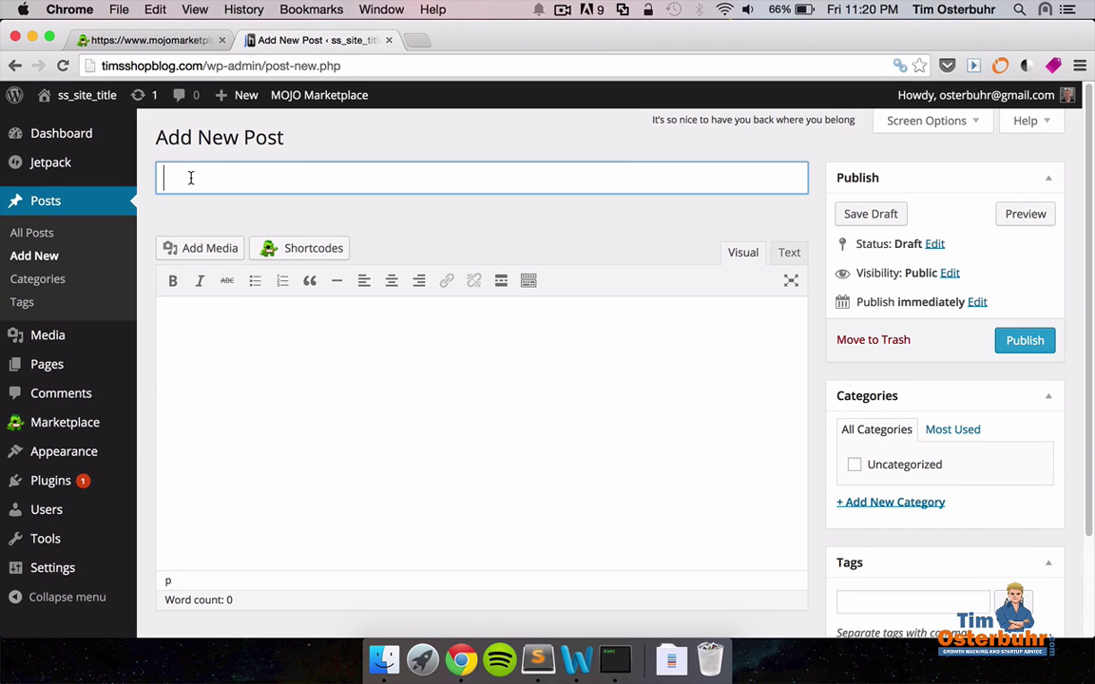
{"action": "type", "text": "Welcome to my"}
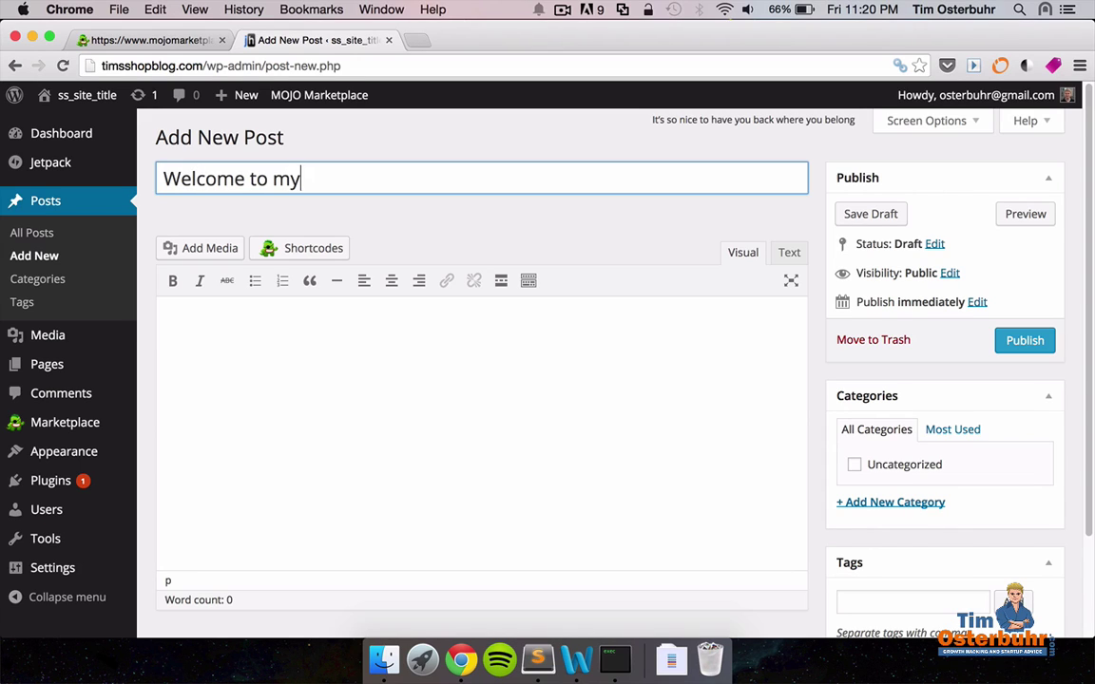
{"action": "type", "text": " new Blog"}
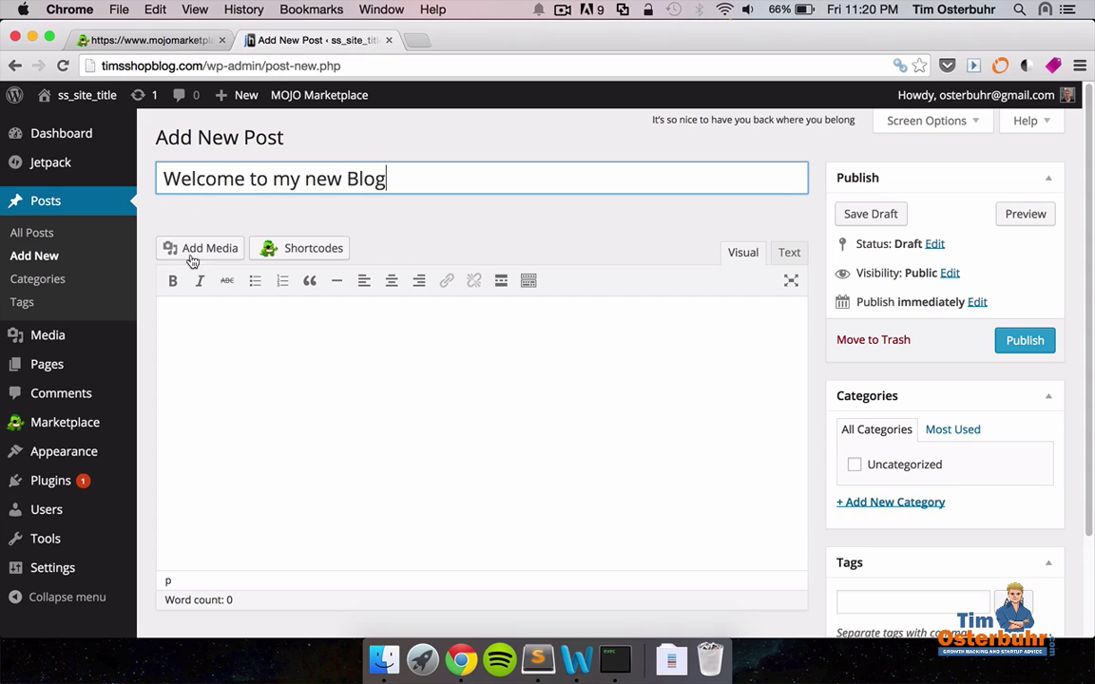
{"action": "left_click", "coordinate": [167, 316]}
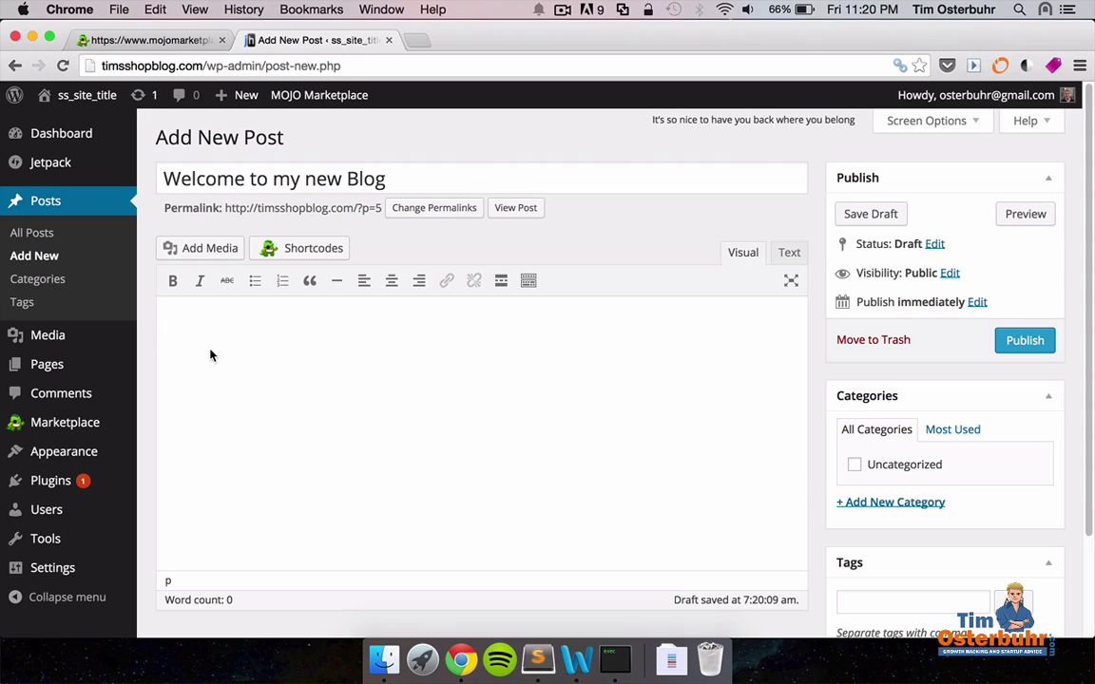
{"action": "type", "text": "Hey welcome to my s"}
{"action": "key", "text": "BackSpace"}
{"action": "type", "text": "blog "}
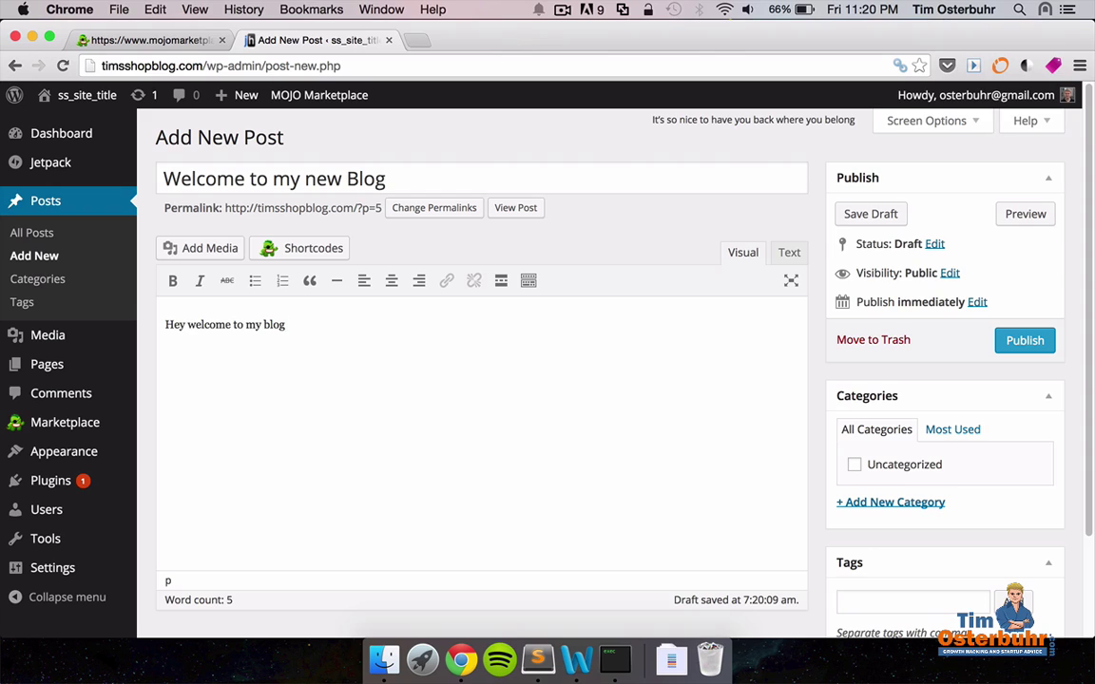
{"action": "type", "text": "Check out my new products:"}
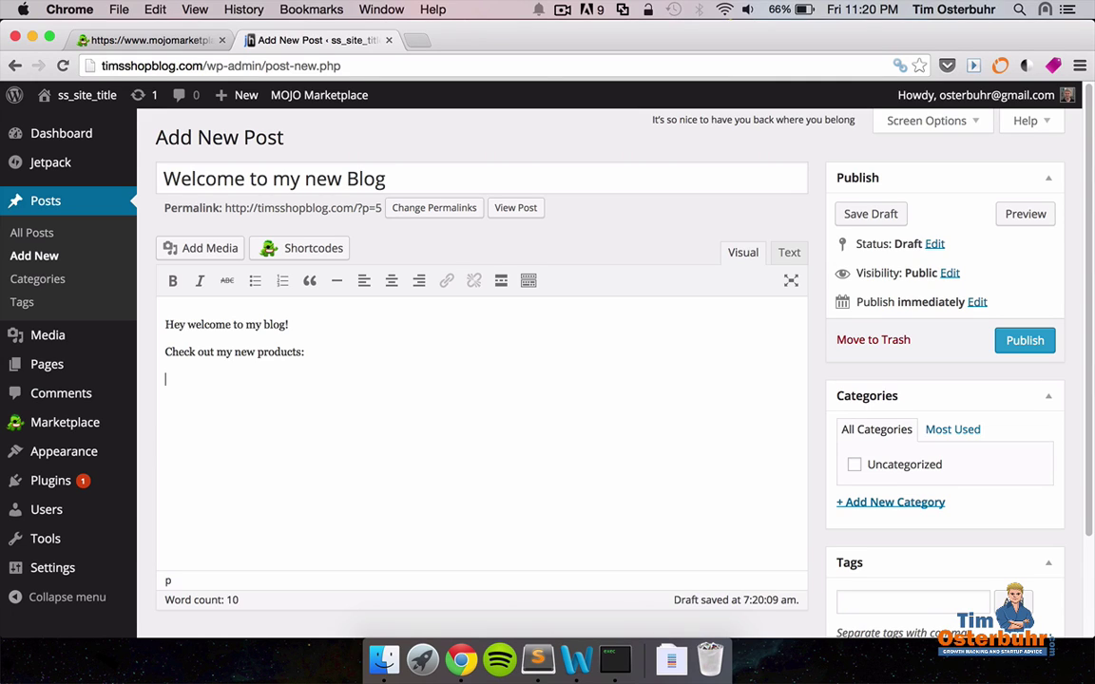
Paste the etsy-shop shortcode and pick out its shop name Laplume and section_id 10088437.
{"action": "type", "text": "[etsy-shop shop_name=\"Laplume\" section_id=\"10088437\"]"}
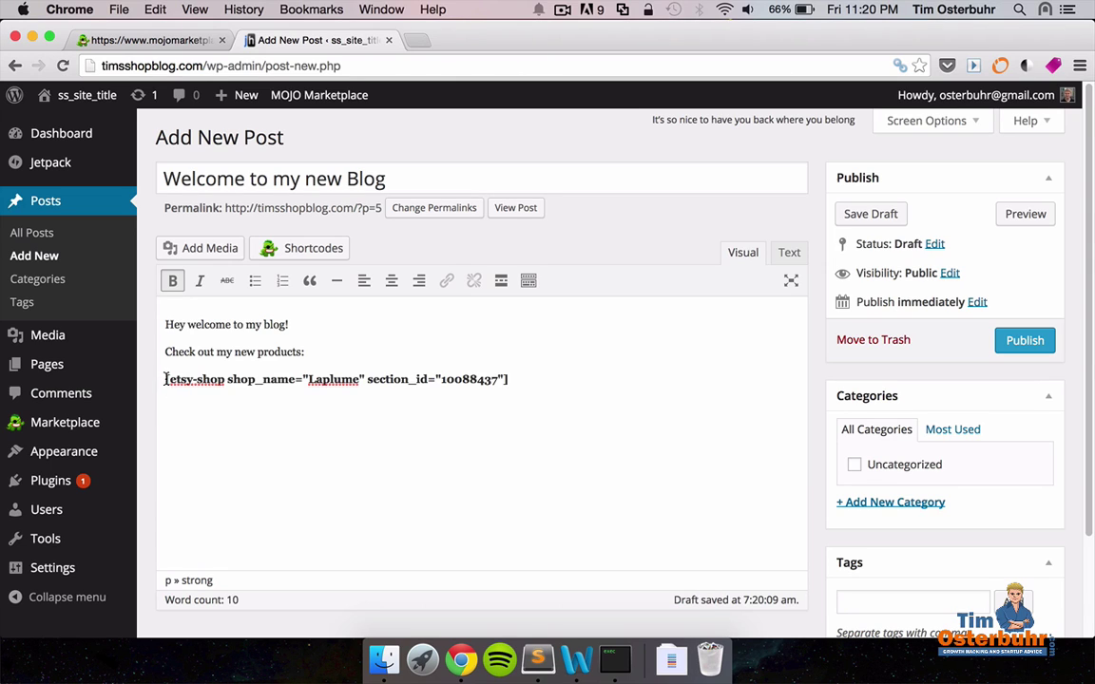
{"action": "left_click_drag", "start_coordinate": [165, 380], "coordinate": [426, 375]}
{"action": "left_click", "coordinate": [514, 374]}
{"action": "triple_click", "coordinate": [513, 374]}
{"action": "left_click", "coordinate": [509, 381]}
{"action": "left_click_drag", "start_coordinate": [307, 380], "coordinate": [362, 380]}
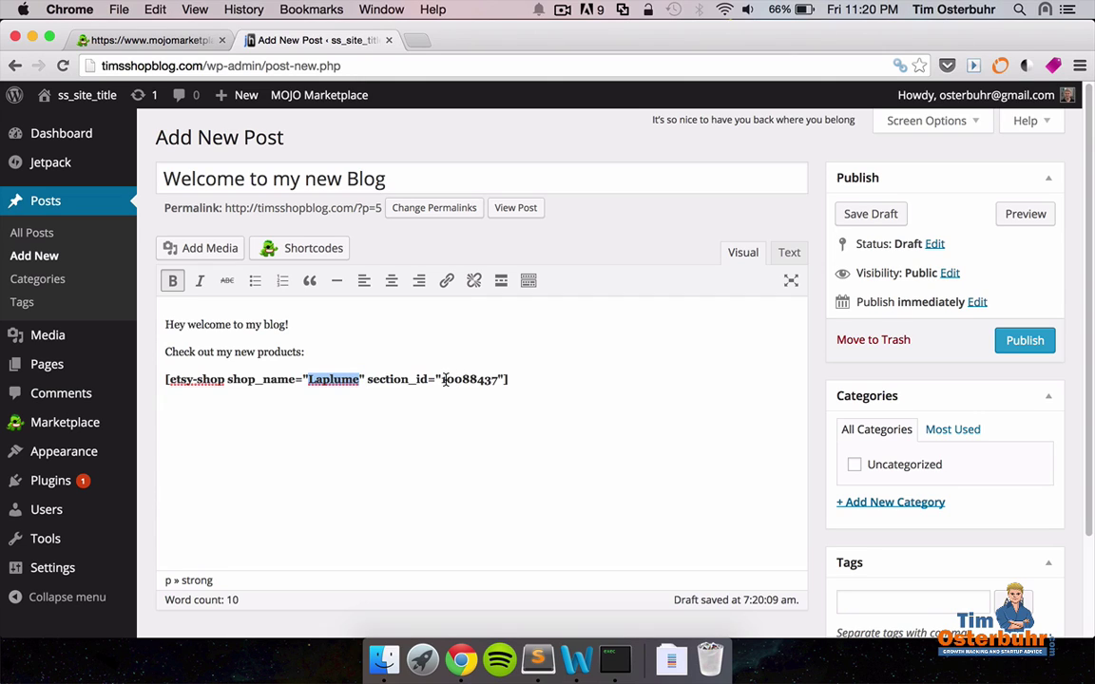
{"action": "left_click_drag", "start_coordinate": [441, 380], "coordinate": [499, 380]}
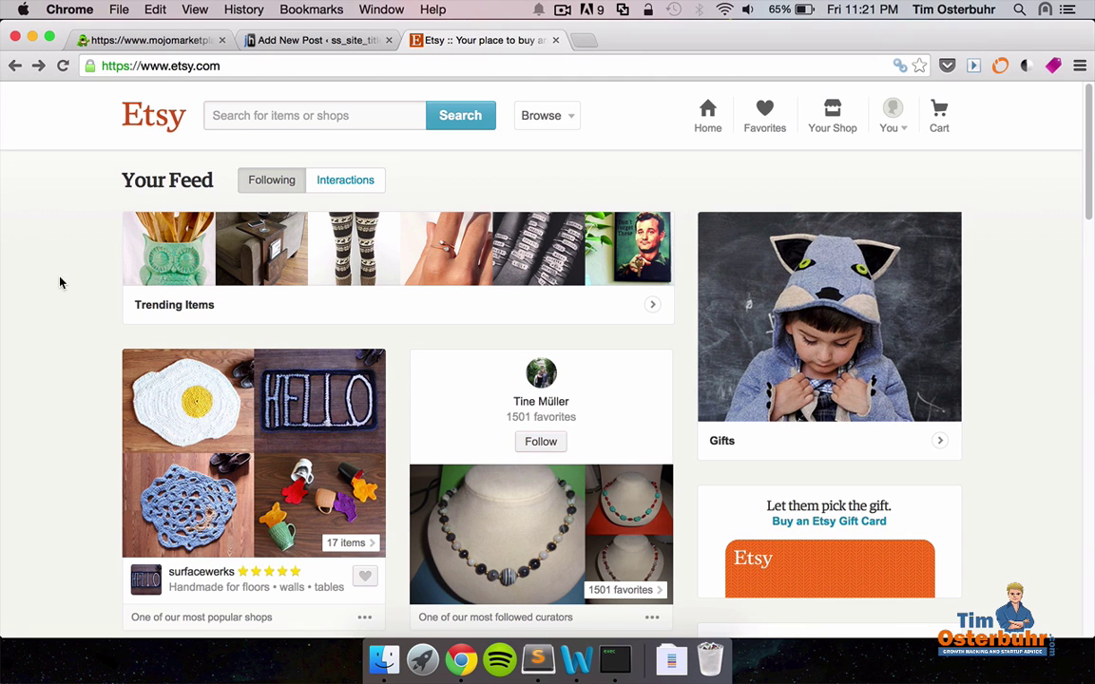
Open surfacewerks' Floors/ Rugs section and copy its section id 13050253 from the address.
{"action": "scroll", "coordinate": [60, 282], "scroll_direction": "down", "scroll_amount": 3}
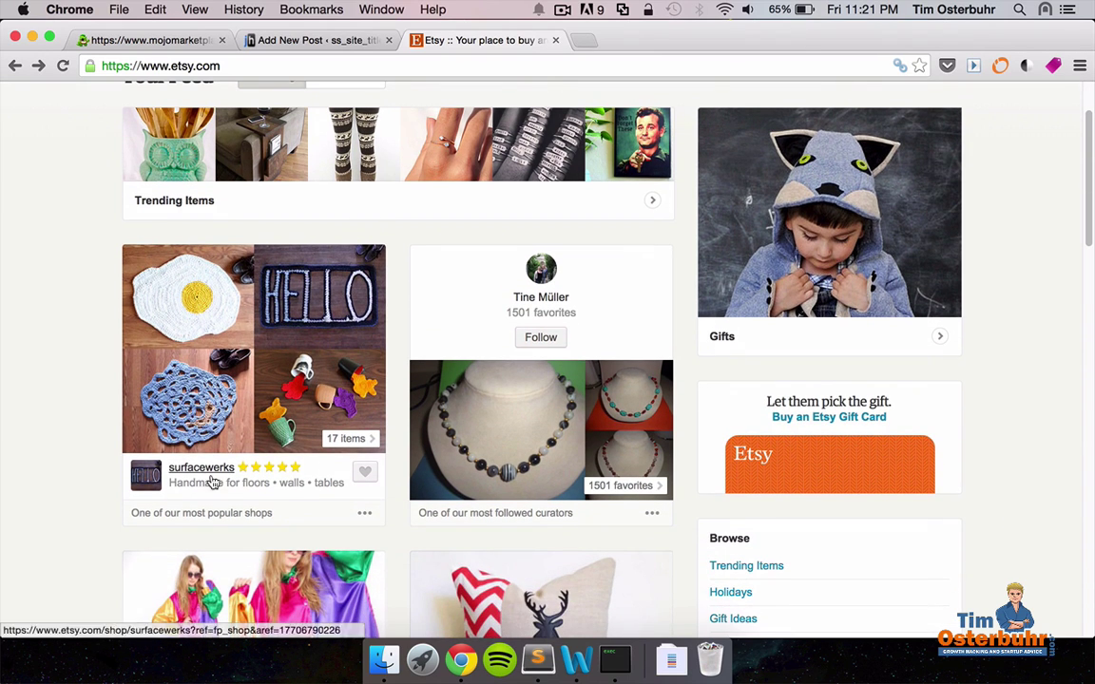
{"action": "left_click", "coordinate": [213, 483]}
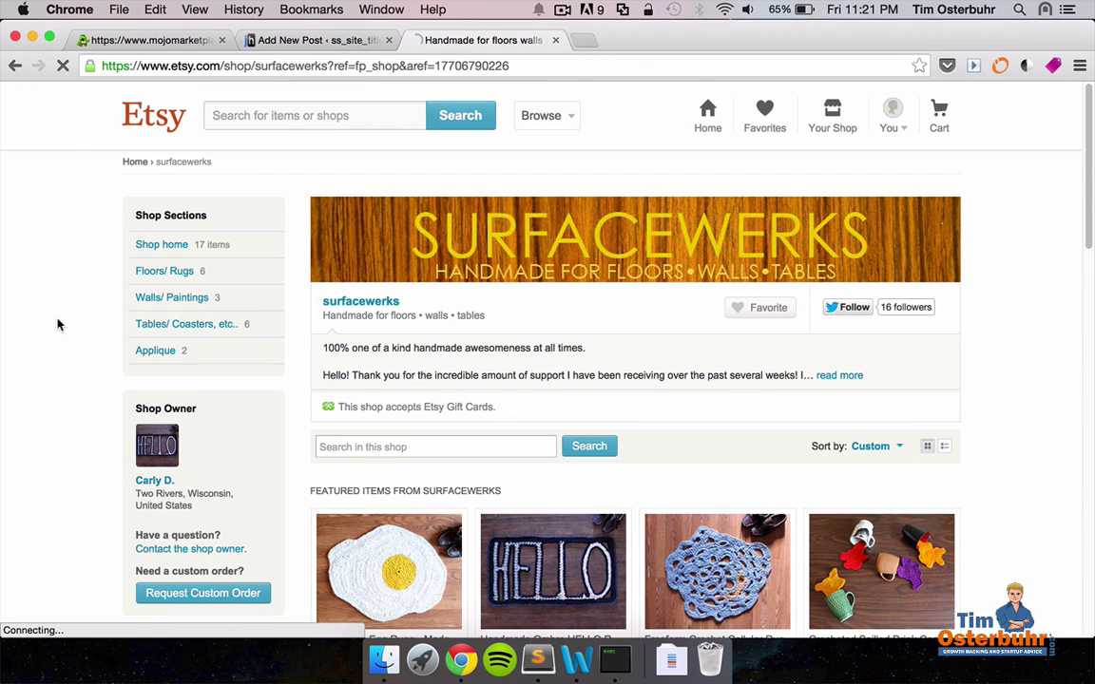
{"action": "left_click", "coordinate": [173, 274]}
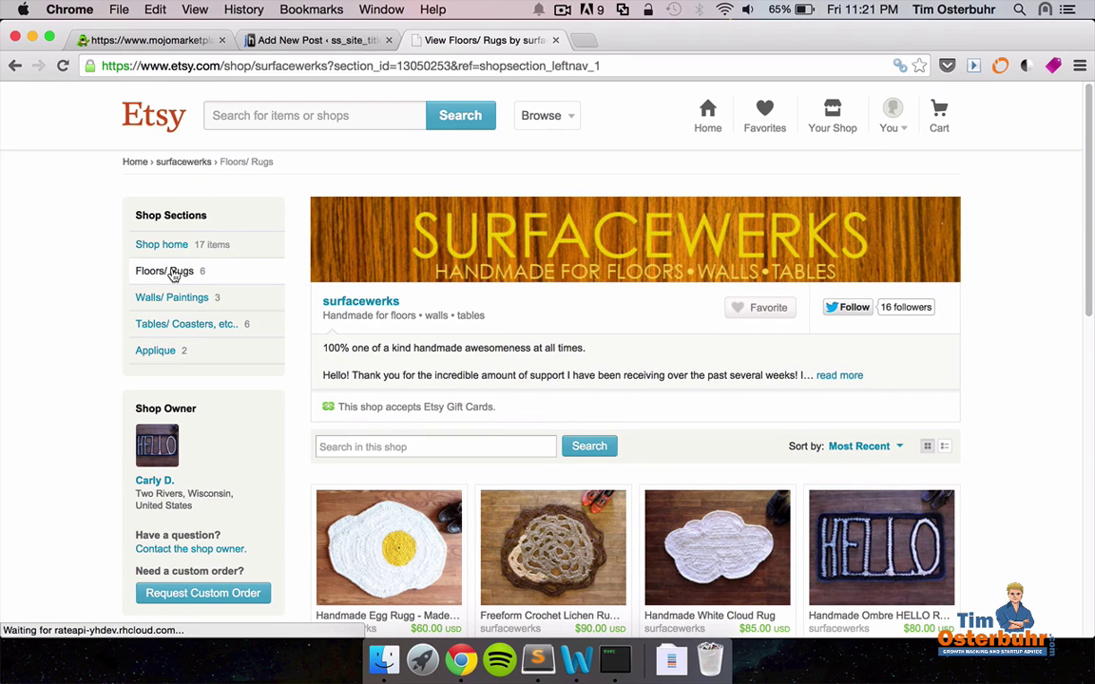
{"action": "left_click", "coordinate": [398, 66]}
{"action": "double_click", "coordinate": [400, 66]}
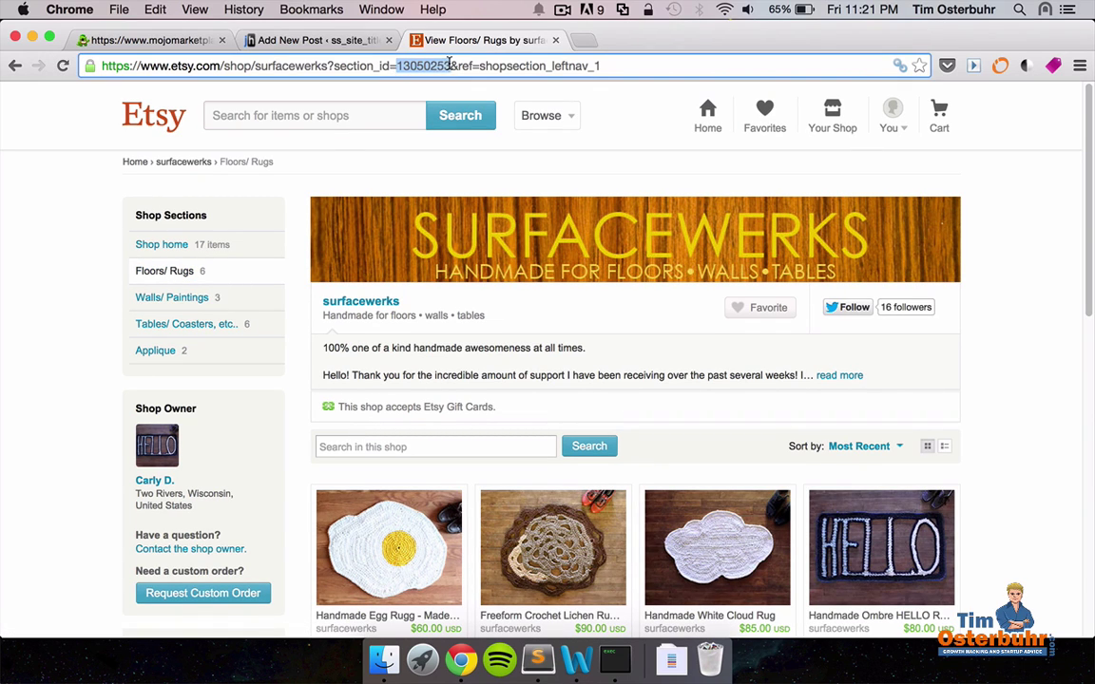
{"action": "right_click", "coordinate": [419, 68]}
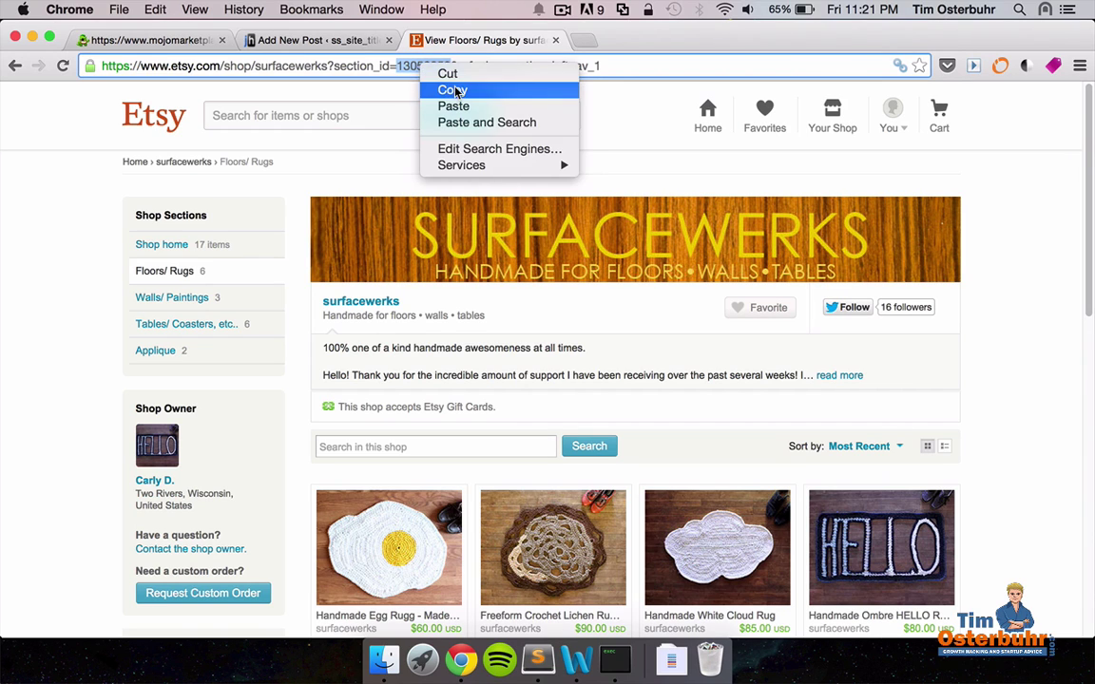
{"action": "left_click", "coordinate": [445, 90]}
Replace the shortcode's section id 10088437 with 13050253.
{"action": "left_click", "coordinate": [345, 42]}
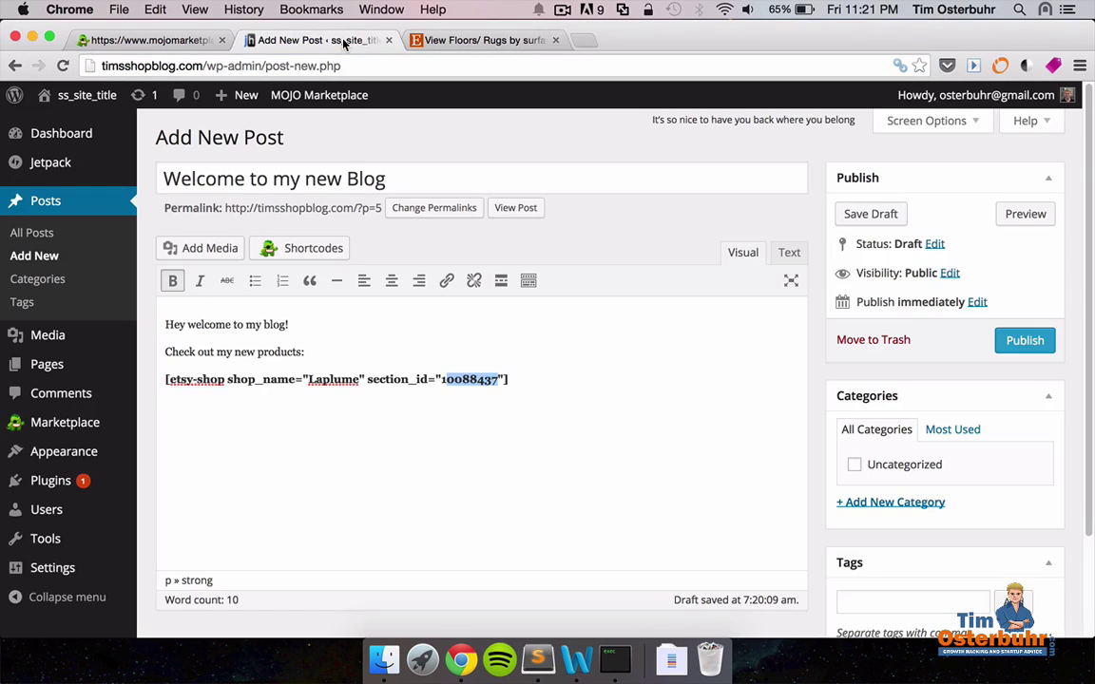
{"action": "left_click", "coordinate": [439, 380]}
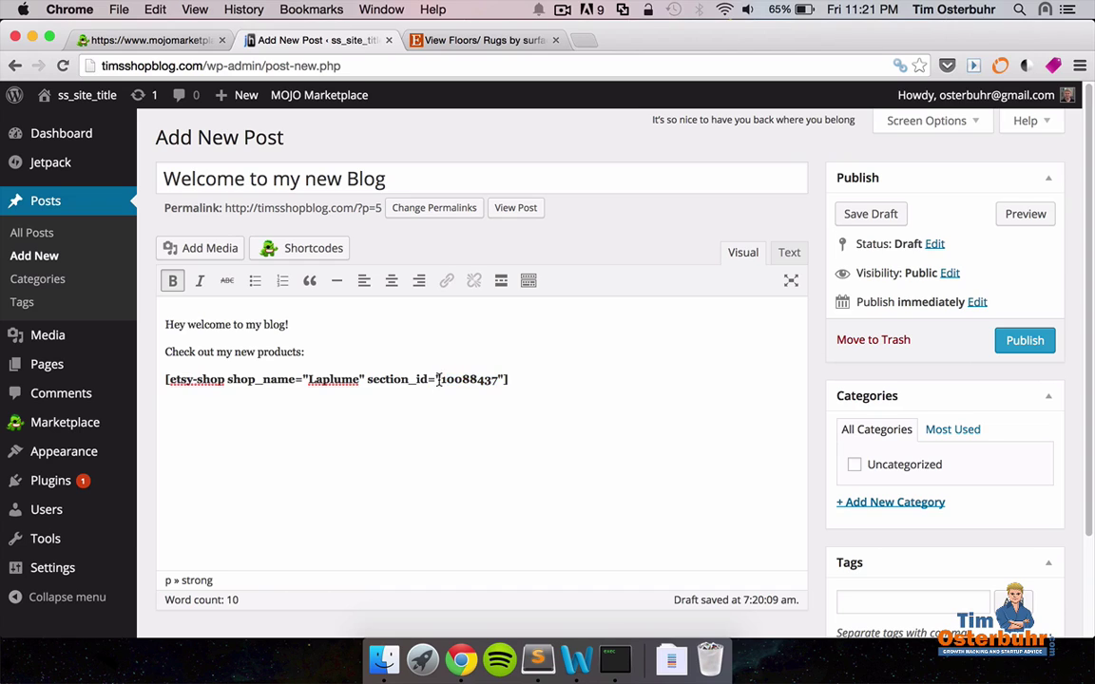
{"action": "left_click_drag", "start_coordinate": [440, 380], "coordinate": [489, 382]}
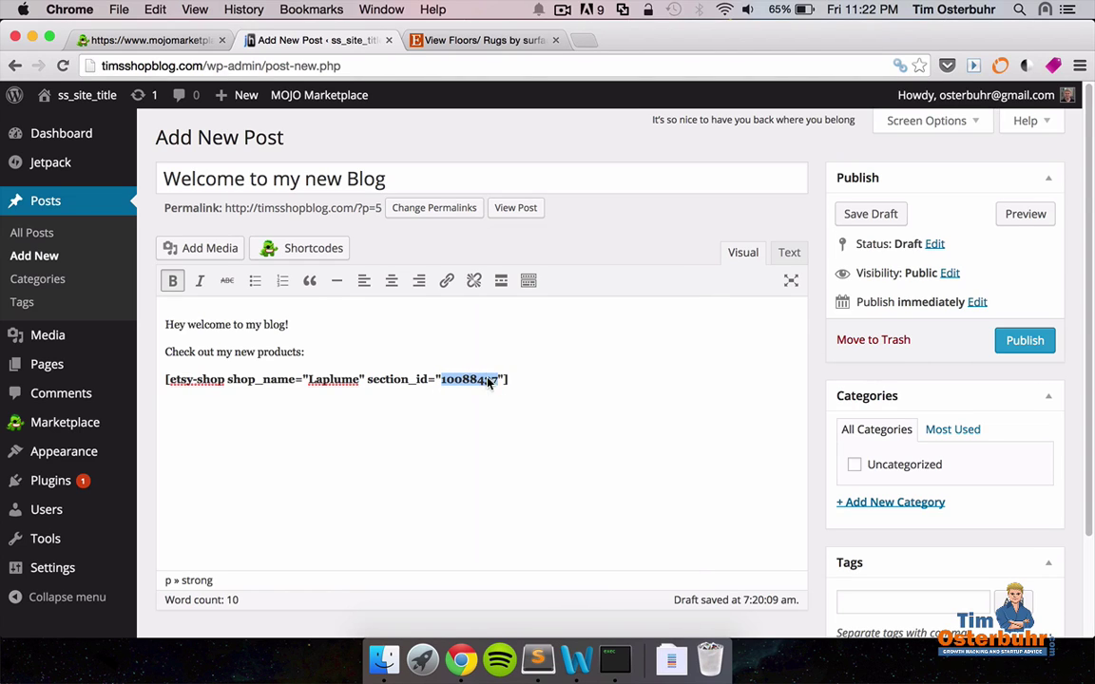
{"action": "right_click", "coordinate": [490, 382]}
{"action": "left_click", "coordinate": [521, 318]}
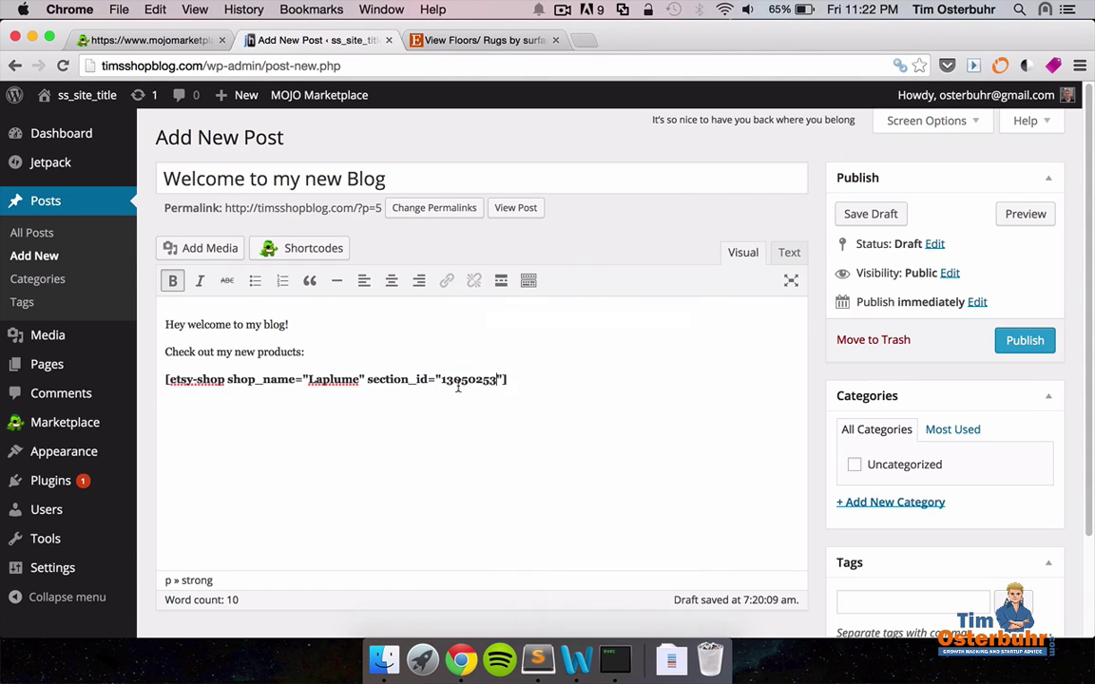
Replace the shop name Laplume with surfacewerks and publish the post.
{"action": "left_click_drag", "start_coordinate": [308, 380], "coordinate": [360, 379]}
{"action": "left_click", "coordinate": [472, 41]}
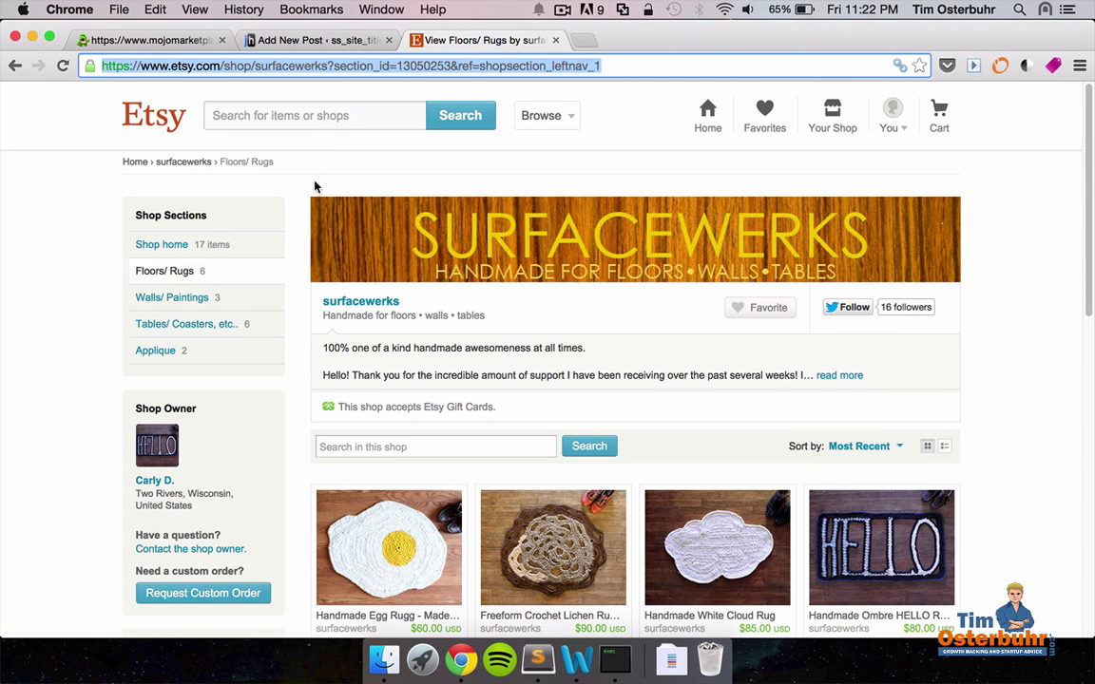
{"action": "left_click", "coordinate": [387, 306]}
{"action": "left_click_drag", "start_coordinate": [387, 306], "coordinate": [325, 304]}
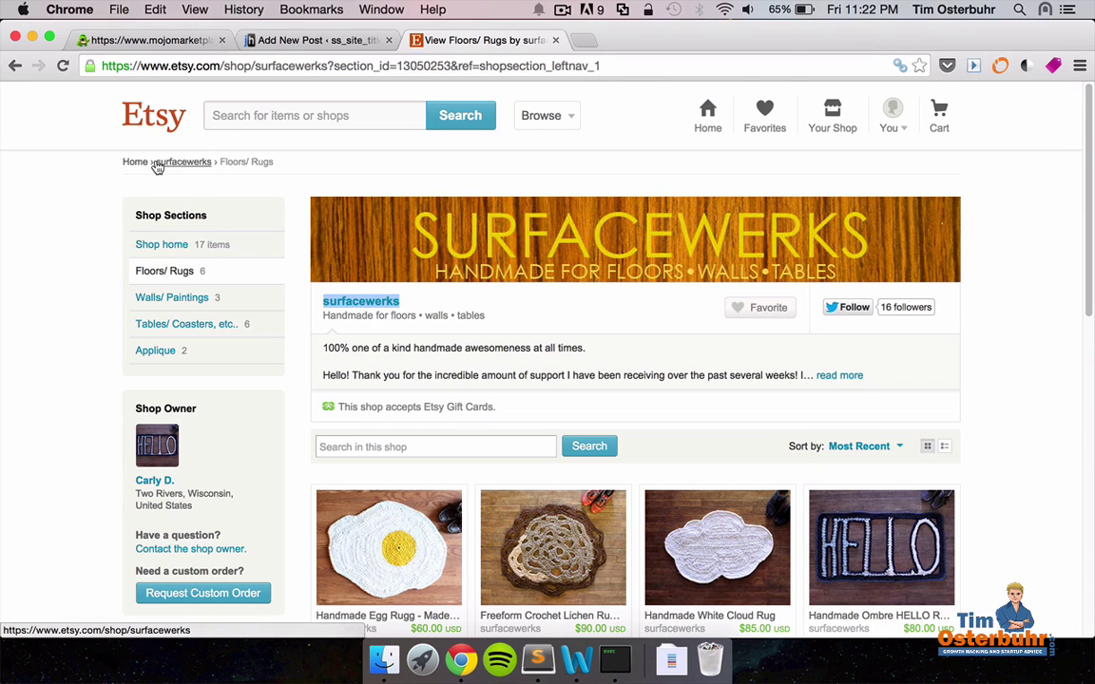
{"action": "right_click", "coordinate": [370, 307]}
{"action": "left_click", "coordinate": [403, 392]}
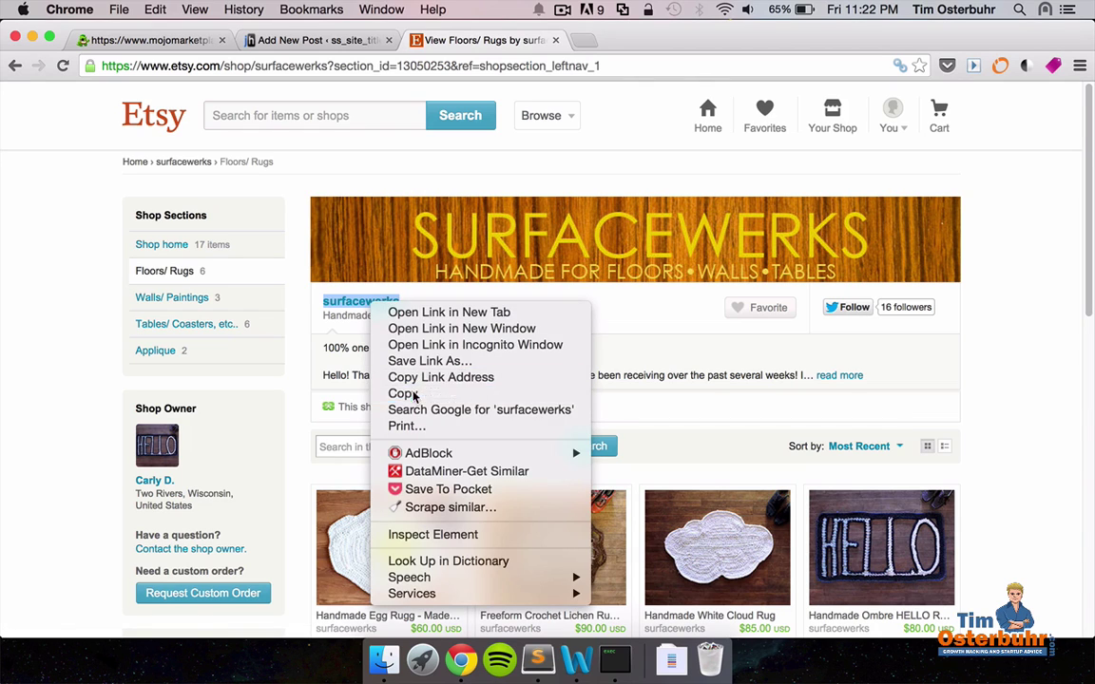
{"action": "left_click", "coordinate": [333, 41]}
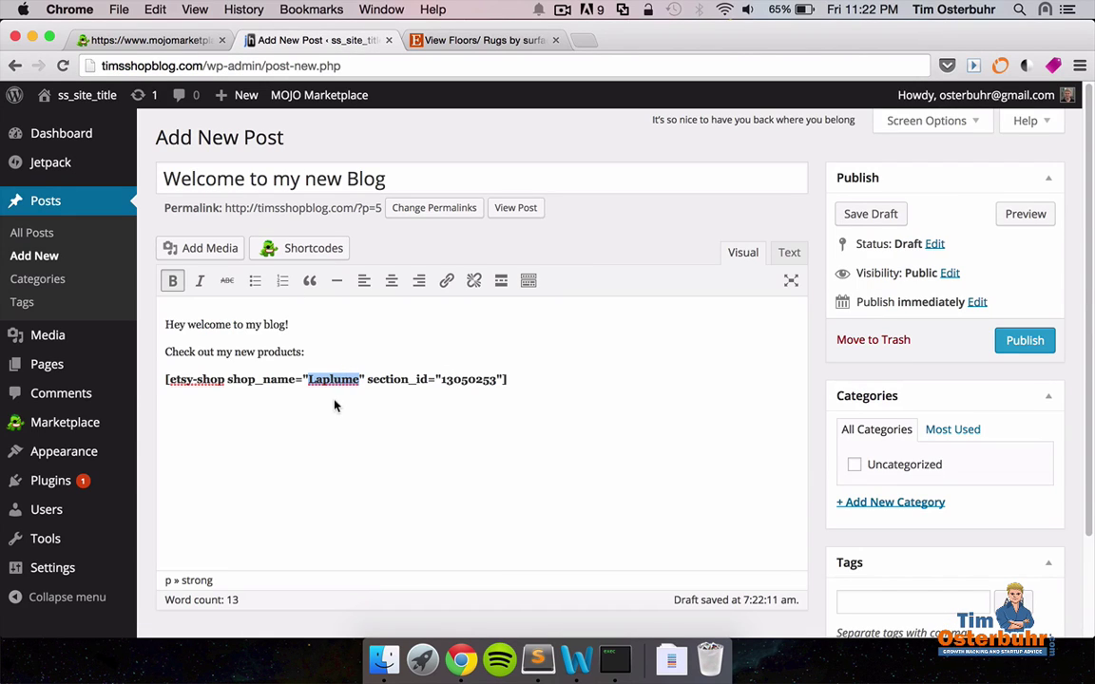
{"action": "key", "text": "super+v"}
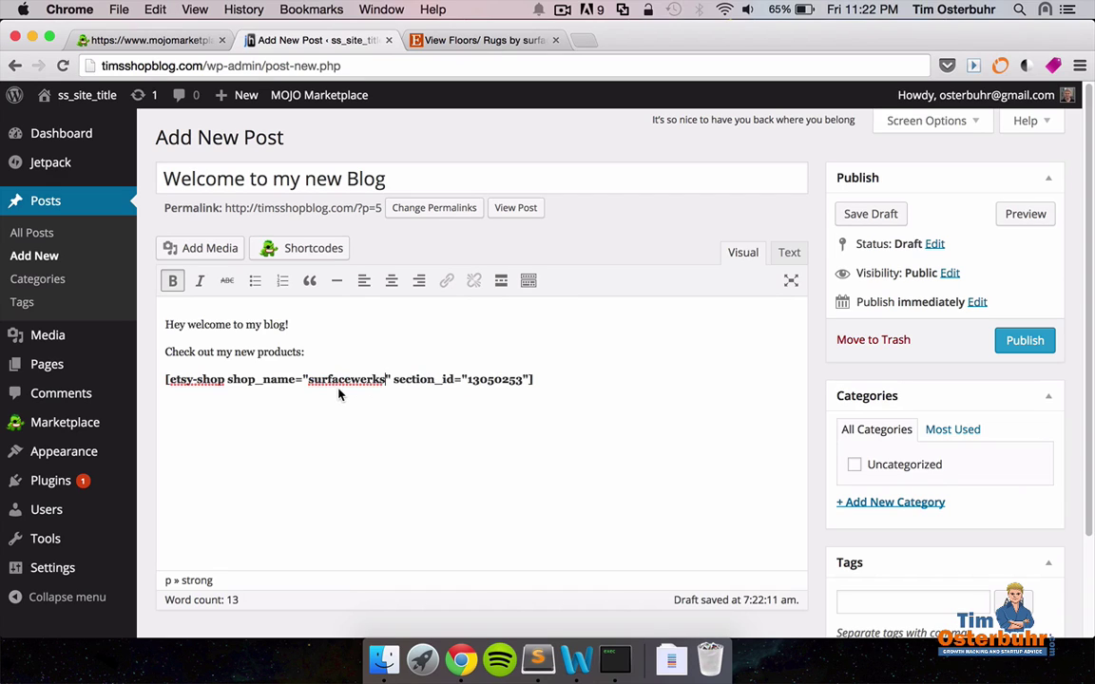
{"action": "left_click", "coordinate": [1037, 341]}
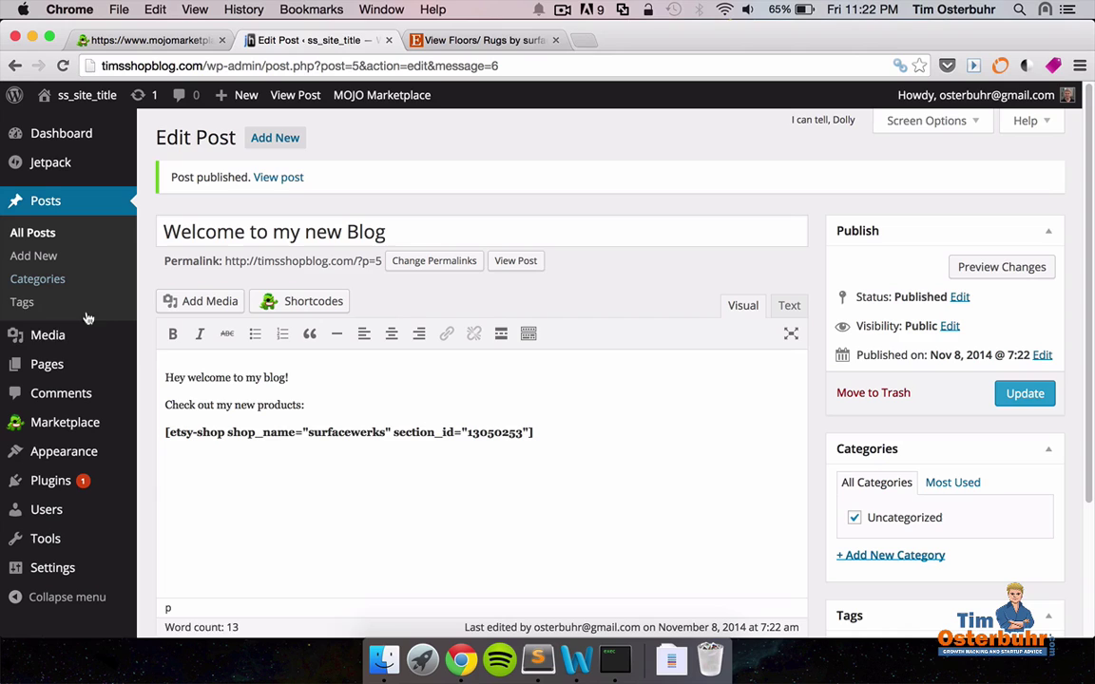
Replace the site title in General Settings with 'Tim's Shop Blog' and save.
{"action": "mouse_move", "coordinate": [61, 573]}
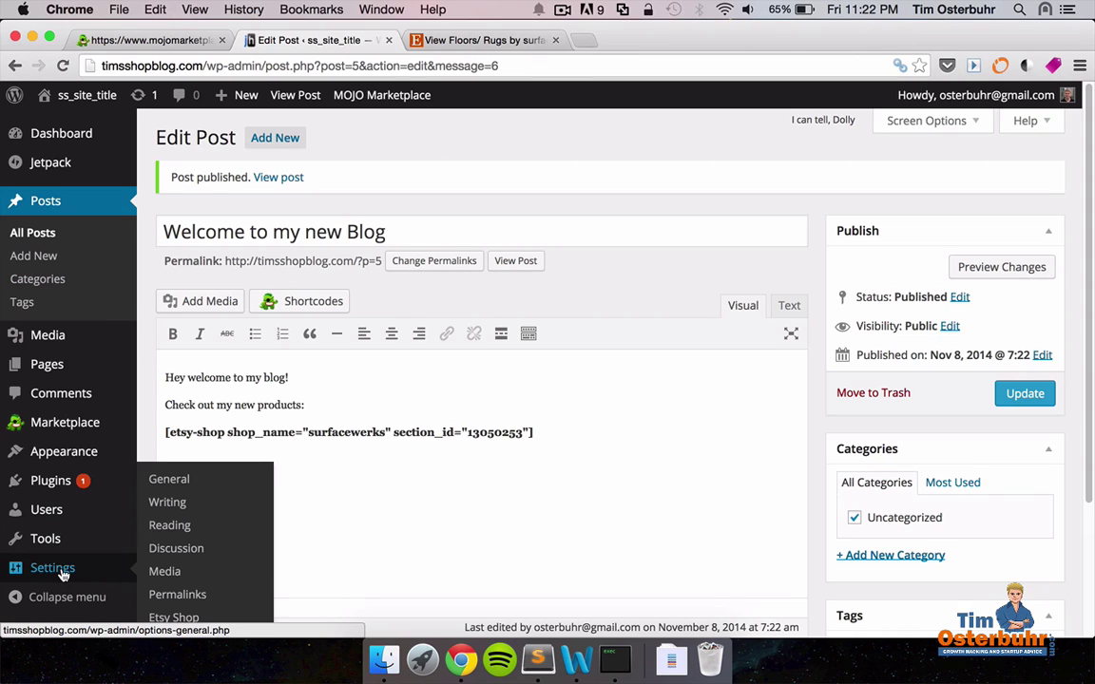
{"action": "left_click", "coordinate": [181, 483]}
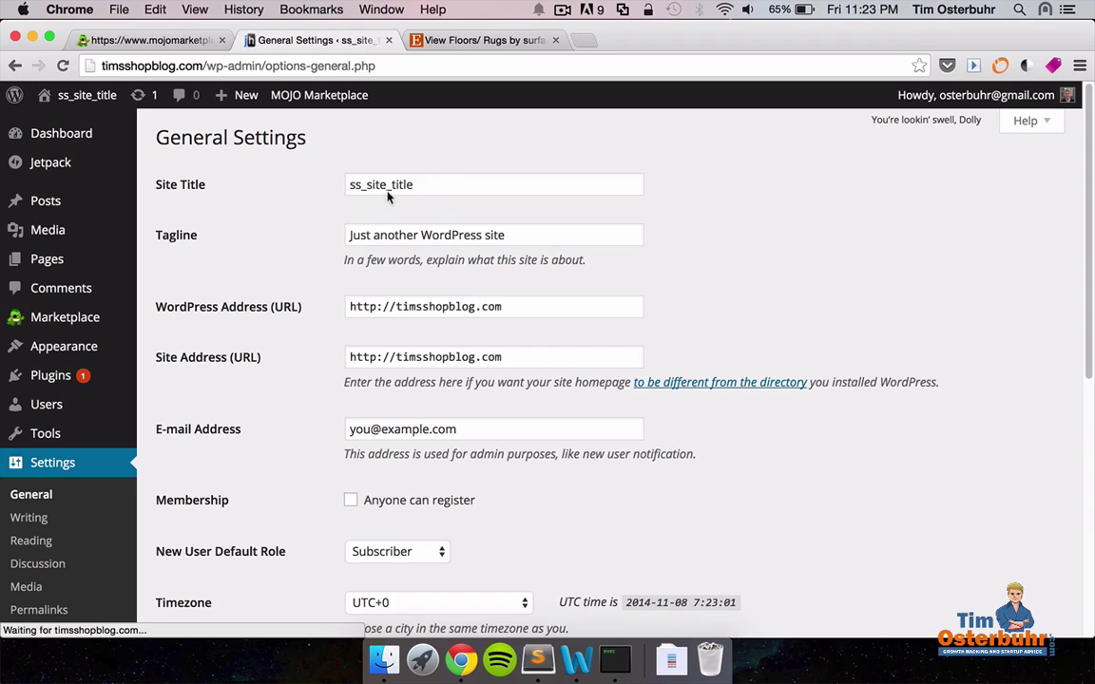
{"action": "double_click", "coordinate": [458, 183]}
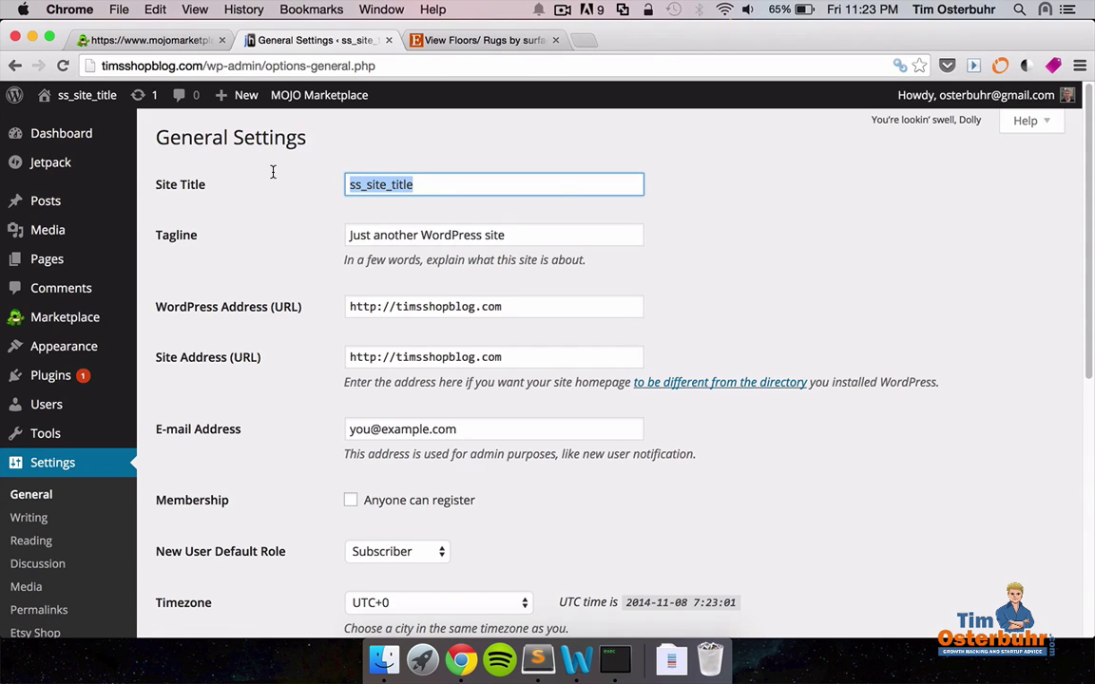
{"action": "type", "text": "Tim "}
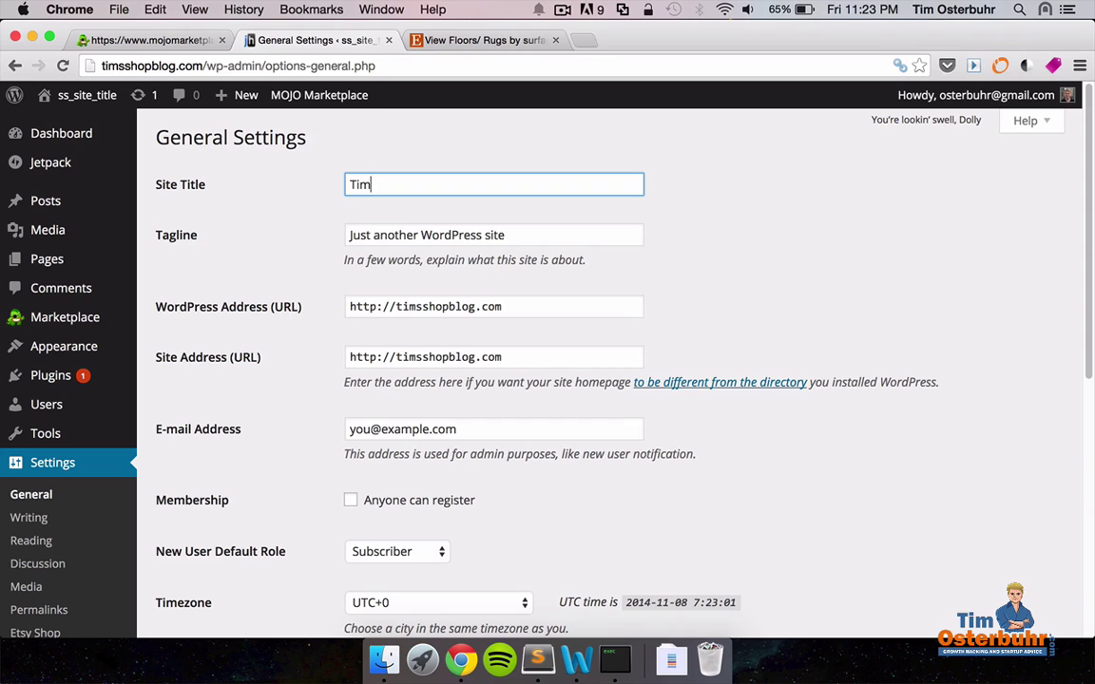
{"action": "type", "text": "'s Shop Blog"}
{"action": "scroll", "coordinate": [789, 276], "scroll_direction": "down", "scroll_amount": 5}
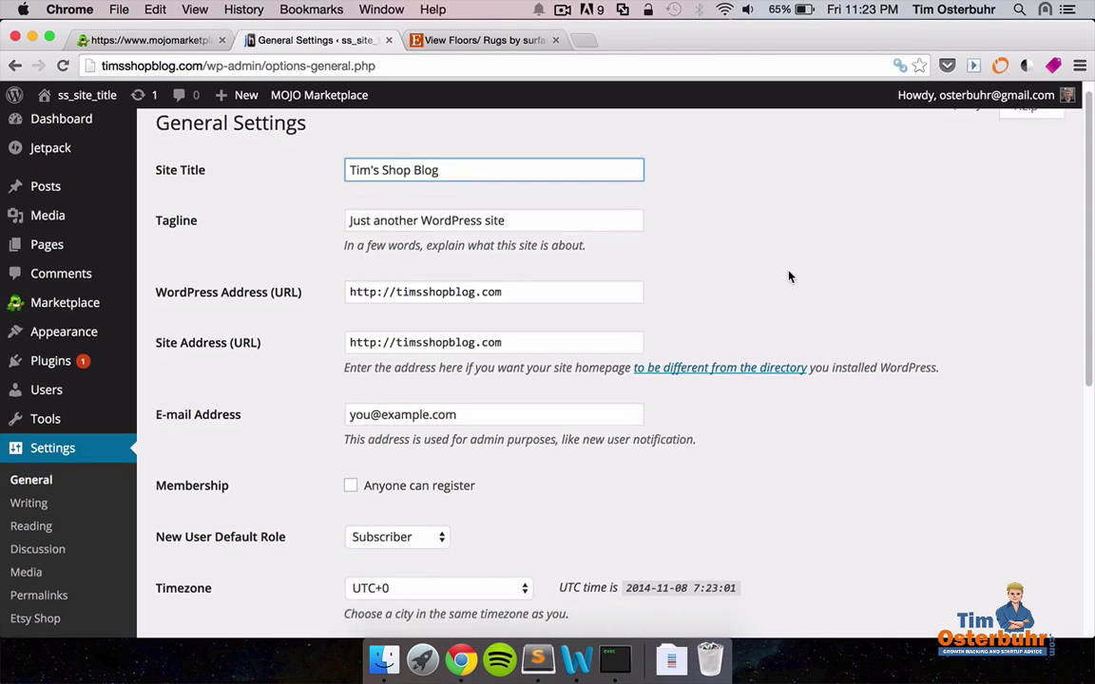
{"action": "left_click", "coordinate": [202, 552]}
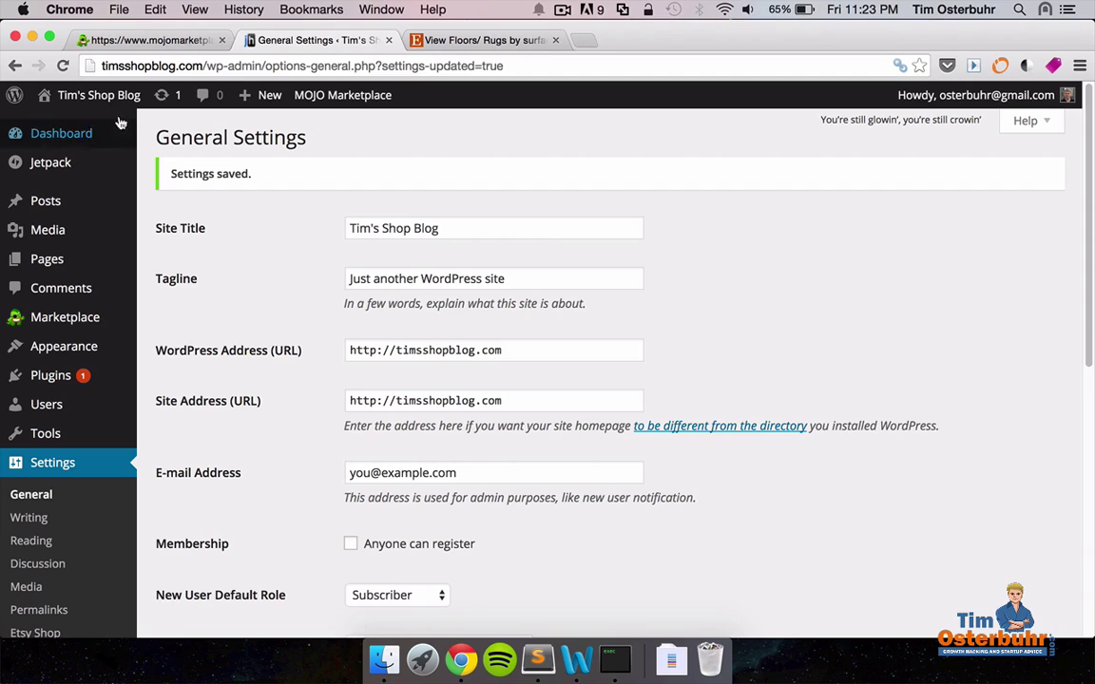
{"action": "mouse_move", "coordinate": [105, 104]}
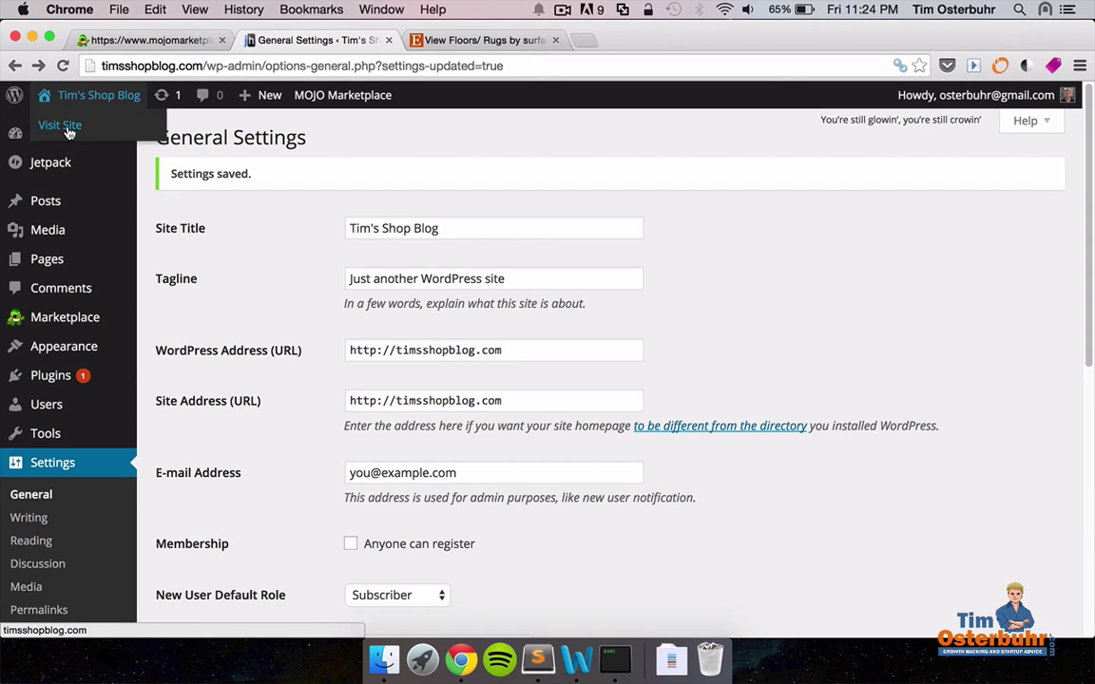
Visit the live site and review the Welcome post's grid of six Etsy rugs.
{"action": "left_click", "coordinate": [68, 132]}
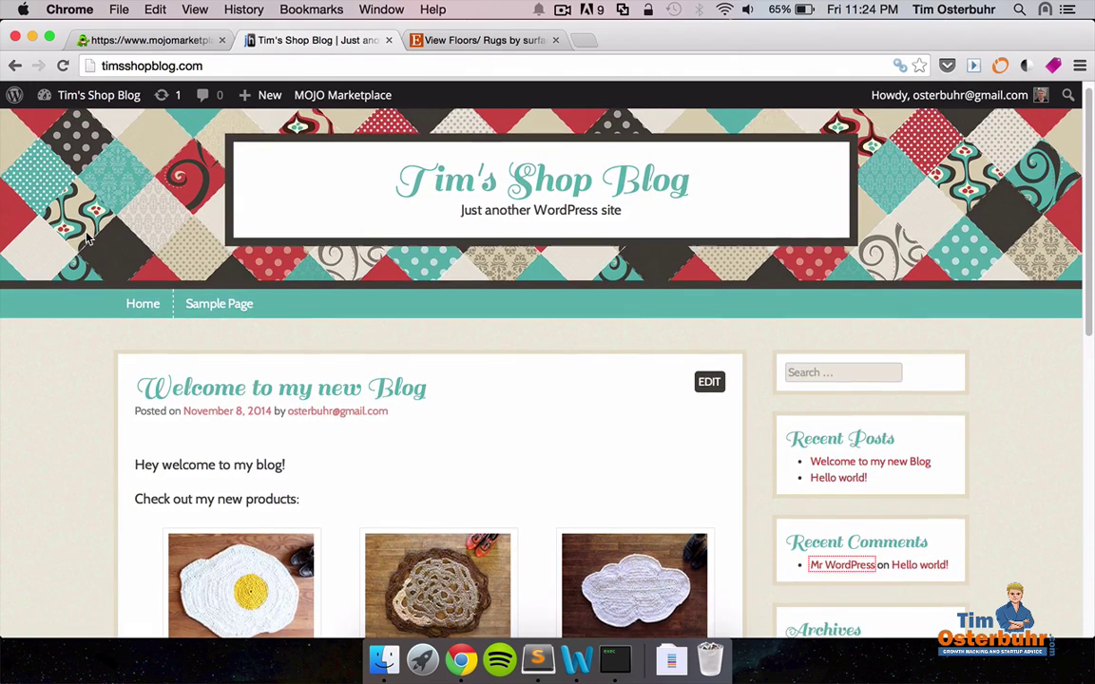
{"action": "scroll", "coordinate": [86, 237], "scroll_direction": "down", "scroll_amount": 3}
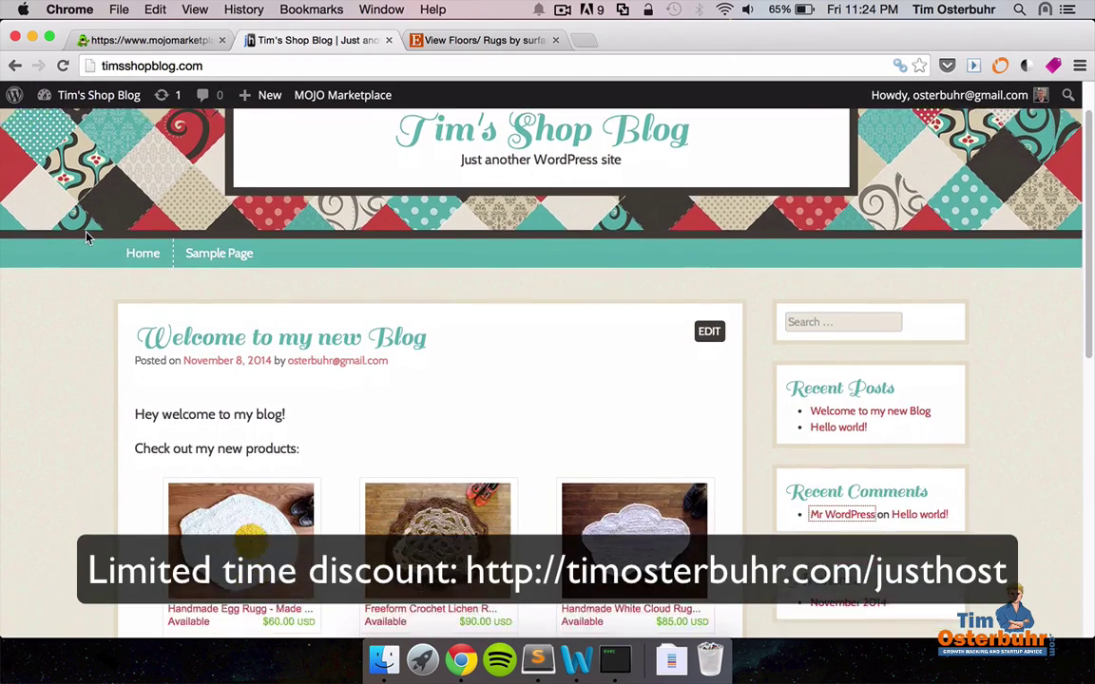
{"action": "scroll", "coordinate": [86, 238], "scroll_direction": "down", "scroll_amount": 6}
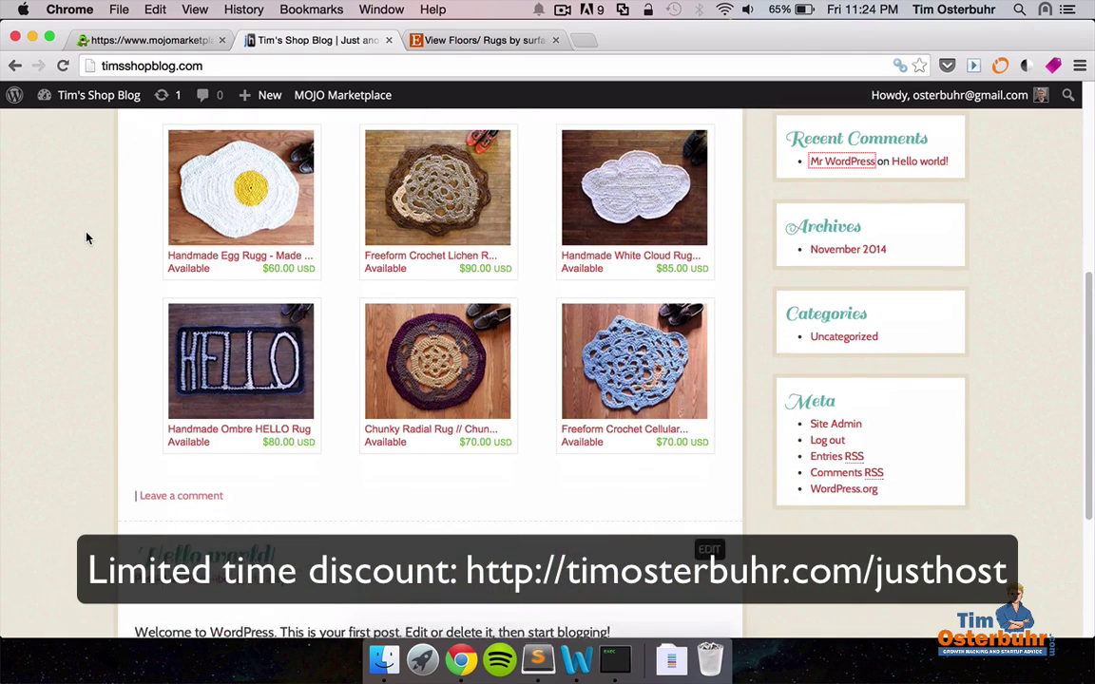
{"action": "scroll", "coordinate": [86, 238], "scroll_direction": "up", "scroll_amount": 4}
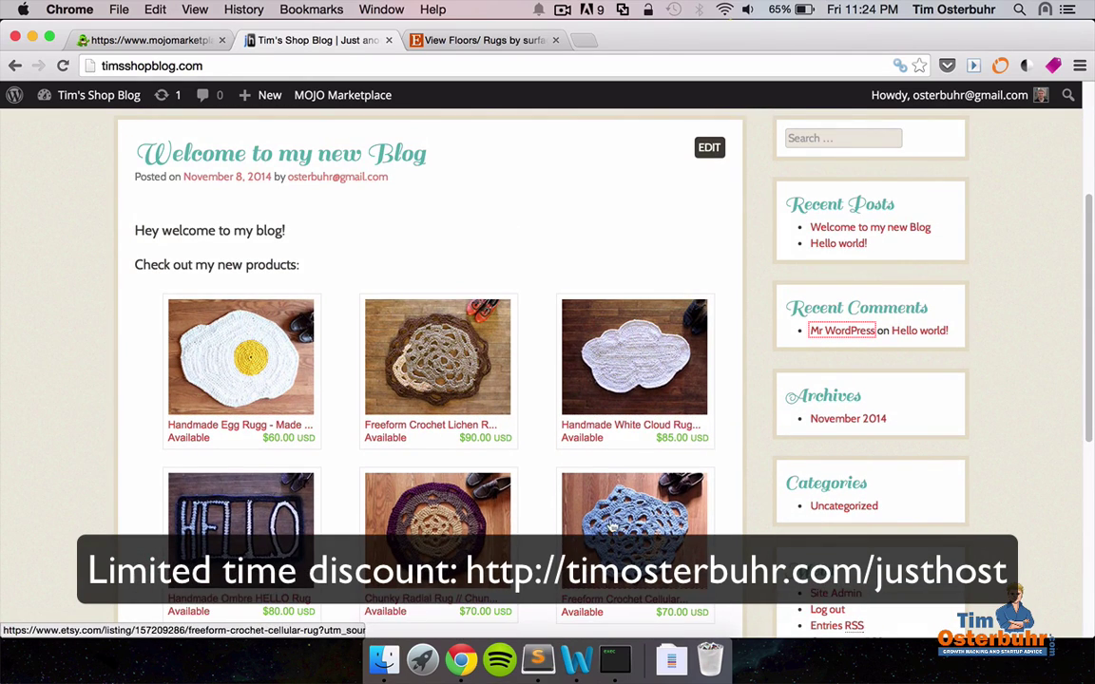
{"action": "scroll", "coordinate": [228, 485], "scroll_direction": "down", "scroll_amount": 3}
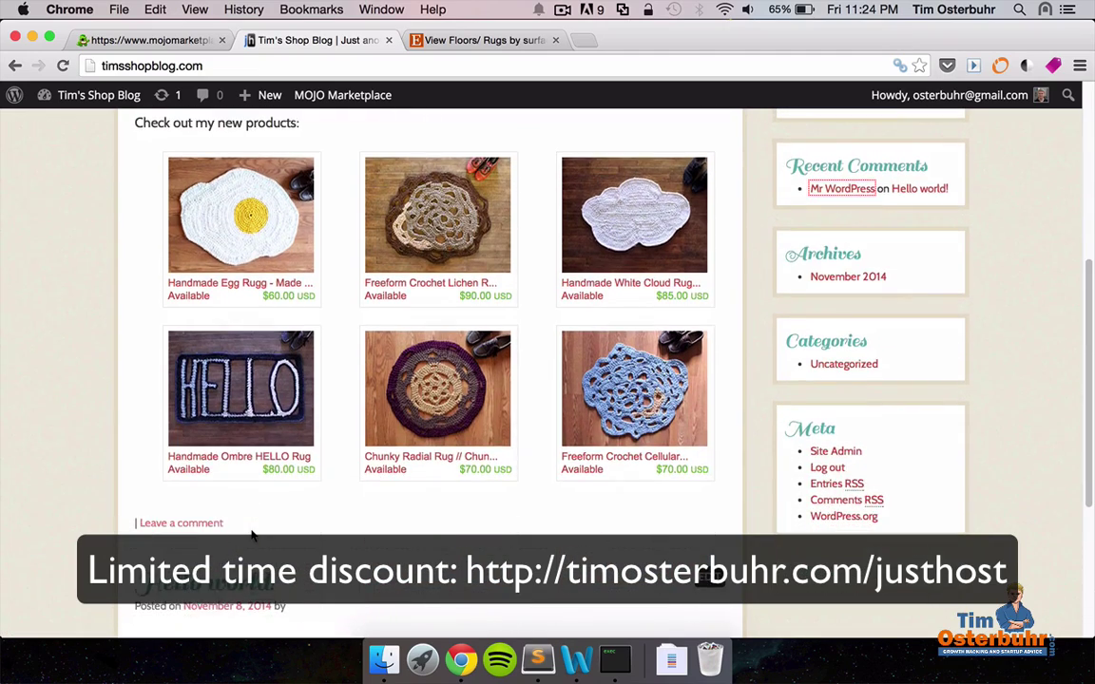
{"action": "scroll", "coordinate": [252, 537], "scroll_direction": "up", "scroll_amount": 6}
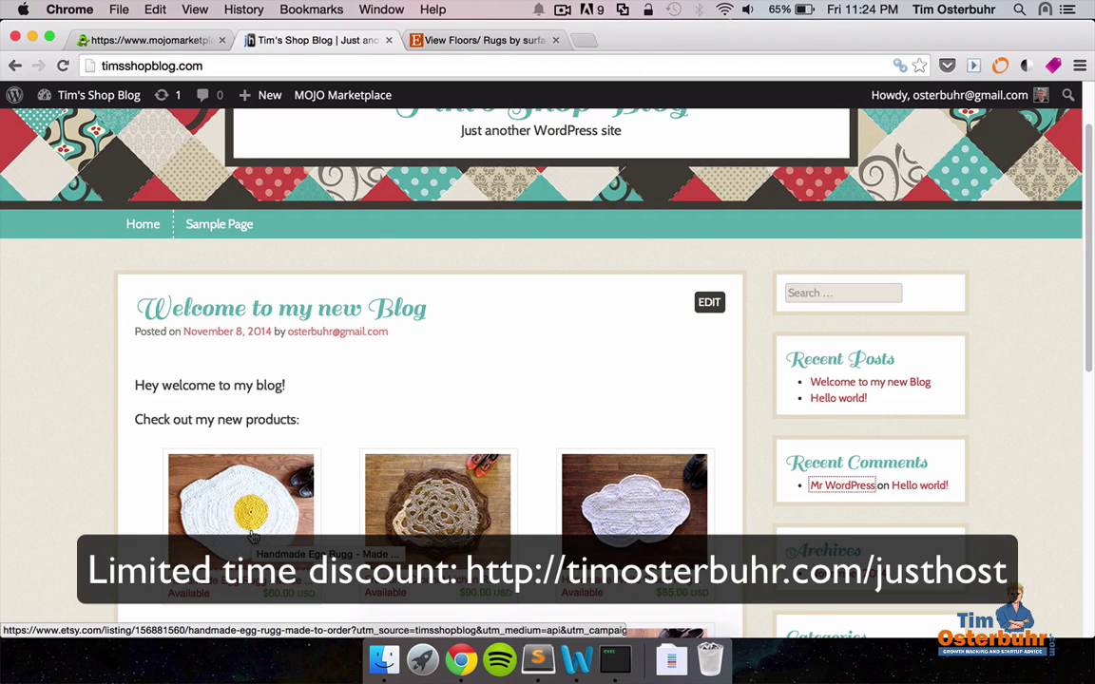
{"action": "scroll", "coordinate": [252, 537], "scroll_direction": "up", "scroll_amount": 2}
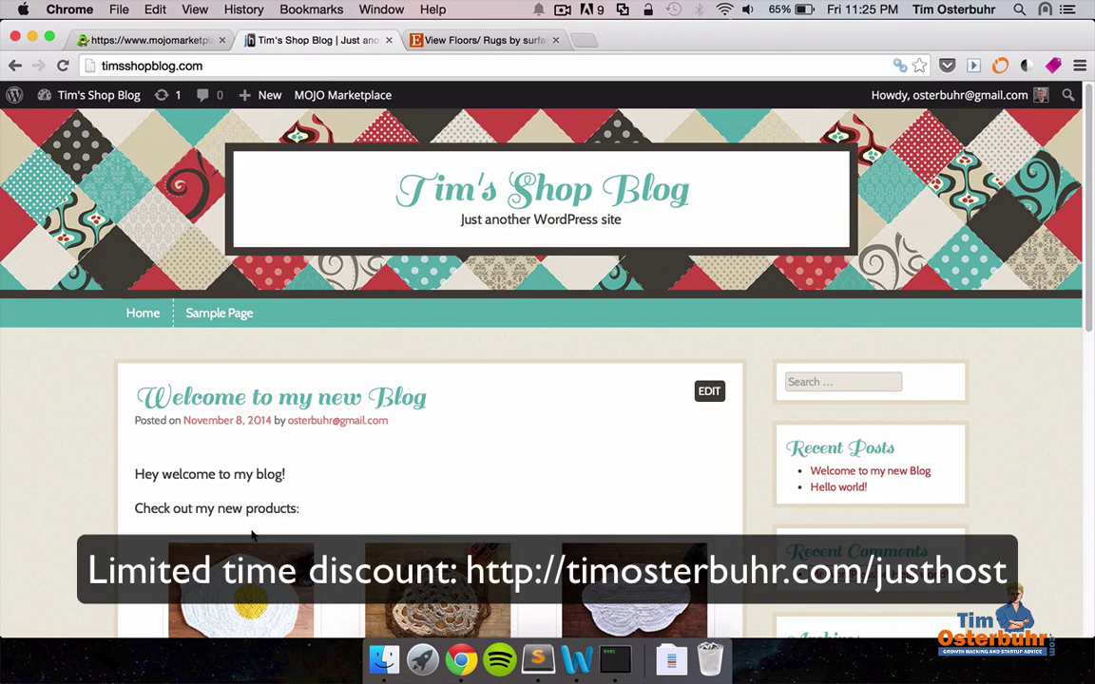
{"action": "scroll", "coordinate": [252, 537], "scroll_direction": "down", "scroll_amount": 1}
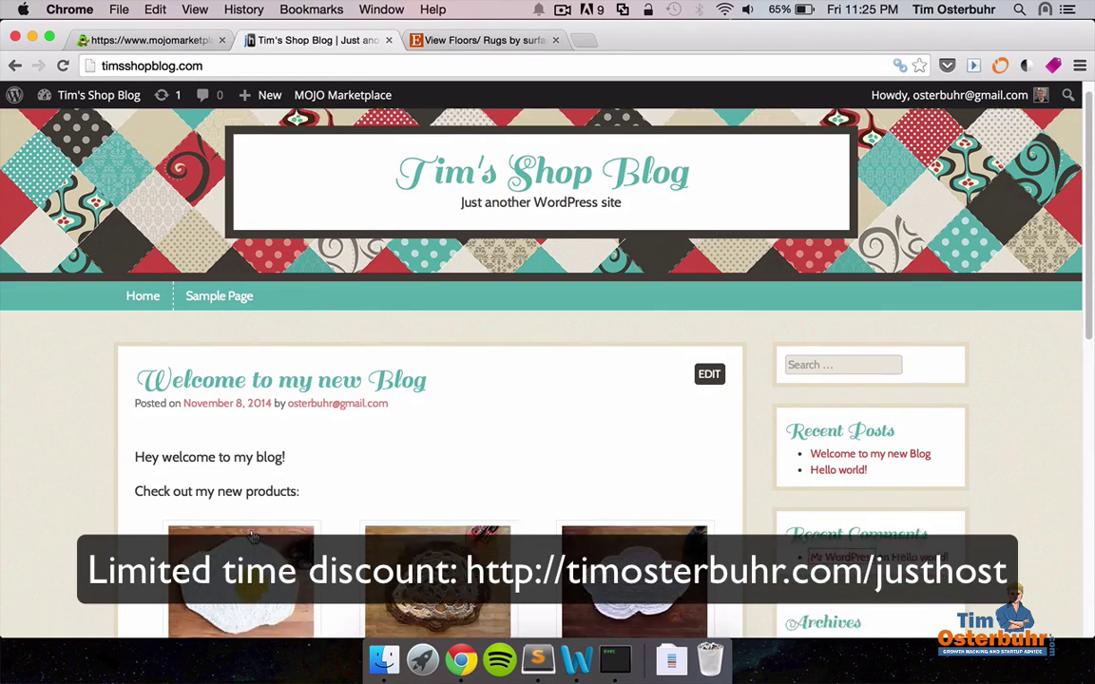